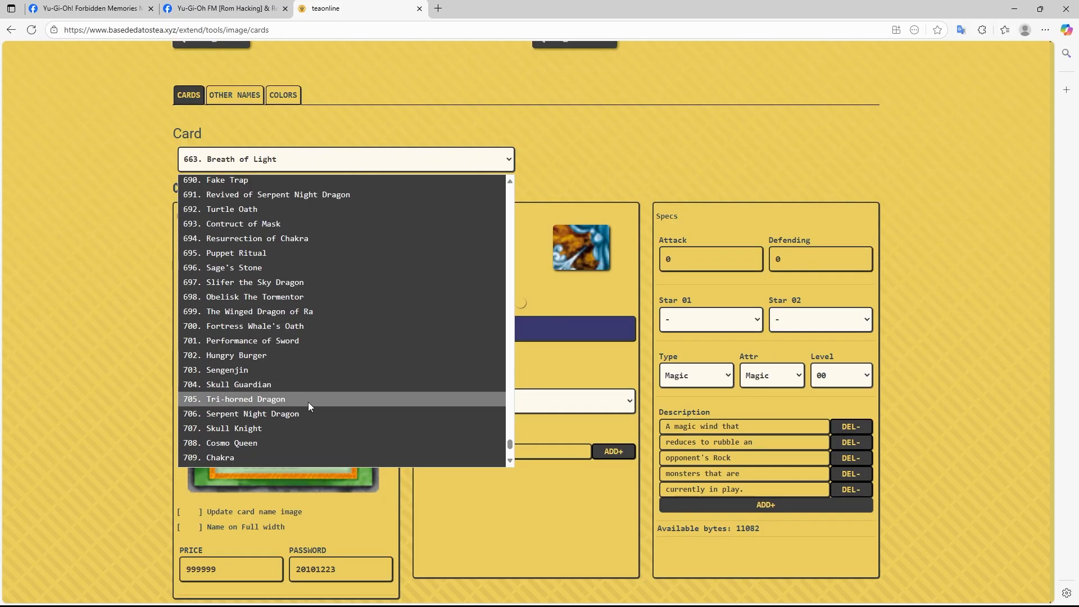
Select card 691, Revived of Serpent Night Dragon, and rename it "Random Equip Spell".
{"action": "scroll", "coordinate": [245, 383], "scroll_direction": "down", "scroll_amount": 4}
{"action": "scroll", "coordinate": [394, 299], "scroll_direction": "up", "scroll_amount": 6}
{"action": "left_click", "coordinate": [394, 299]}
{"action": "type", "text": "Ran"}
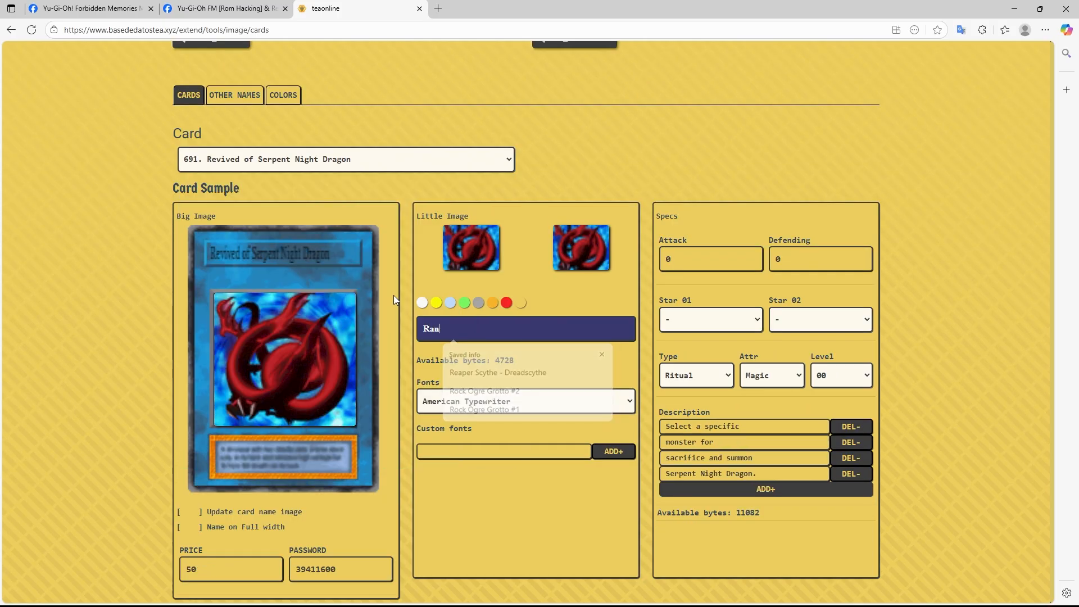
{"action": "type", "text": "dom Equip Spell"}
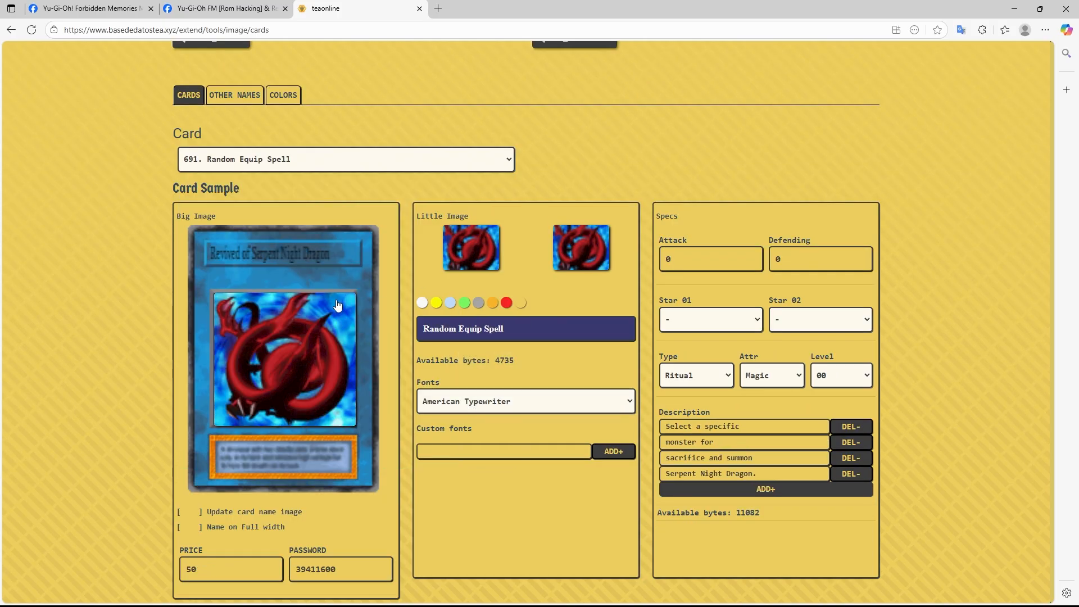
Change the type of card 691 to Equip.
{"action": "left_click", "coordinate": [707, 377]}
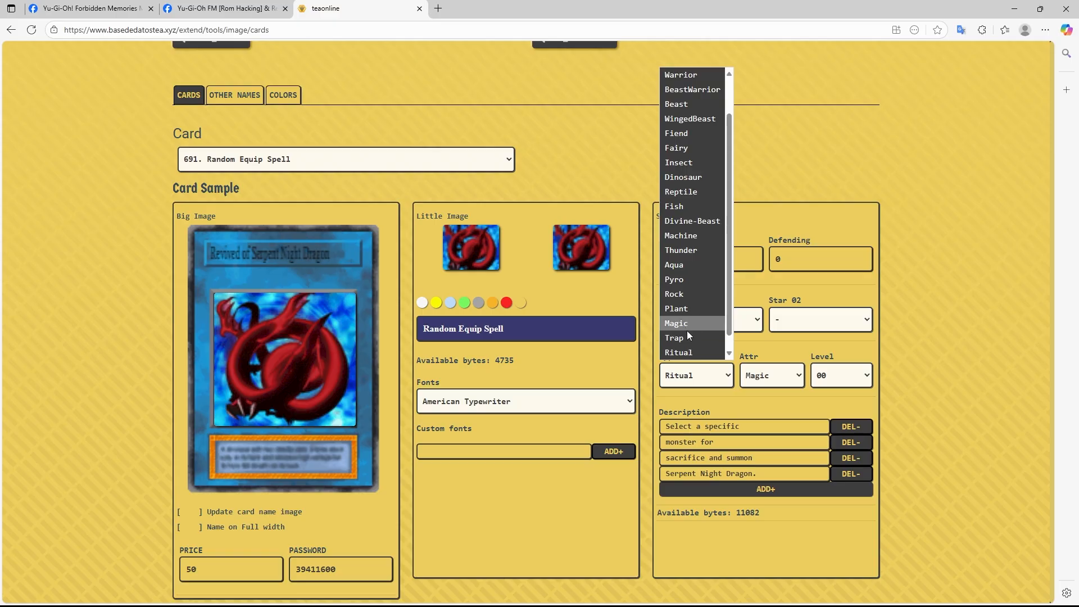
{"action": "scroll", "coordinate": [688, 339], "scroll_direction": "down", "scroll_amount": 2}
{"action": "left_click", "coordinate": [703, 387]}
{"action": "left_click", "coordinate": [695, 378]}
{"action": "left_click", "coordinate": [690, 353]}
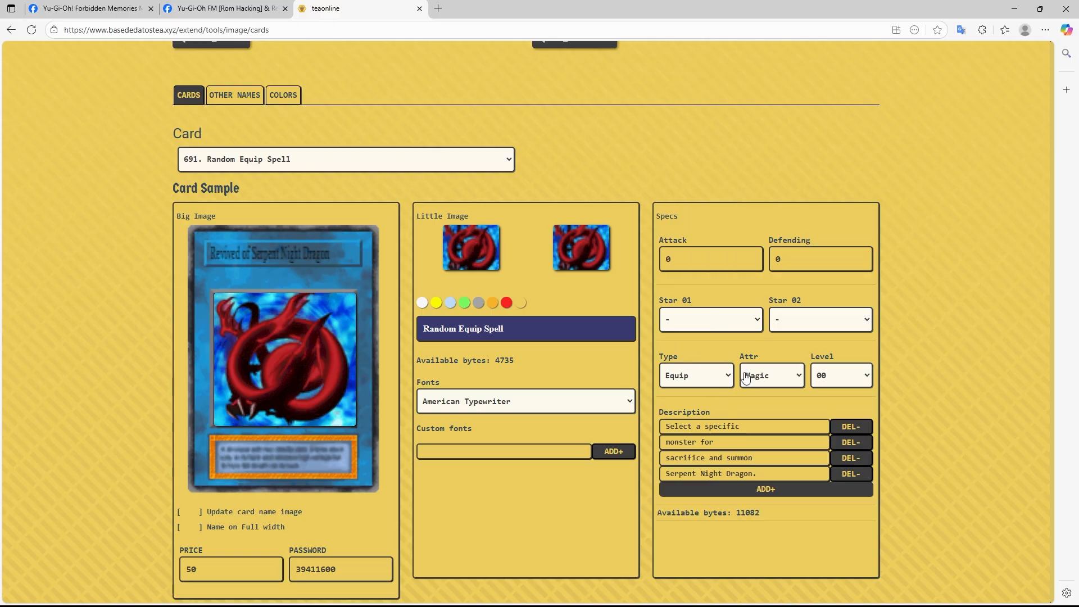
Delete the last three description lines of card 691, keeping only "Select a specific", and leave its attribute as Magic.
{"action": "left_click", "coordinate": [866, 476]}
{"action": "left_click", "coordinate": [864, 460]}
{"action": "left_click", "coordinate": [854, 444]}
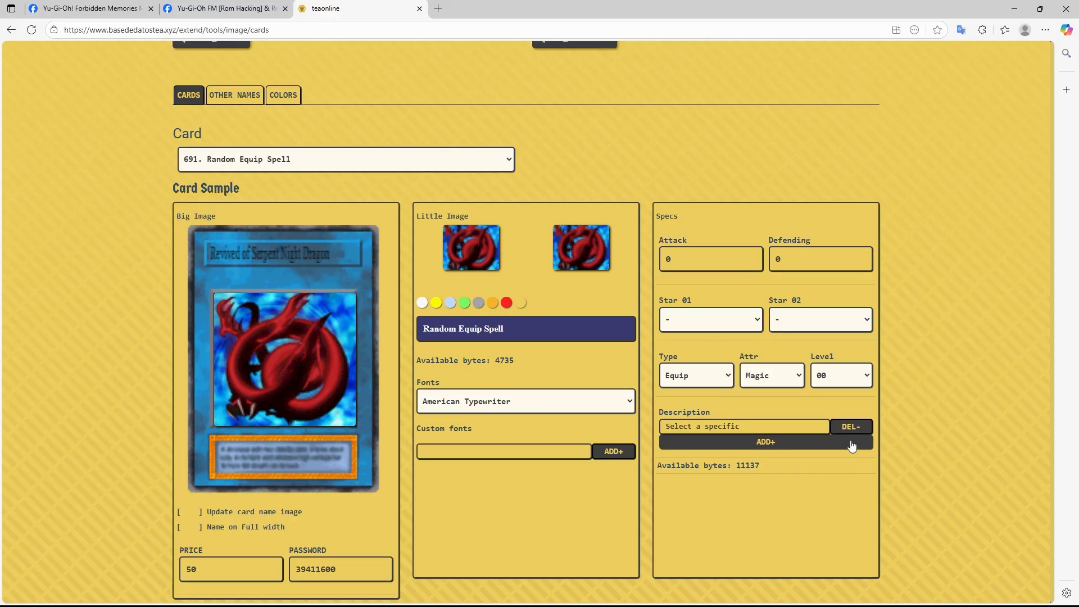
{"action": "left_click", "coordinate": [783, 382]}
{"action": "left_click", "coordinate": [751, 221]}
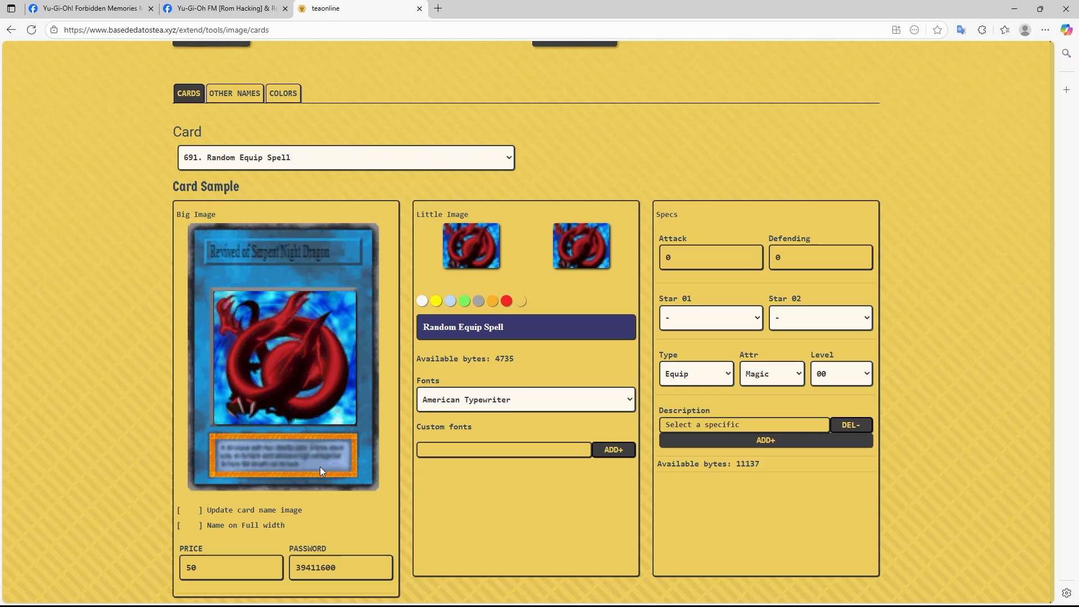
Look over the save options for the WA_MRG.MRG and SLUS_014.11 files.
{"action": "scroll", "coordinate": [319, 467], "scroll_direction": "down", "scroll_amount": 4}
{"action": "scroll", "coordinate": [207, 396], "scroll_direction": "down", "scroll_amount": 10}
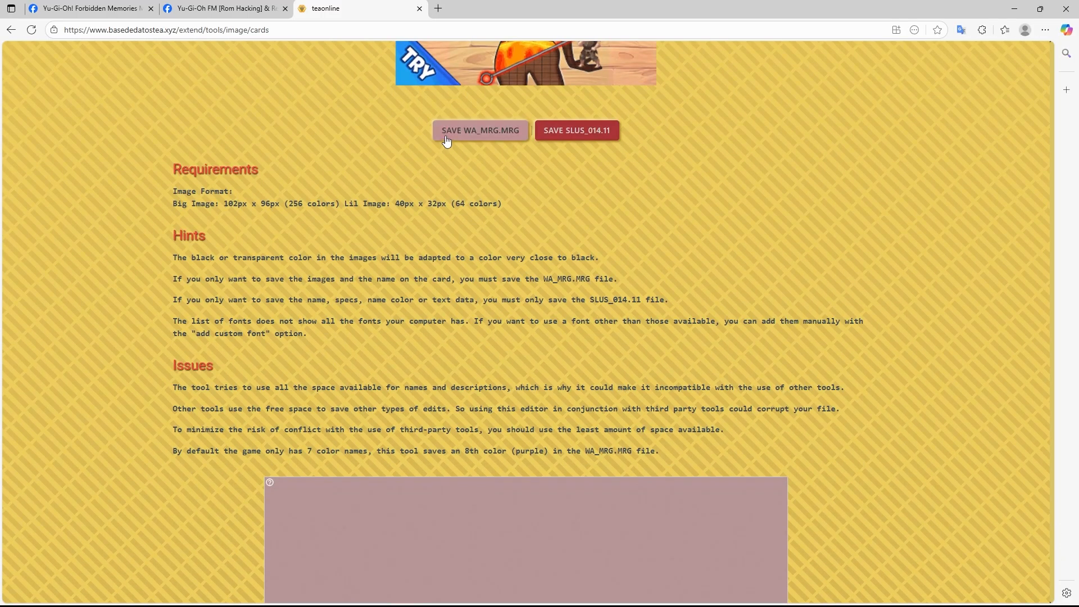
{"action": "scroll", "coordinate": [523, 139], "scroll_direction": "up", "scroll_amount": 15}
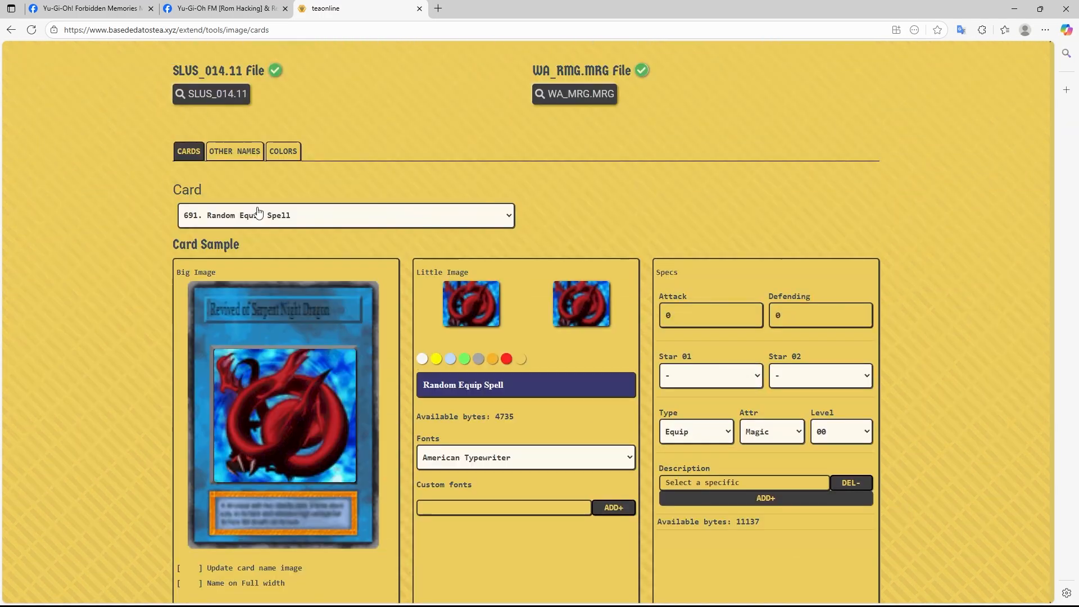
Open the Equip Maker tool from the data tools and load the SLUS_014.11 and WA_MRG.MRG files.
{"action": "left_click", "coordinate": [253, 321]}
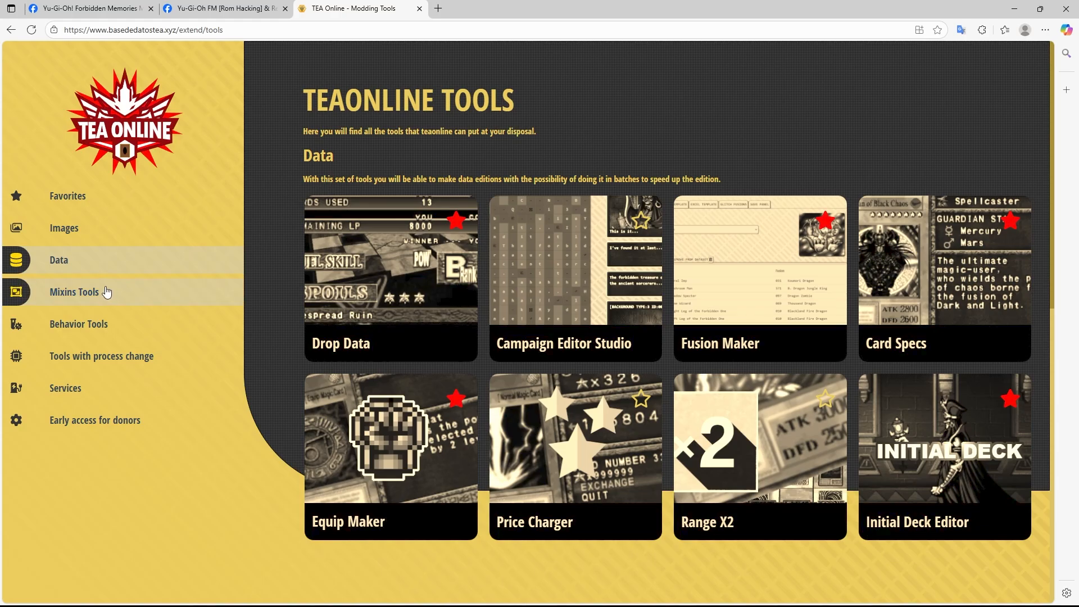
{"action": "left_click", "coordinate": [364, 461]}
{"action": "left_click", "coordinate": [211, 248]}
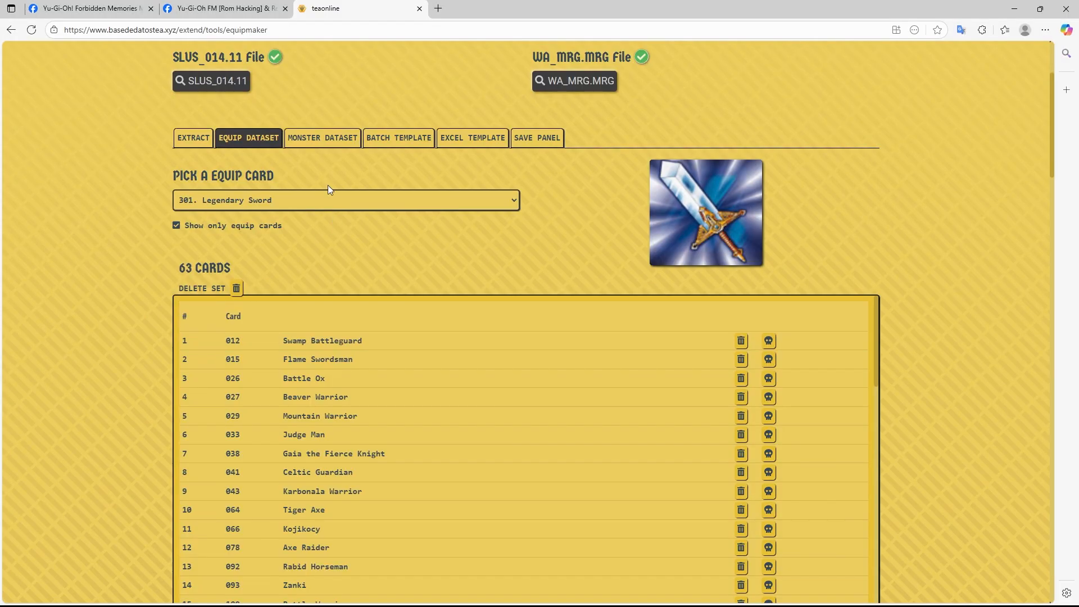
Pick equip card 328, Power of Kaishin, and delete its whole set of compatible cards.
{"action": "left_click", "coordinate": [278, 200]}
{"action": "scroll", "coordinate": [269, 279], "scroll_direction": "down", "scroll_amount": 4}
{"action": "scroll", "coordinate": [304, 342], "scroll_direction": "up", "scroll_amount": 4}
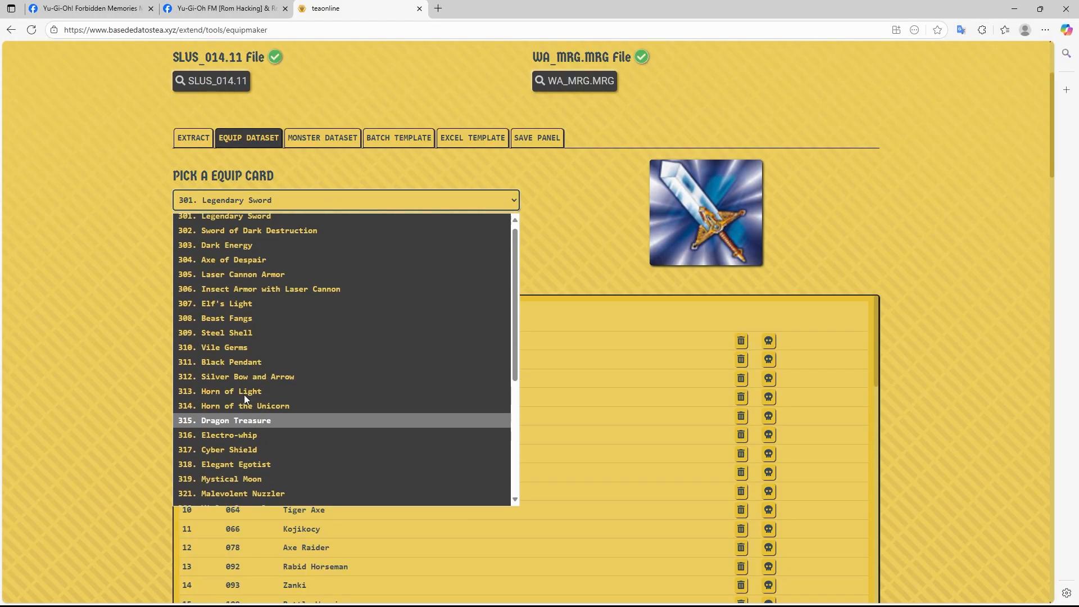
{"action": "scroll", "coordinate": [280, 349], "scroll_direction": "down", "scroll_amount": 4}
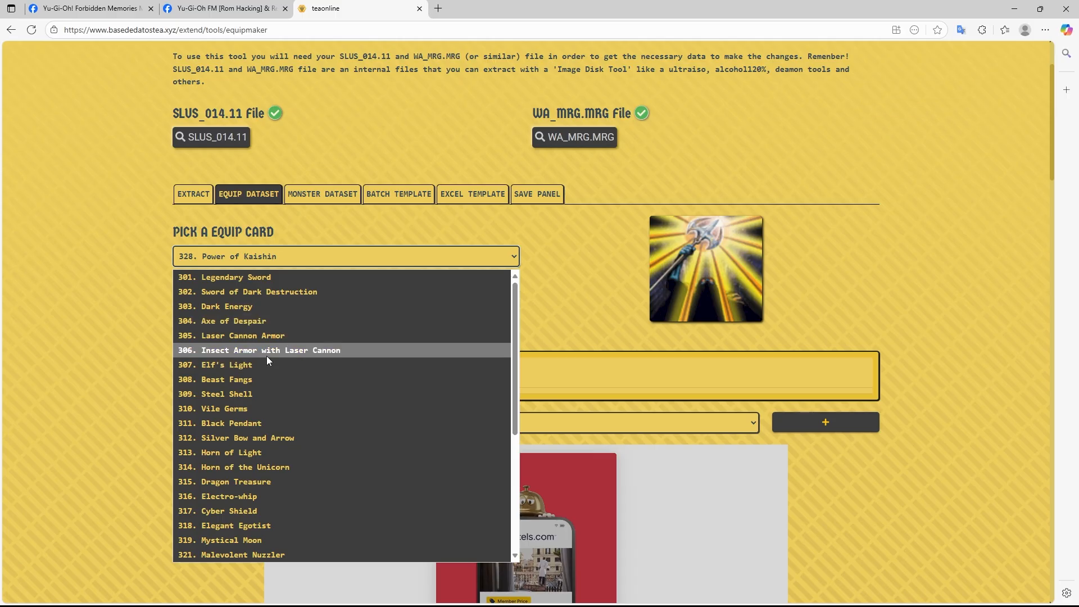
{"action": "scroll", "coordinate": [267, 355], "scroll_direction": "down", "scroll_amount": 4}
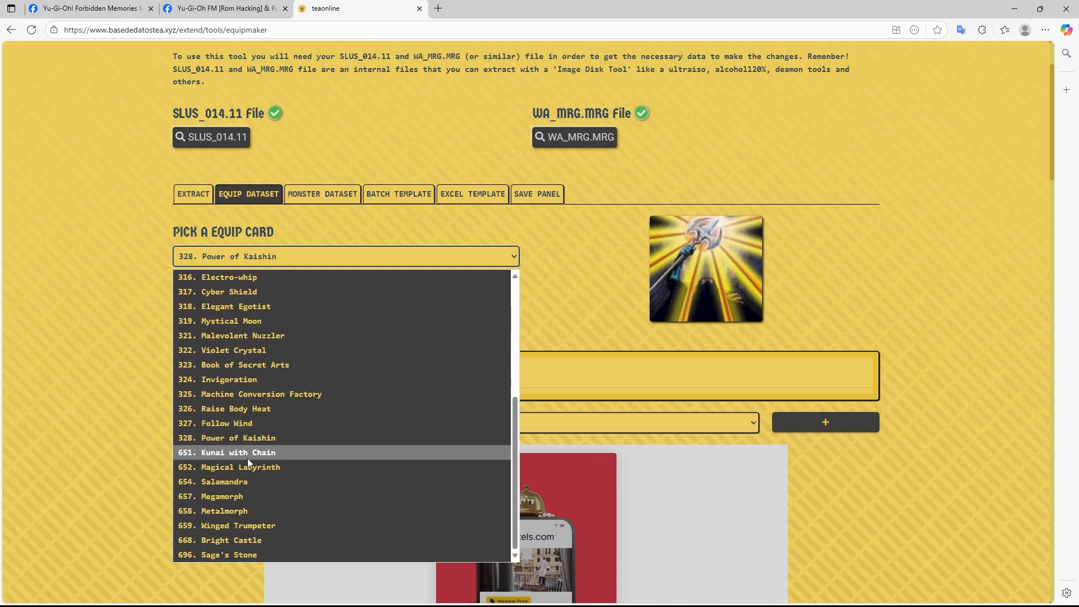
{"action": "scroll", "coordinate": [255, 459], "scroll_direction": "up", "scroll_amount": 2}
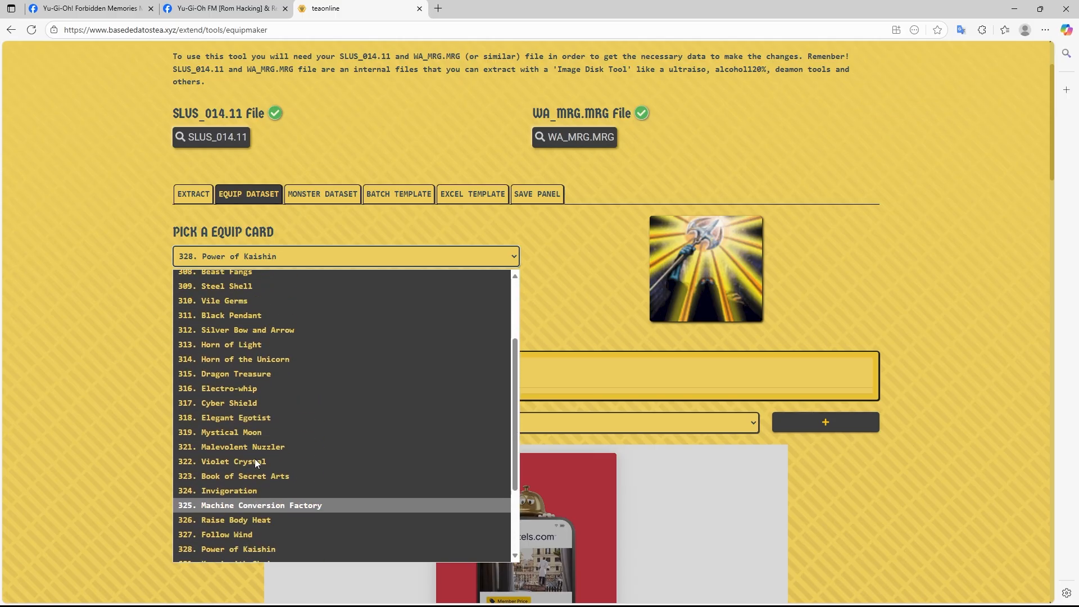
{"action": "scroll", "coordinate": [247, 473], "scroll_direction": "down", "scroll_amount": 2}
{"action": "left_click", "coordinate": [237, 440]}
{"action": "left_click", "coordinate": [238, 345]}
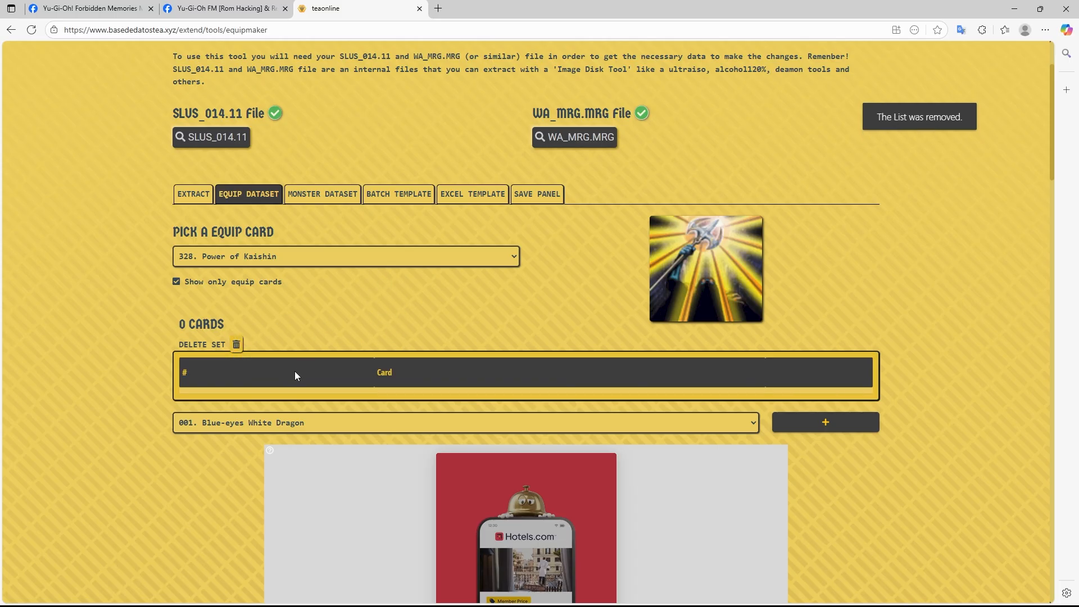
Add card 028, Rock Ogre Grotto #1, to the Power of Kaishin set and remove that single entry again.
{"action": "scroll", "coordinate": [288, 380], "scroll_direction": "down", "scroll_amount": 1}
{"action": "left_click", "coordinate": [241, 367]}
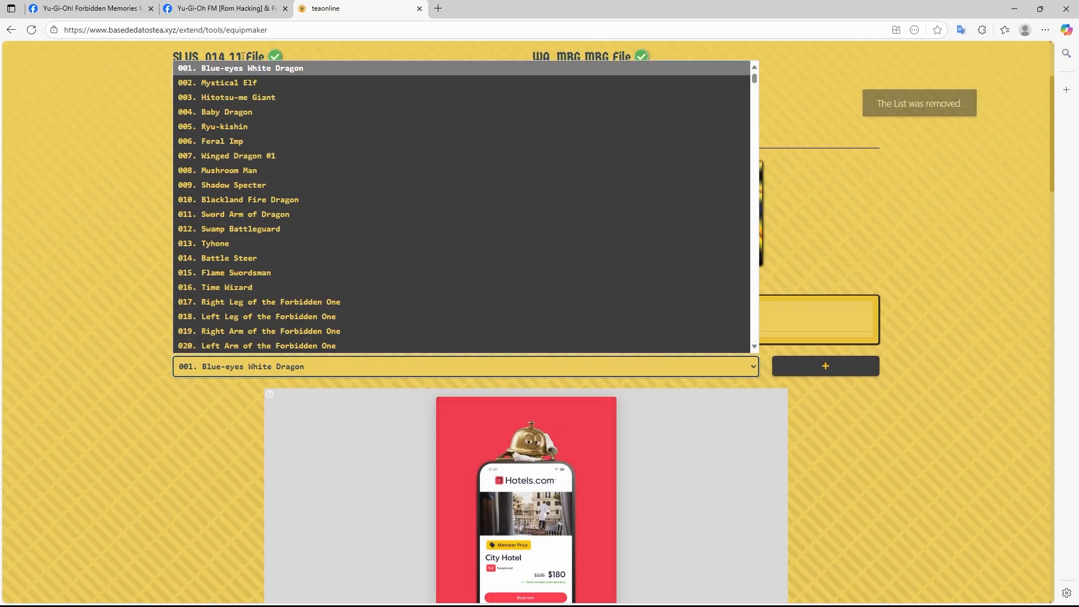
{"action": "scroll", "coordinate": [265, 224], "scroll_direction": "down", "scroll_amount": 3}
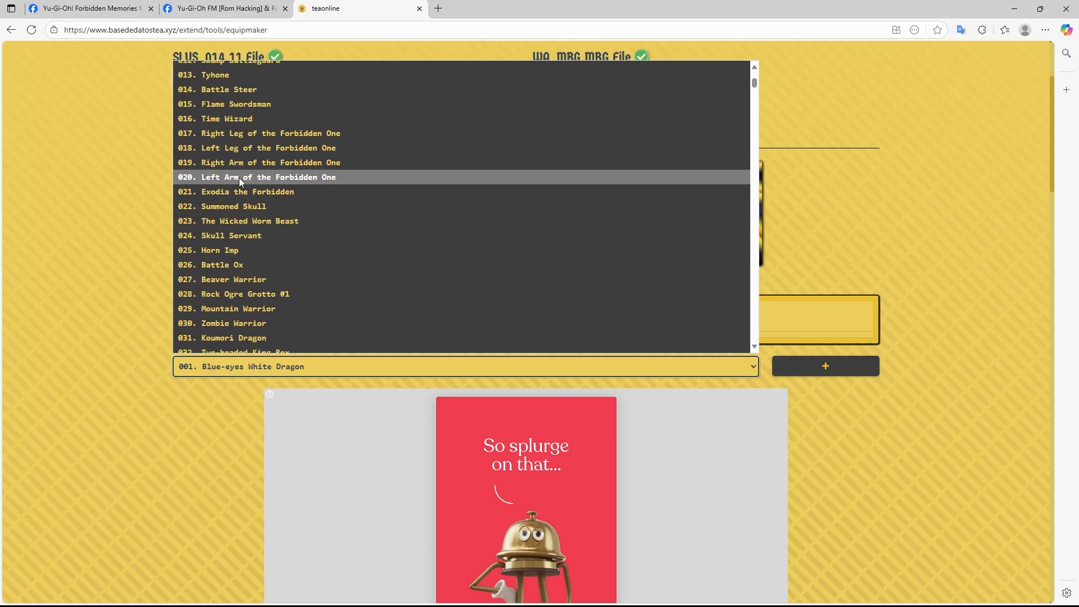
{"action": "left_click", "coordinate": [258, 296]}
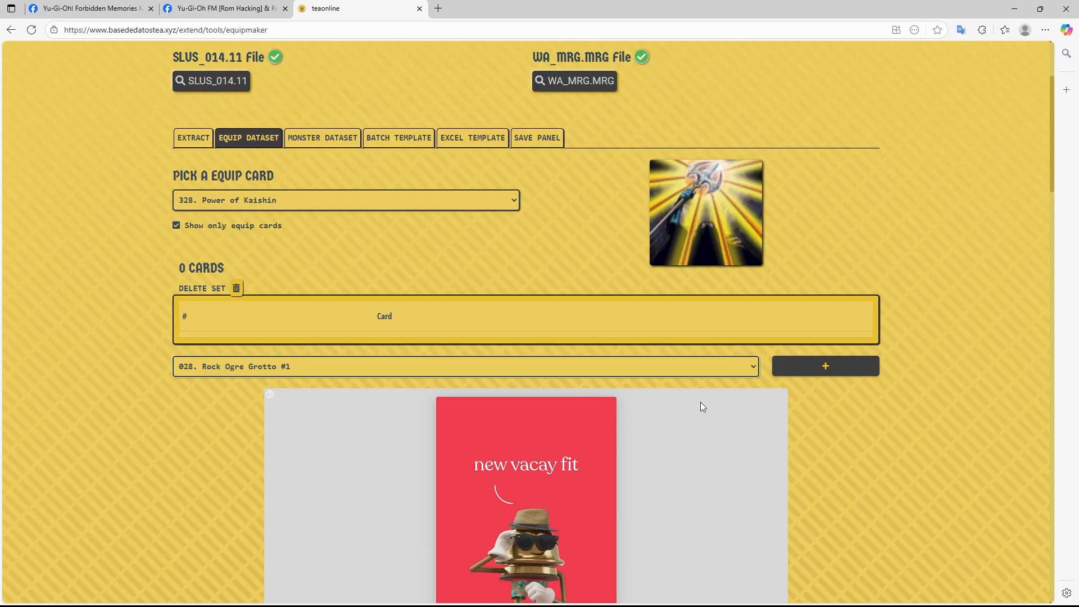
{"action": "left_click", "coordinate": [827, 375]}
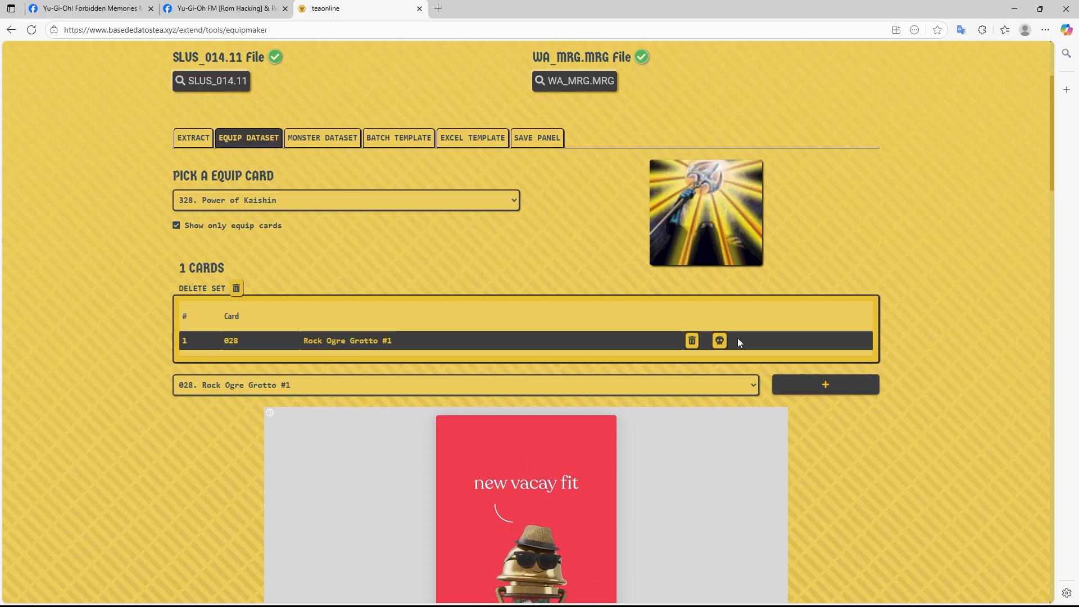
{"action": "left_click", "coordinate": [693, 339]}
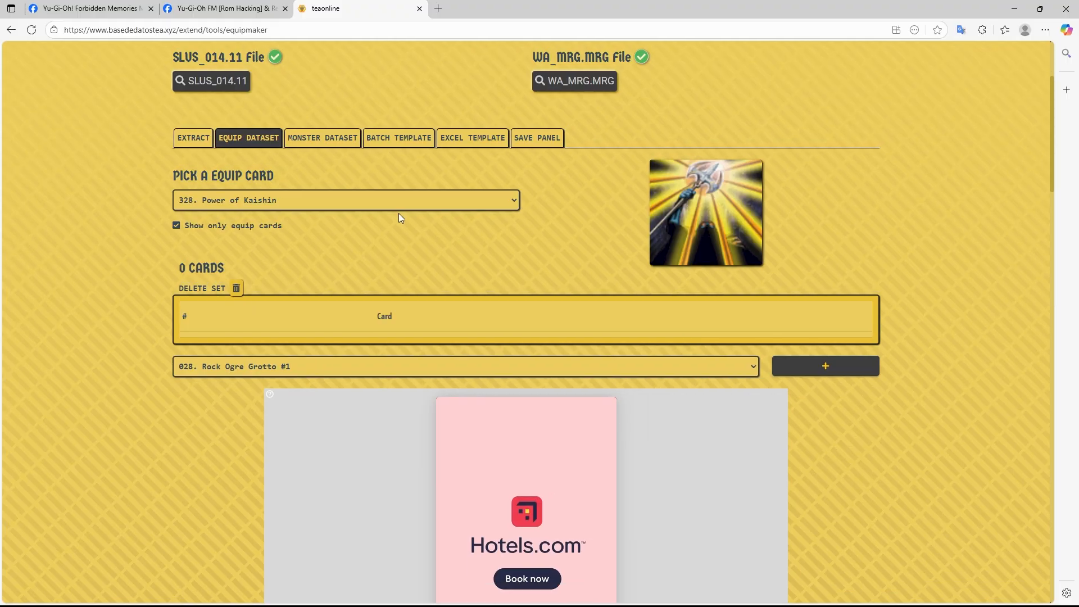
Open the batch template and choose 328, Power of Kaishin, as the equip card for the batch.
{"action": "left_click", "coordinate": [309, 142]}
{"action": "left_click", "coordinate": [394, 142]}
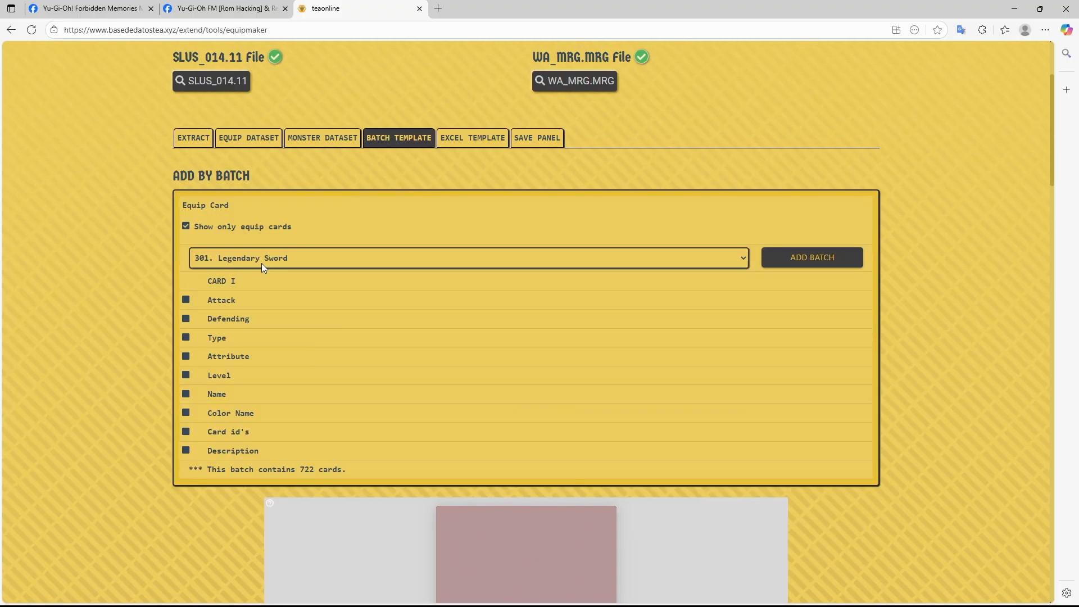
{"action": "left_click", "coordinate": [222, 253]}
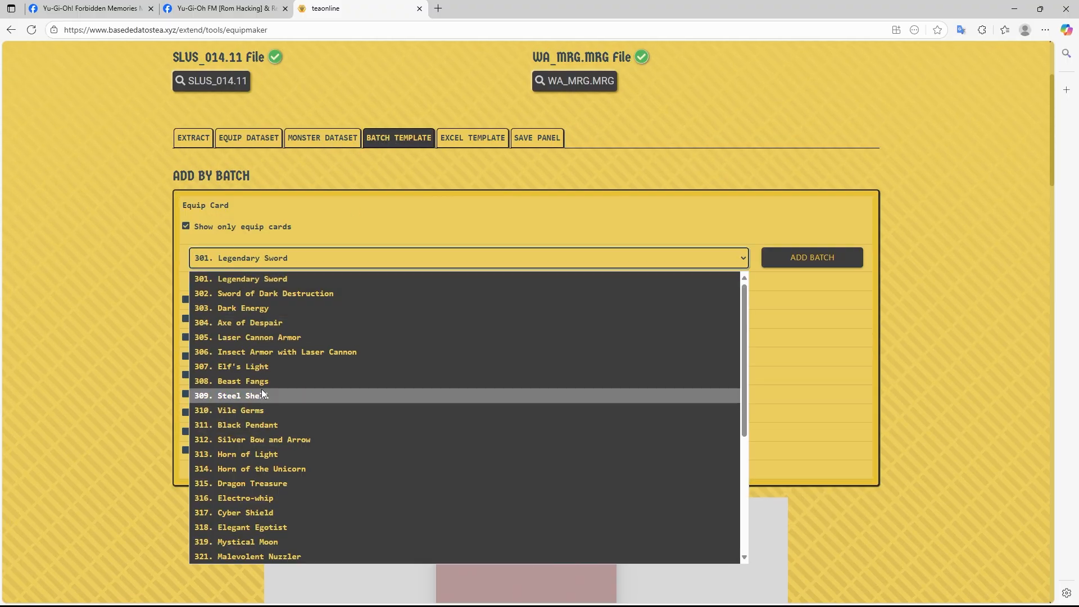
{"action": "scroll", "coordinate": [273, 439], "scroll_direction": "down", "scroll_amount": 5}
{"action": "left_click", "coordinate": [268, 533]}
Filter the batch by type 17, Aqua, and add the matching cards to Power of Kaishin.
{"action": "left_click", "coordinate": [186, 337]}
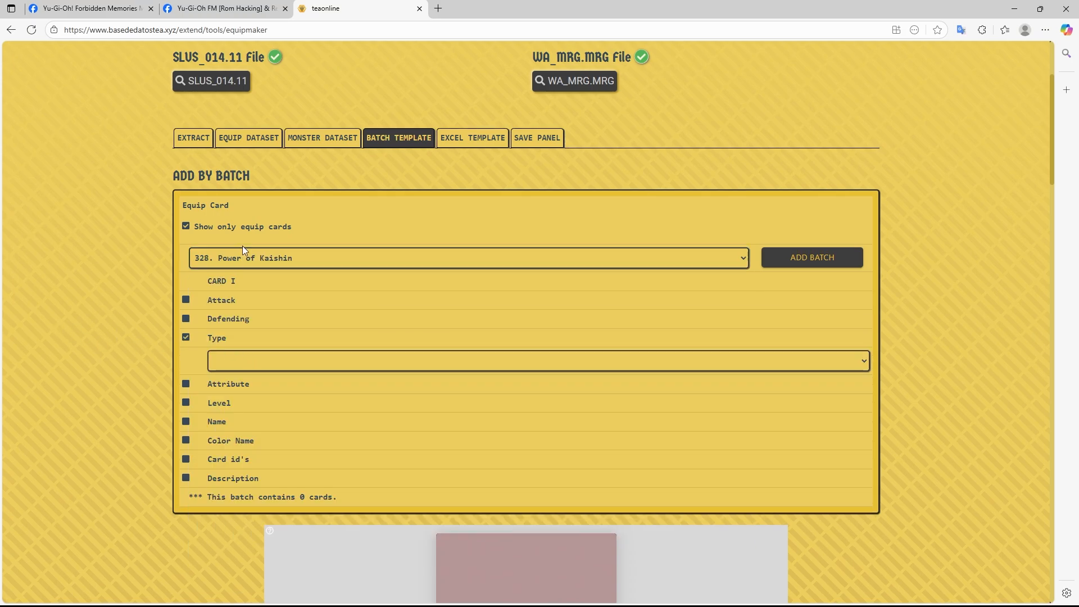
{"action": "left_click", "coordinate": [268, 358]}
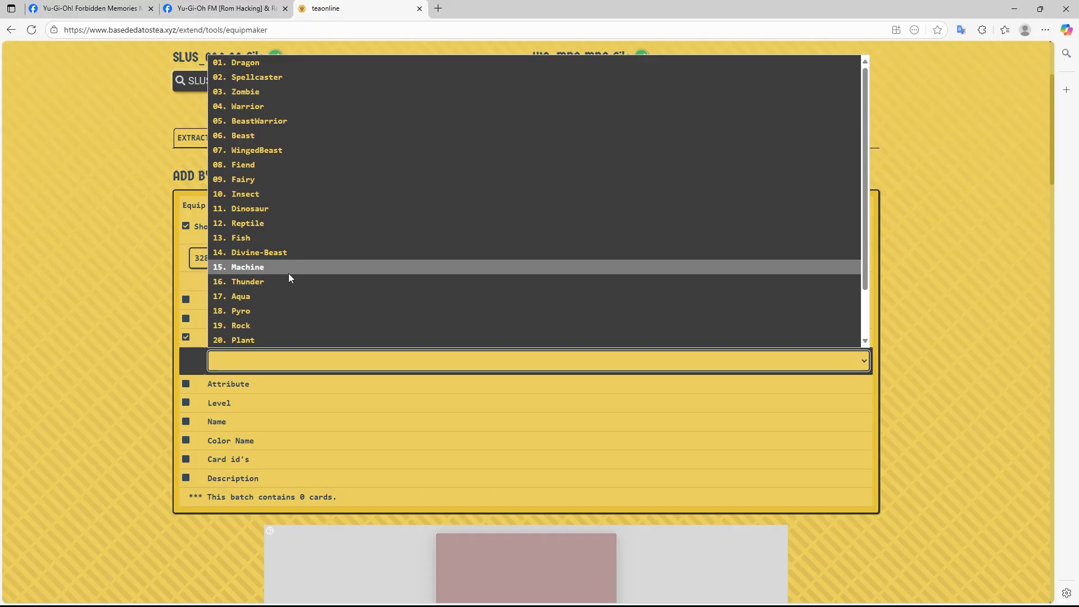
{"action": "left_click", "coordinate": [268, 296]}
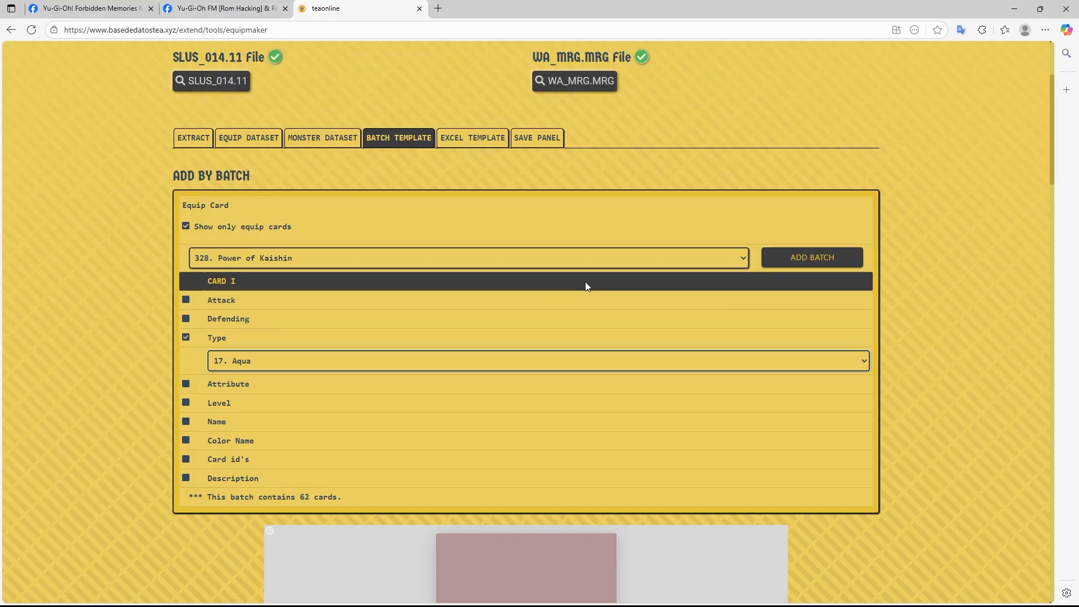
{"action": "left_click", "coordinate": [820, 260]}
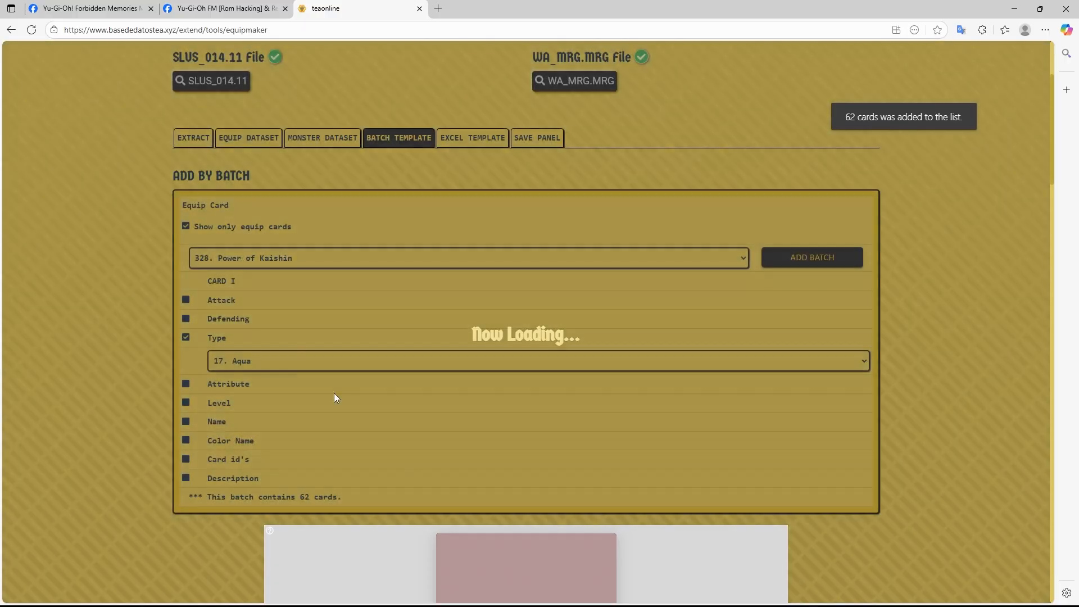
Review the cards in the Power of Kaishin equip dataset and the save settings for the equip data.
{"action": "left_click", "coordinate": [222, 140]}
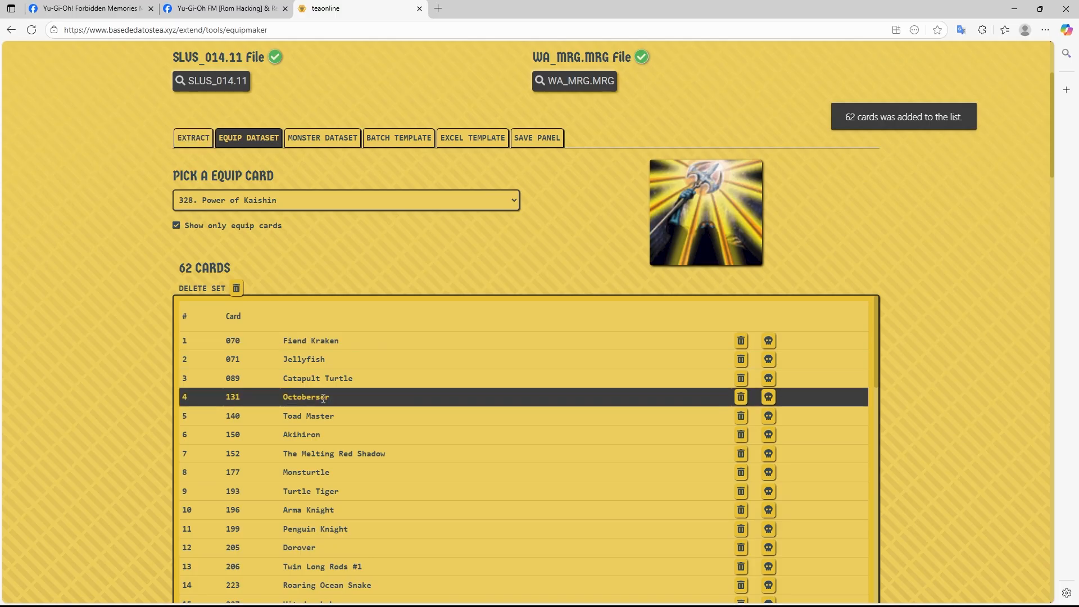
{"action": "scroll", "coordinate": [450, 337], "scroll_direction": "down", "scroll_amount": 15}
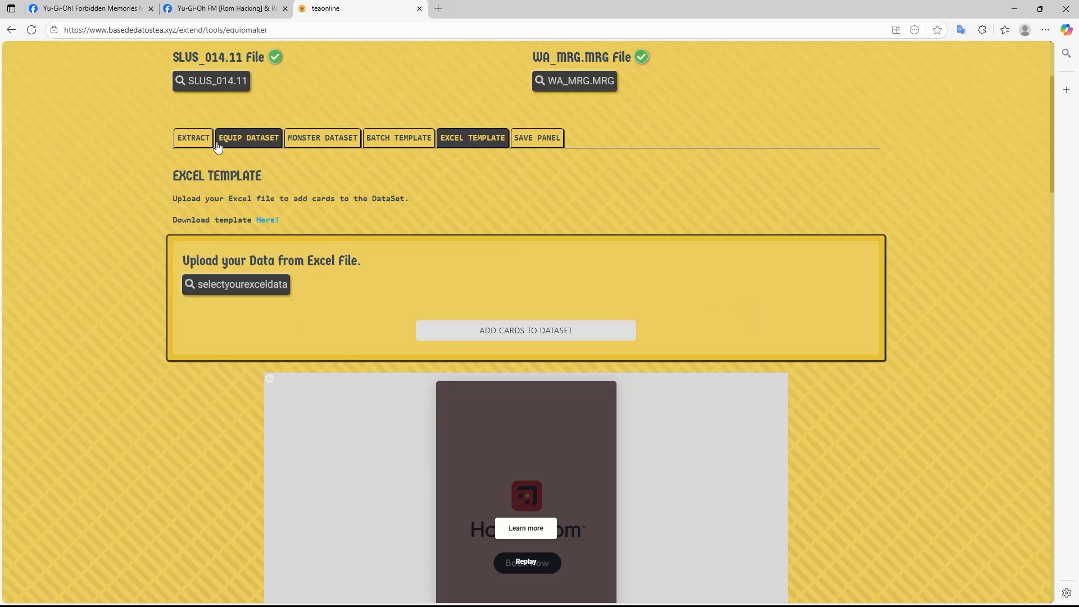
{"action": "left_click", "coordinate": [231, 143]}
{"action": "left_click", "coordinate": [538, 138]}
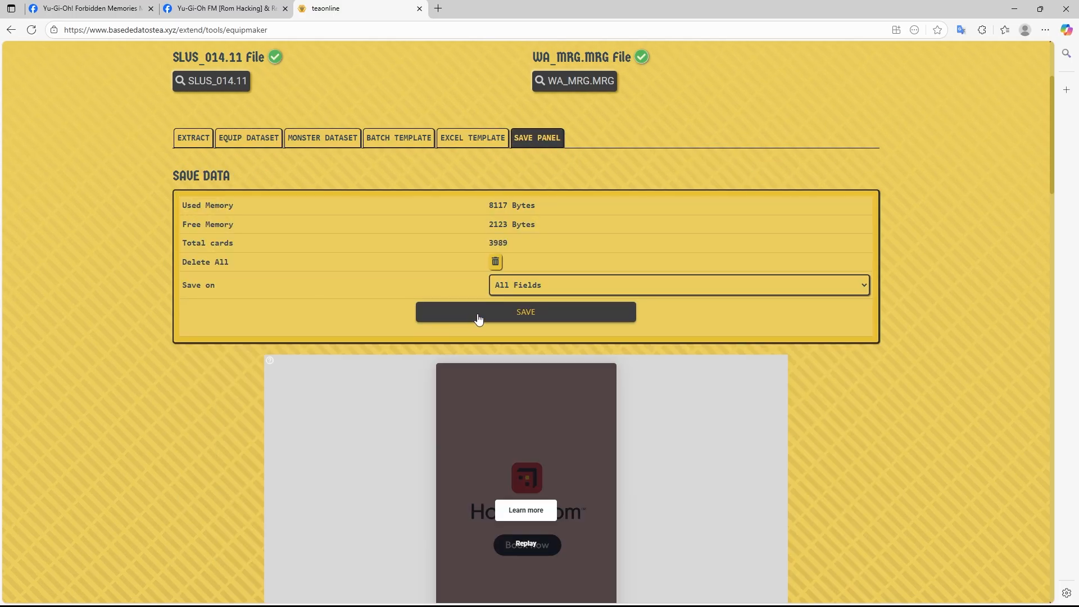
{"action": "scroll", "coordinate": [596, 305], "scroll_direction": "up", "scroll_amount": 3}
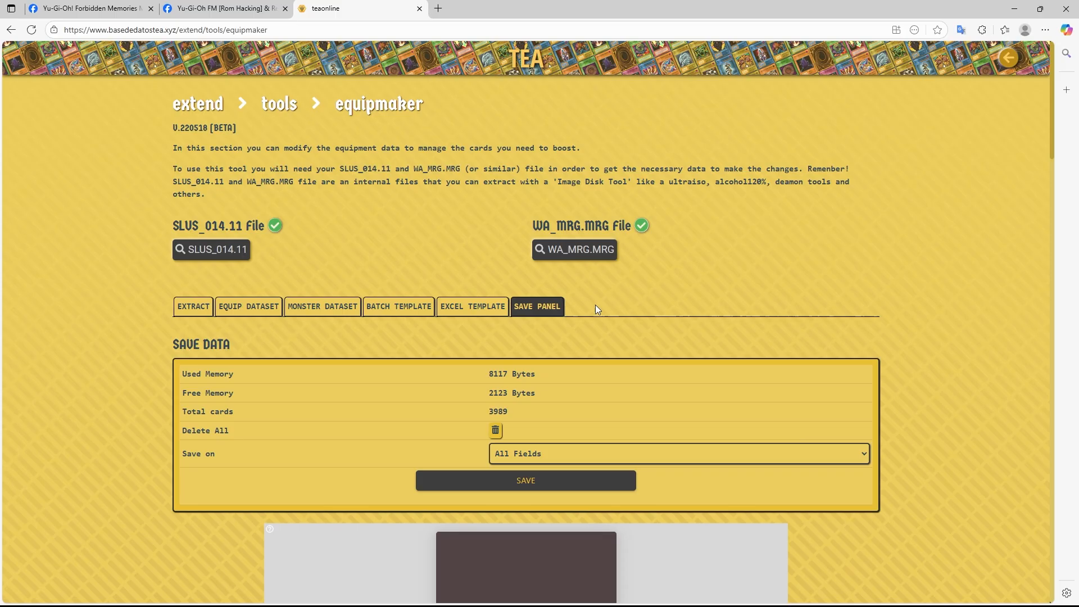
{"action": "left_click", "coordinate": [219, 306]}
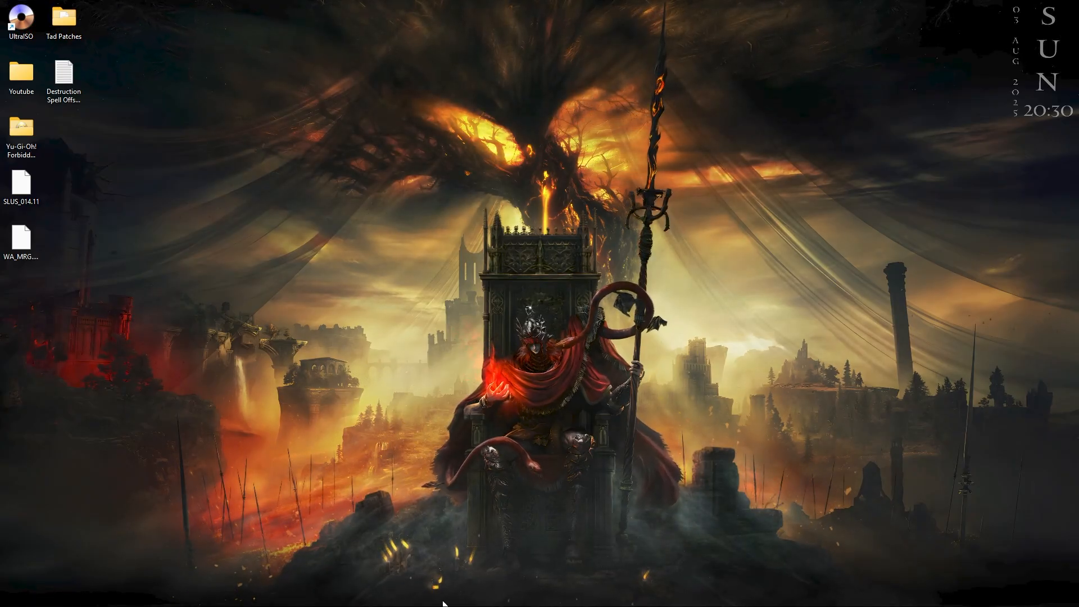
Return to the browser, open the Card Specs Mix tool and load the SLUS_014.11 and WA_MRG.MRG files.
{"action": "mouse_move", "coordinate": [443, 604]}
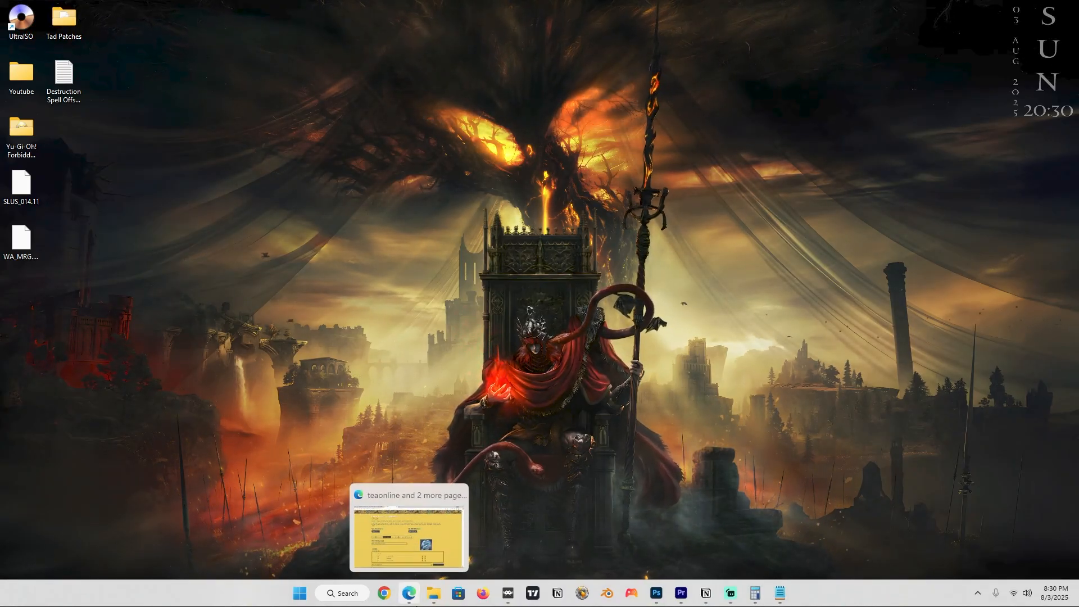
{"action": "left_click", "coordinate": [409, 593]}
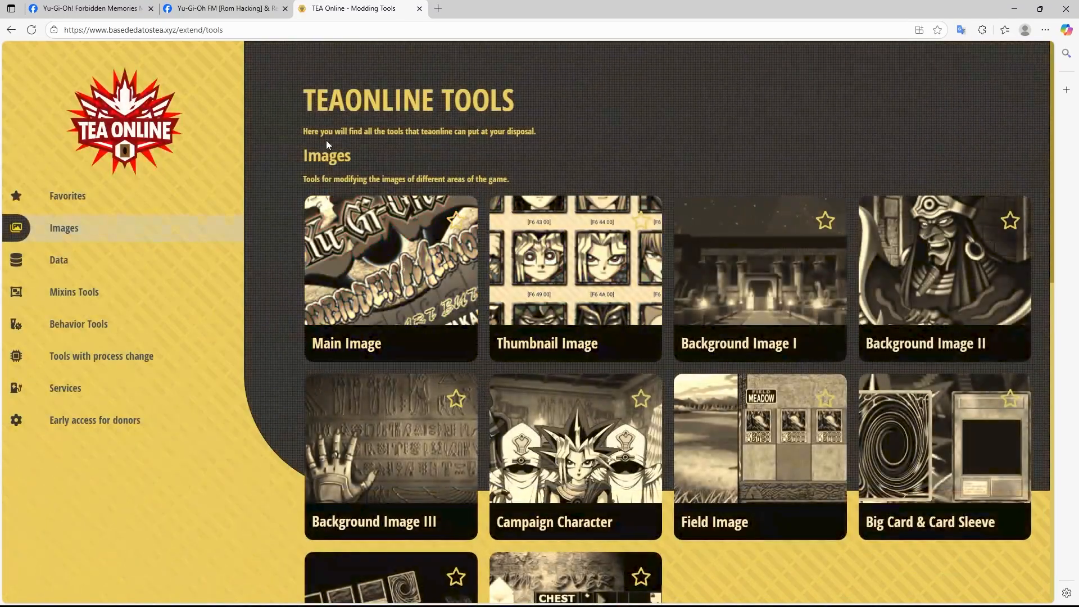
{"action": "left_click", "coordinate": [96, 263]}
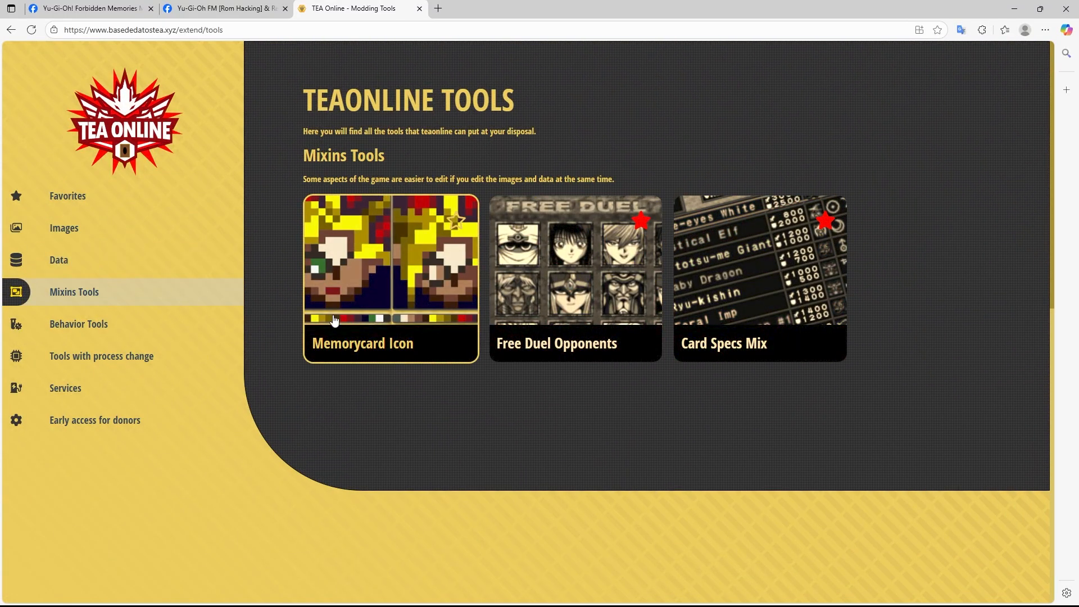
{"action": "left_click", "coordinate": [758, 282]}
{"action": "left_click", "coordinate": [214, 262]}
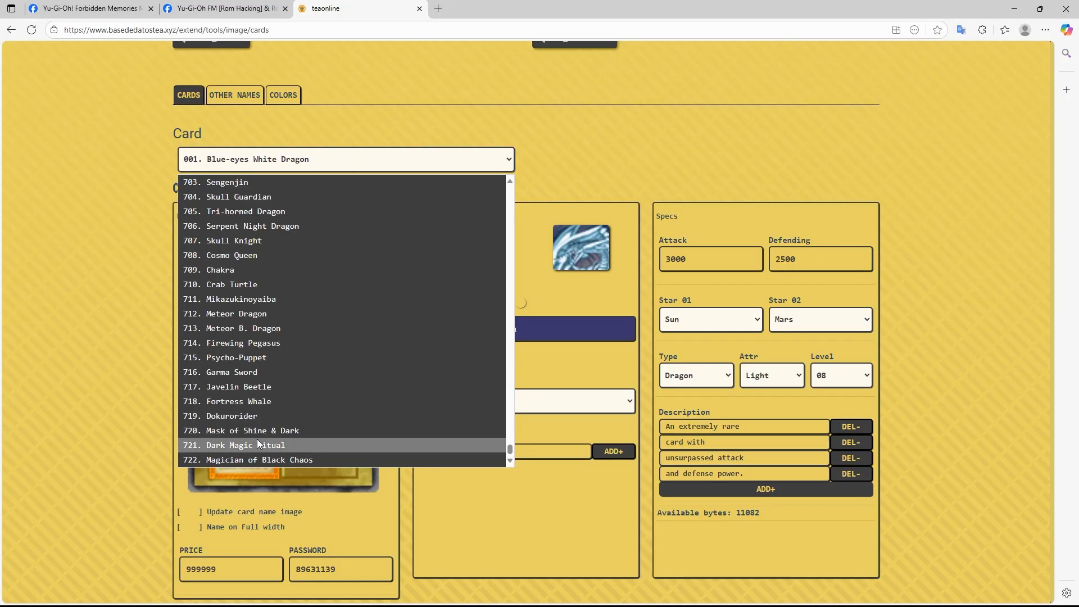
Select card 696, Sage's Stone, in the card list and examine its type and other specs.
{"action": "scroll", "coordinate": [252, 394], "scroll_direction": "up", "scroll_amount": 5}
{"action": "scroll", "coordinate": [242, 382], "scroll_direction": "up", "scroll_amount": 2}
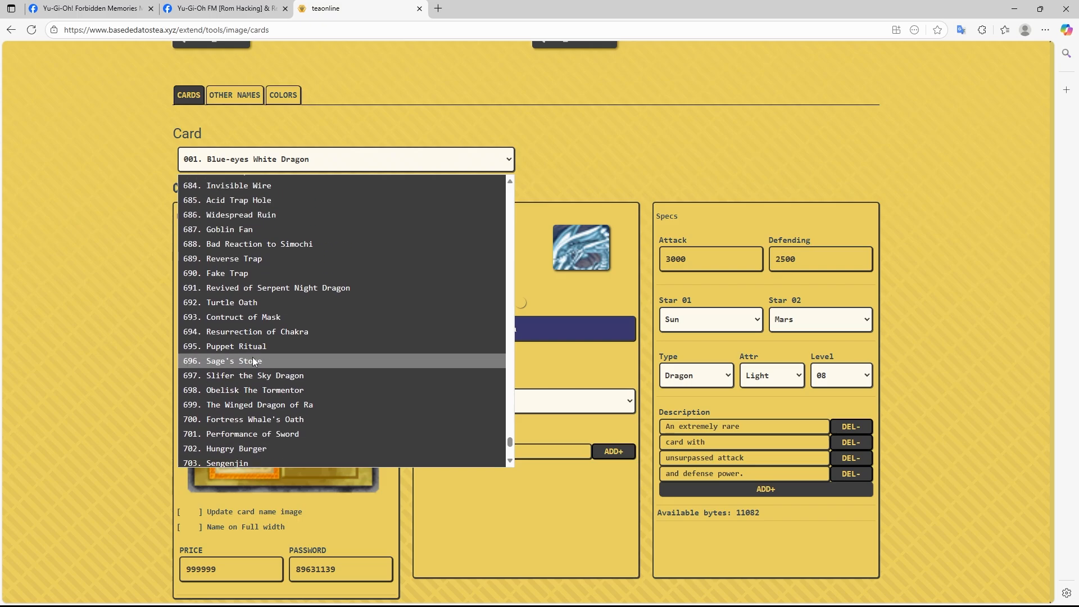
{"action": "left_click", "coordinate": [252, 358]}
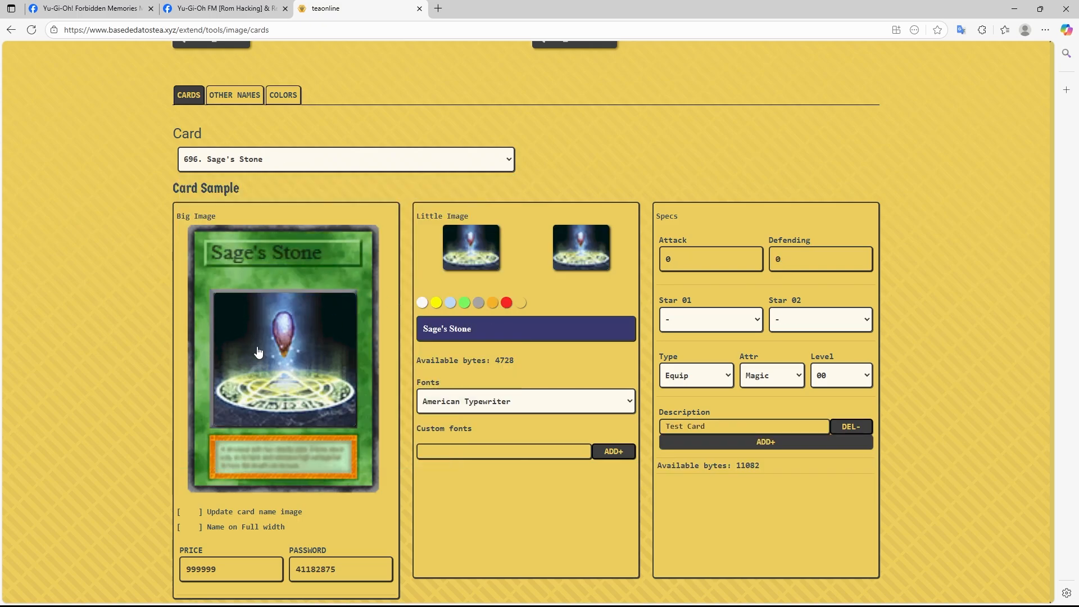
{"action": "scroll", "coordinate": [213, 343], "scroll_direction": "down", "scroll_amount": 2}
{"action": "scroll", "coordinate": [163, 337], "scroll_direction": "up", "scroll_amount": 2}
Leave the card editor and open the Fusion Maker from the site's data tools.
{"action": "scroll", "coordinate": [534, 275], "scroll_direction": "up", "scroll_amount": 4}
{"action": "left_click", "coordinate": [892, 82]}
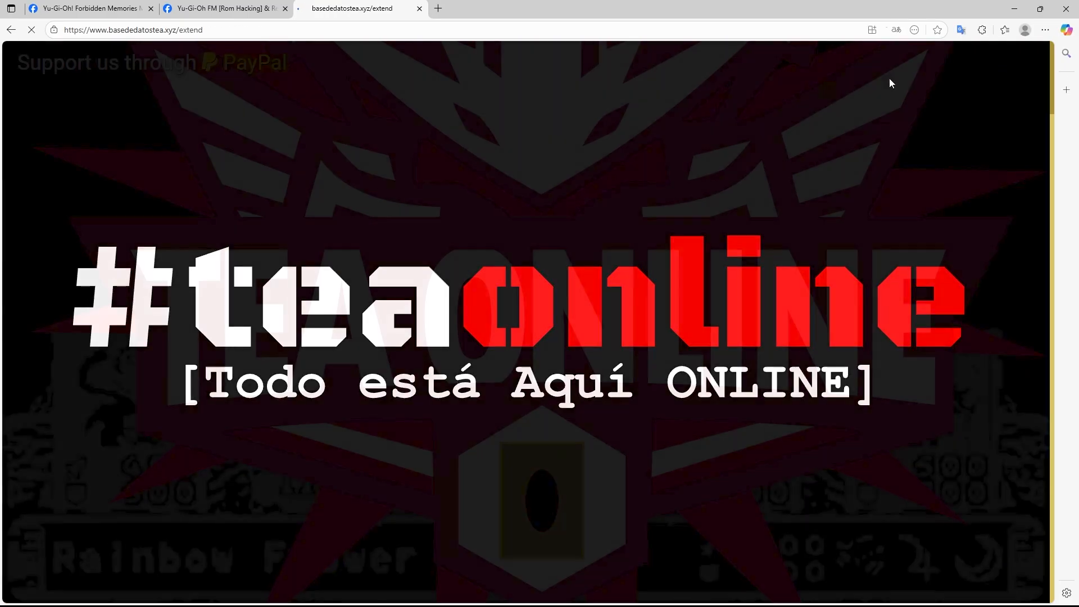
{"action": "scroll", "coordinate": [844, 354], "scroll_direction": "down", "scroll_amount": 5}
{"action": "left_click", "coordinate": [875, 398]}
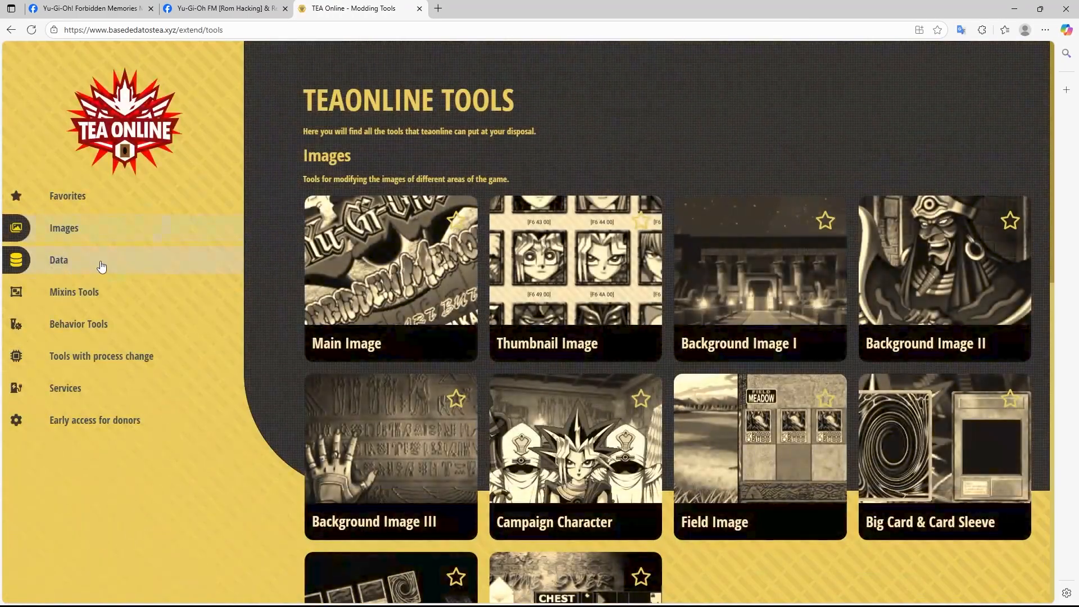
{"action": "left_click", "coordinate": [101, 267]}
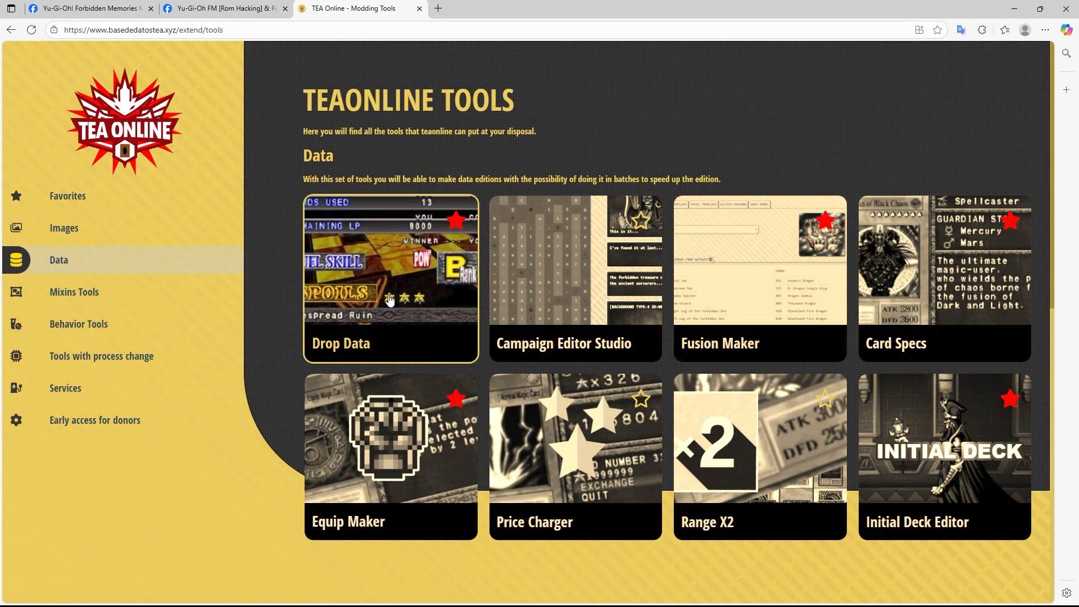
{"action": "left_click", "coordinate": [738, 263]}
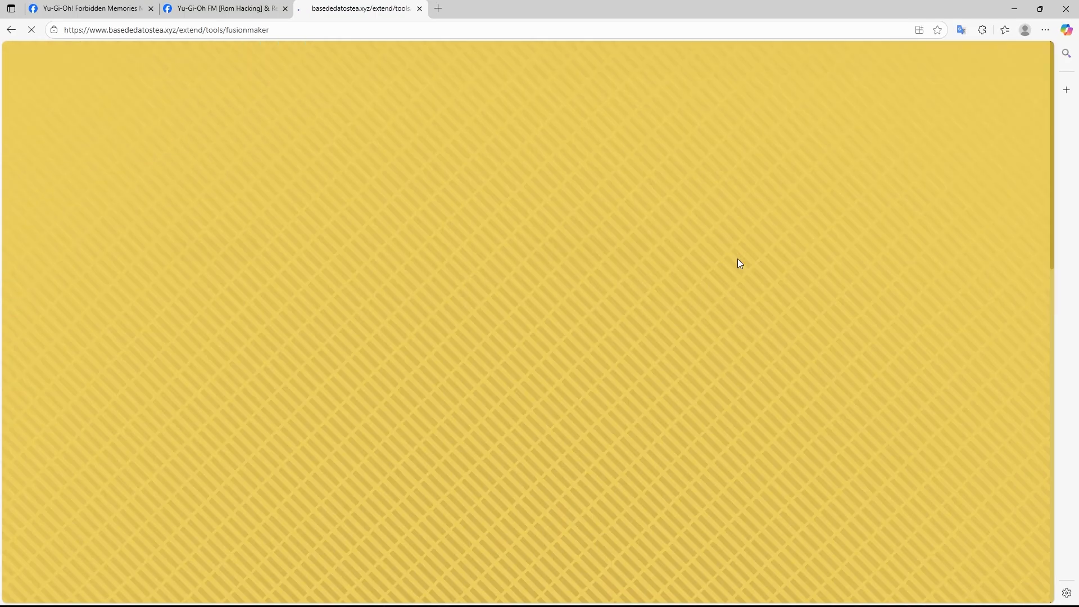
Load the SLUS_014.11 and WA_MRG.MRG files into the Fusion Maker.
{"action": "left_click", "coordinate": [202, 249]}
{"action": "left_click", "coordinate": [131, 158]}
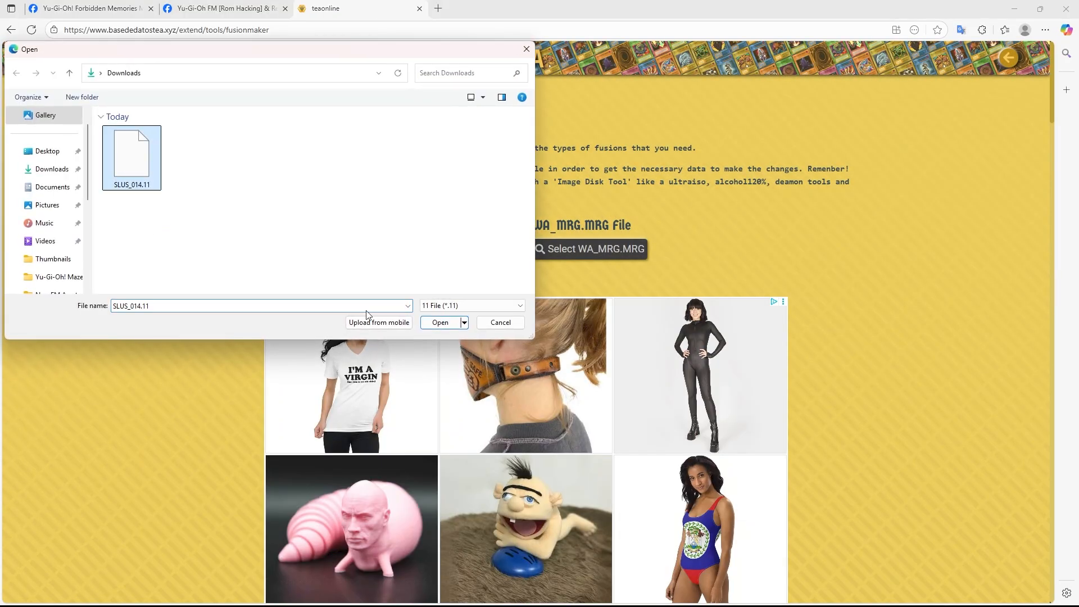
{"action": "left_click", "coordinate": [440, 323]}
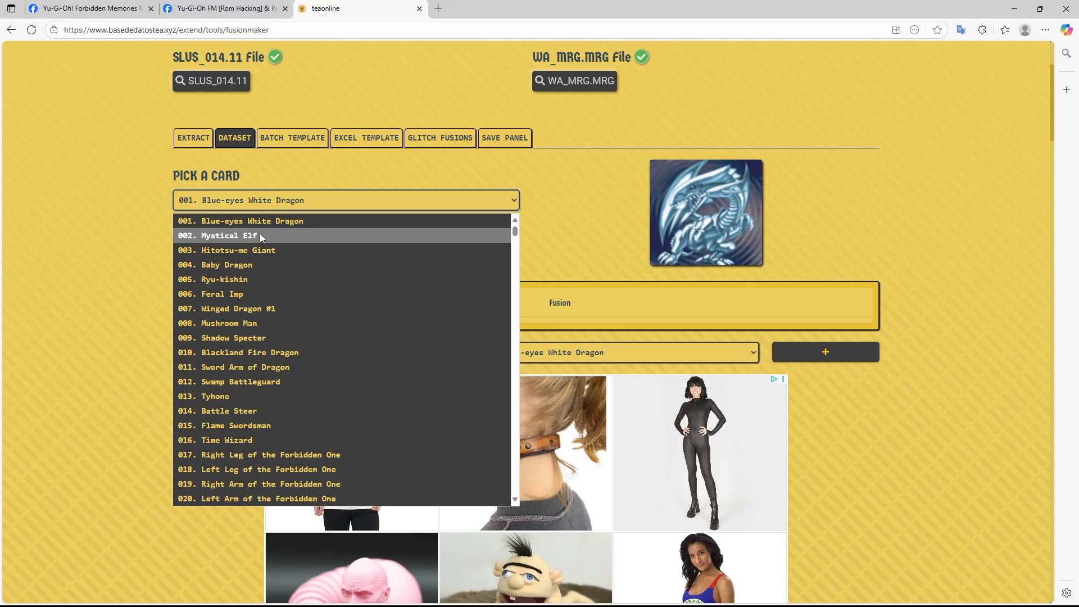
Choose 002, Mystical Elf, in the fusion dataset and look through its fusion list to the end.
{"action": "left_click", "coordinate": [260, 234]}
{"action": "scroll", "coordinate": [379, 436], "scroll_direction": "down", "scroll_amount": 13}
{"action": "scroll", "coordinate": [891, 311], "scroll_direction": "down", "scroll_amount": 2}
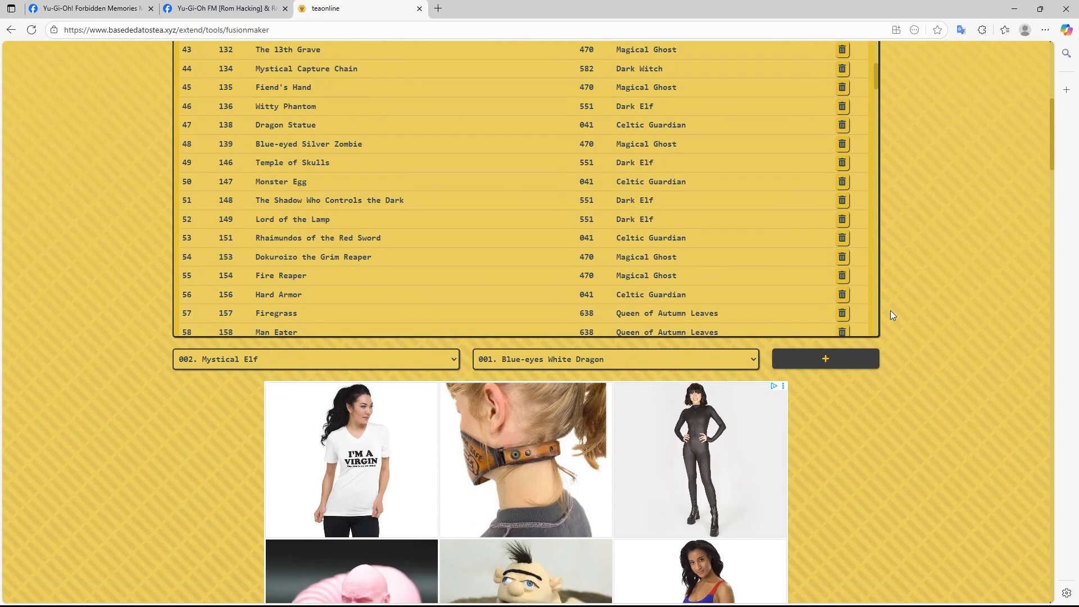
{"action": "left_click_drag", "start_coordinate": [875, 237], "coordinate": [880, 477]}
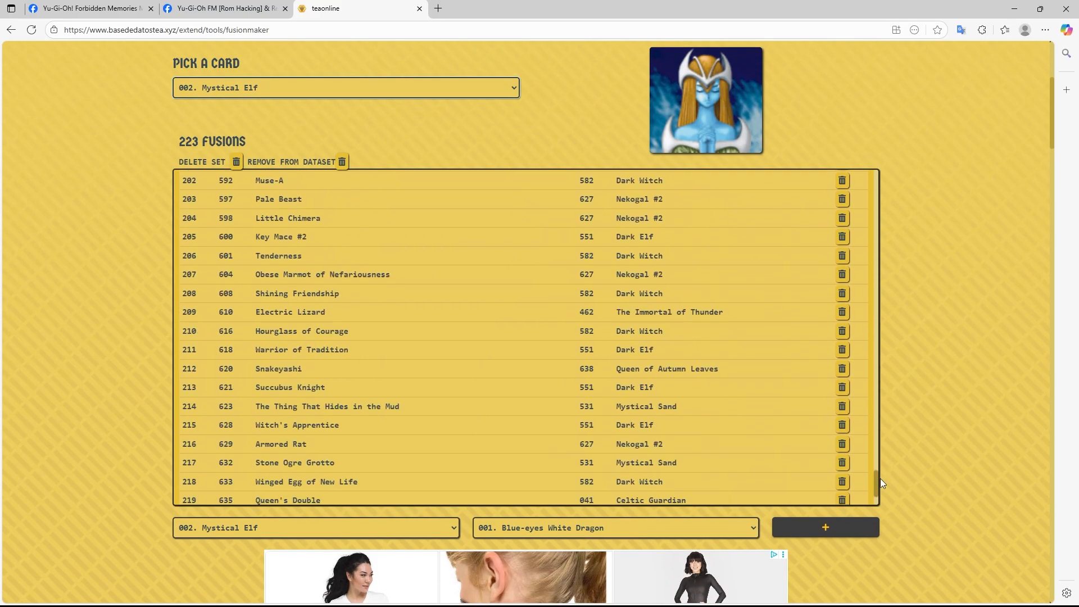
Add a fusion to Mystical Elf with 696, Sage's Stone, as the material and 035, Dark Magician, as the result.
{"action": "left_click", "coordinate": [453, 527]}
{"action": "left_click_drag", "start_coordinate": [456, 241], "coordinate": [460, 505]}
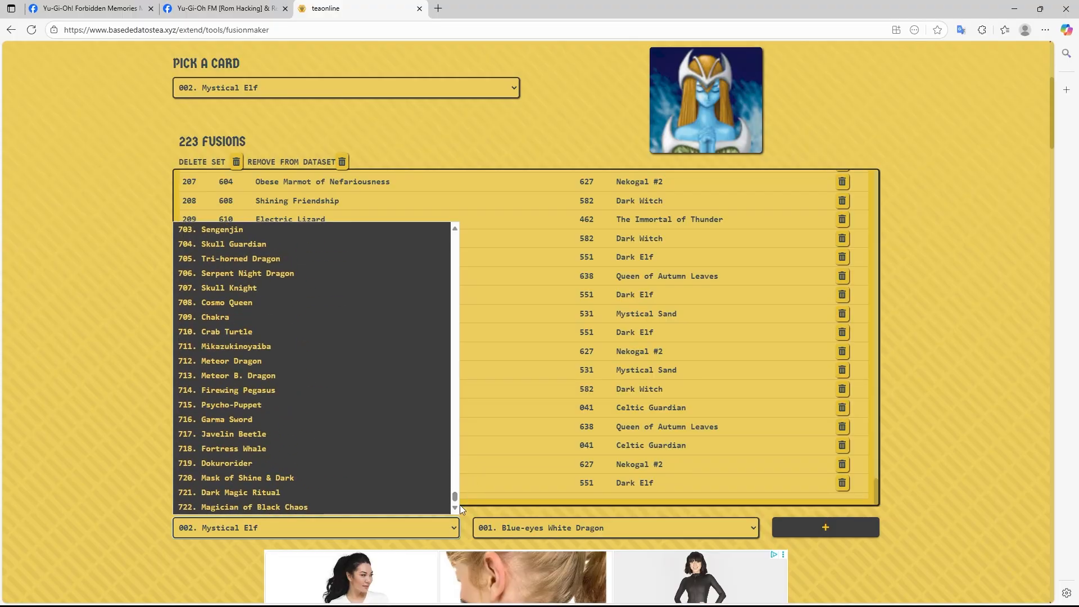
{"action": "scroll", "coordinate": [219, 467], "scroll_direction": "up", "scroll_amount": 7}
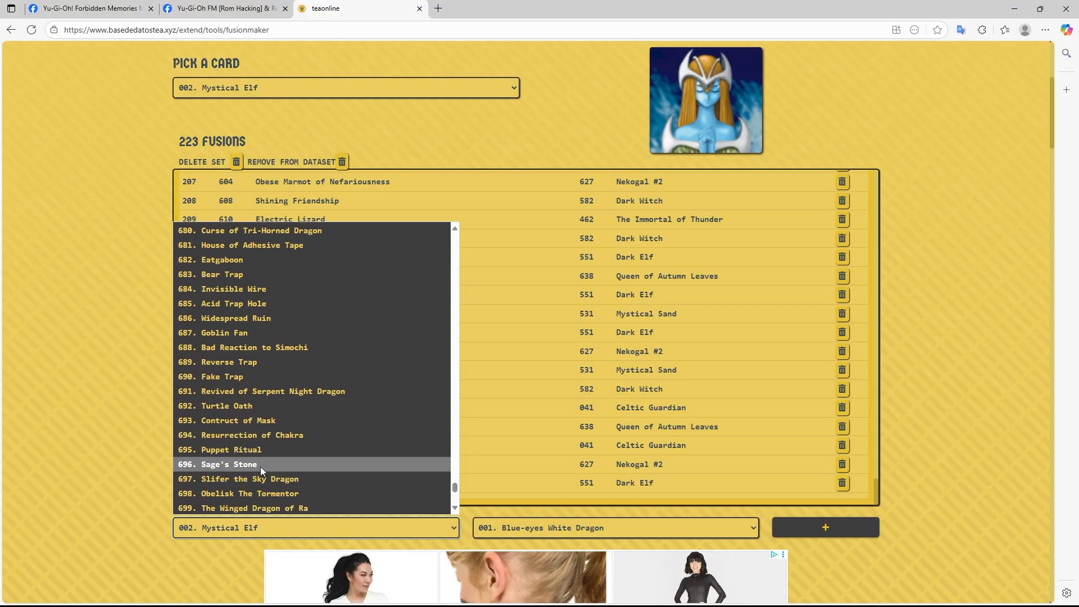
{"action": "left_click", "coordinate": [231, 397]}
{"action": "left_click", "coordinate": [521, 529]}
{"action": "scroll", "coordinate": [538, 366], "scroll_direction": "down", "scroll_amount": 7}
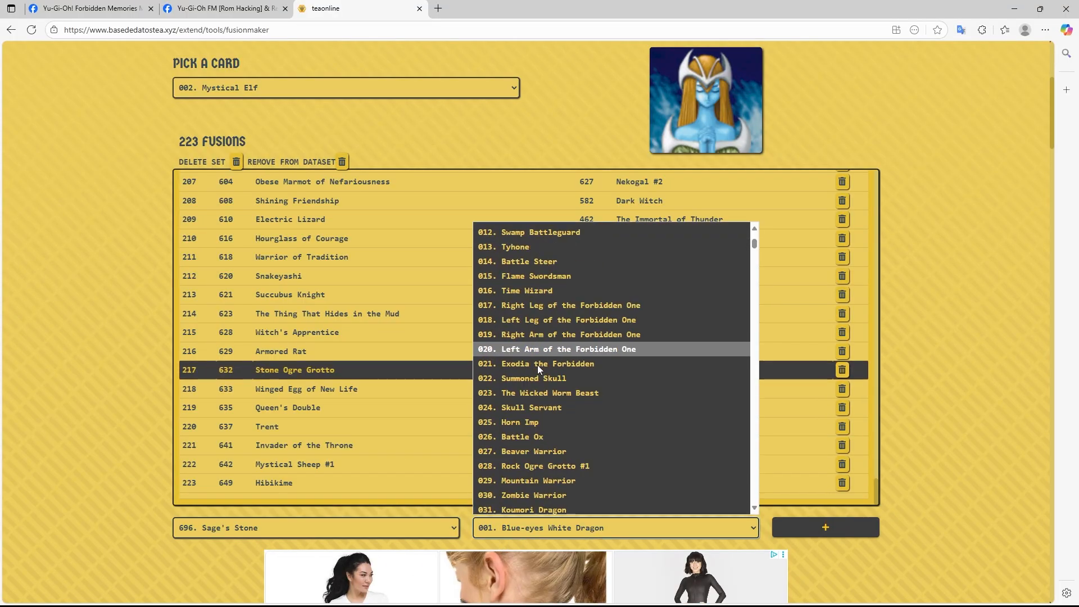
{"action": "left_click", "coordinate": [532, 343]}
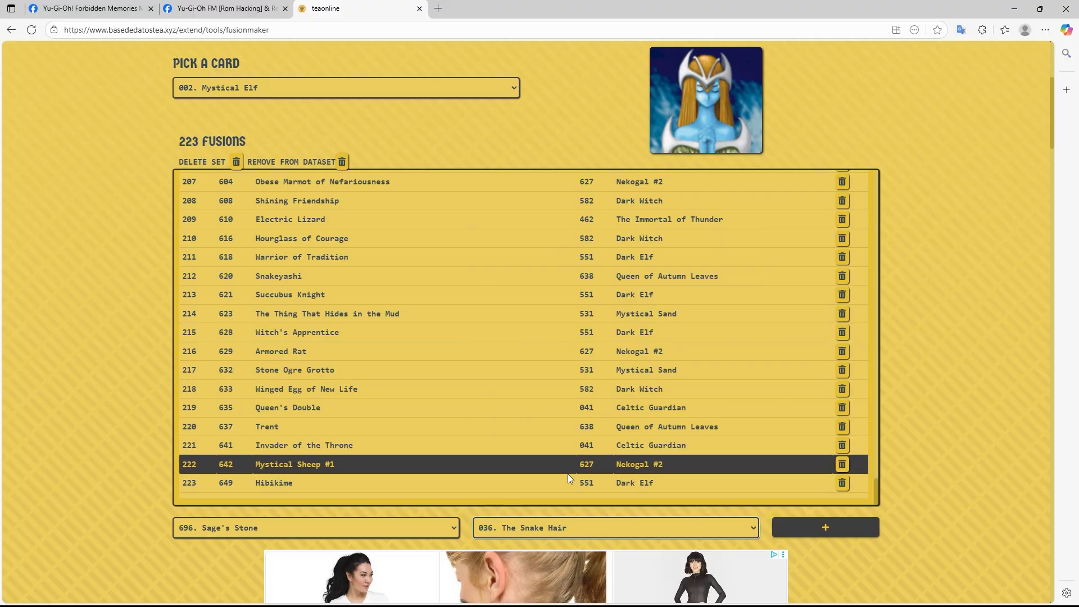
{"action": "left_click", "coordinate": [556, 528]}
{"action": "left_click", "coordinate": [543, 492]}
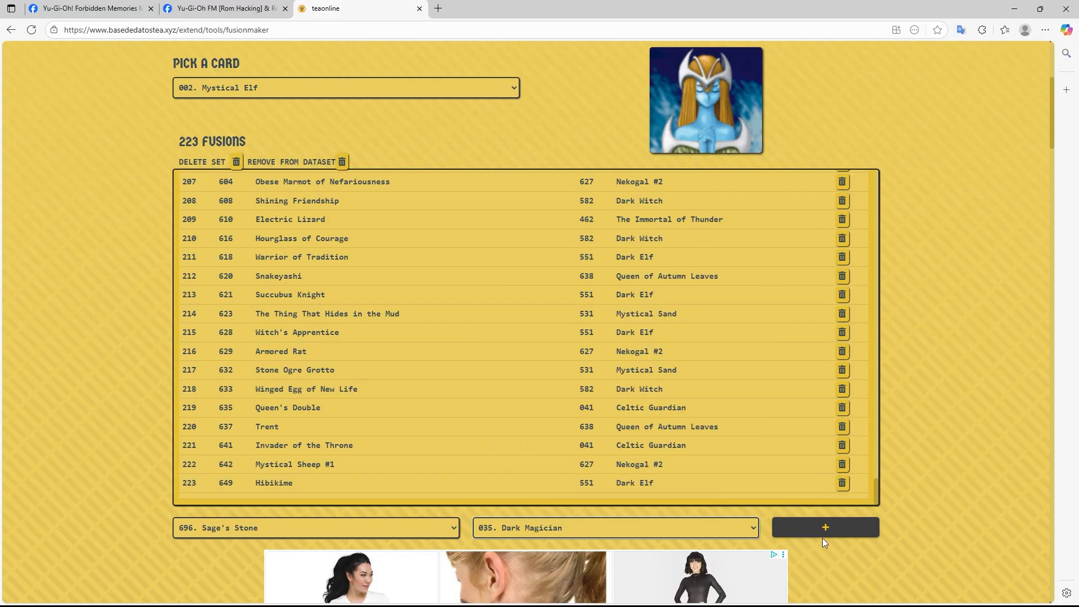
{"action": "scroll", "coordinate": [365, 444], "scroll_direction": "down", "scroll_amount": 4}
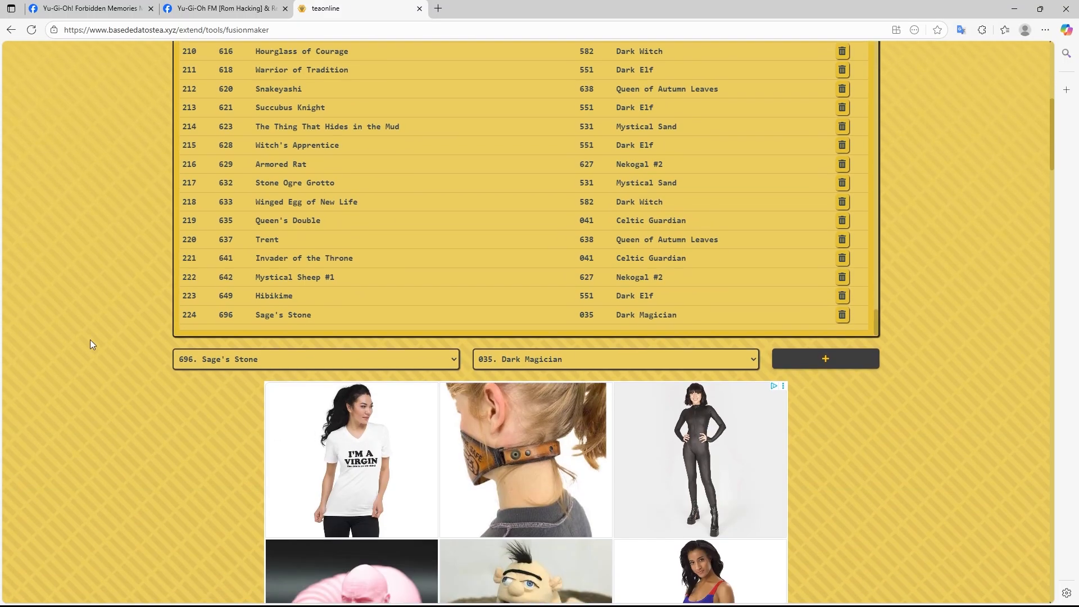
Review the added Sage's Stone fusion and the save settings for the fusion data.
{"action": "scroll", "coordinate": [265, 443], "scroll_direction": "up", "scroll_amount": 2}
{"action": "scroll", "coordinate": [319, 434], "scroll_direction": "up", "scroll_amount": 3}
{"action": "scroll", "coordinate": [281, 315], "scroll_direction": "down", "scroll_amount": 3}
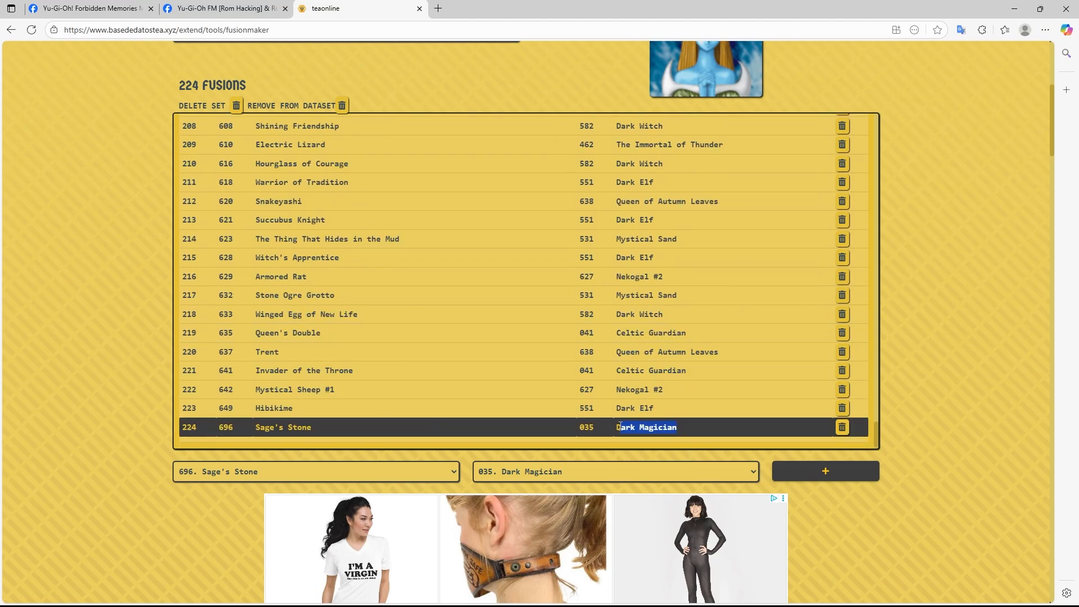
{"action": "scroll", "coordinate": [726, 303], "scroll_direction": "up", "scroll_amount": 4}
{"action": "scroll", "coordinate": [707, 185], "scroll_direction": "up", "scroll_amount": 5}
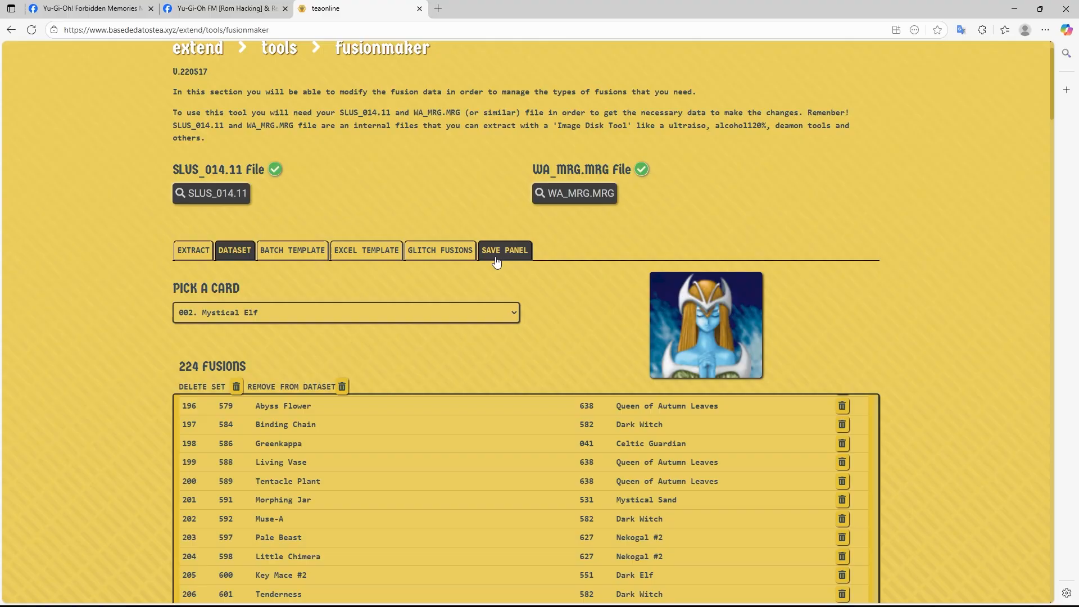
{"action": "left_click", "coordinate": [505, 250]}
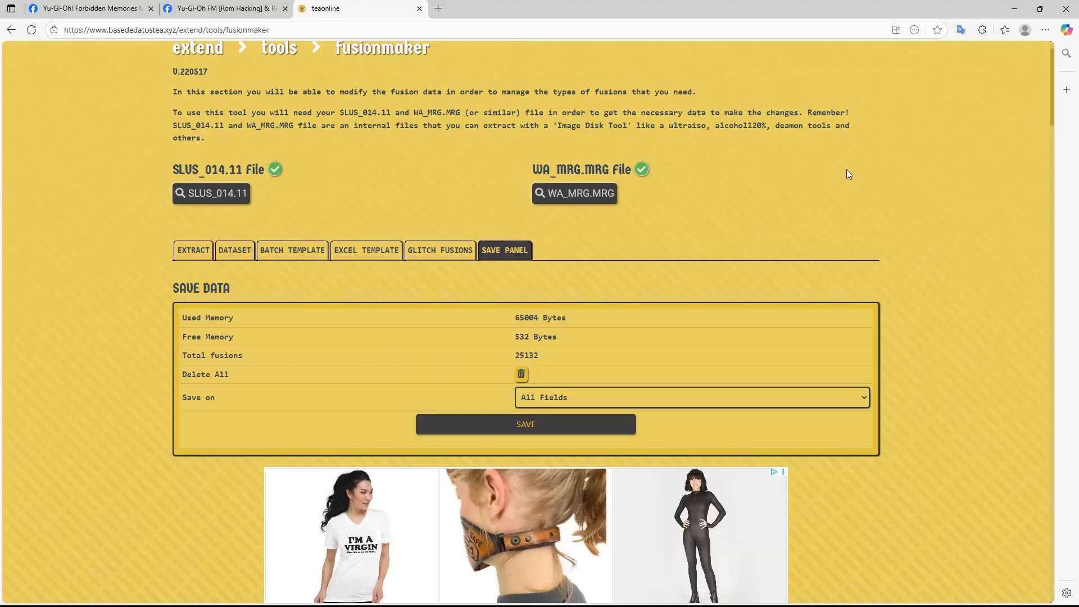
{"action": "scroll", "coordinate": [1037, 86], "scroll_direction": "up", "scroll_amount": 1}
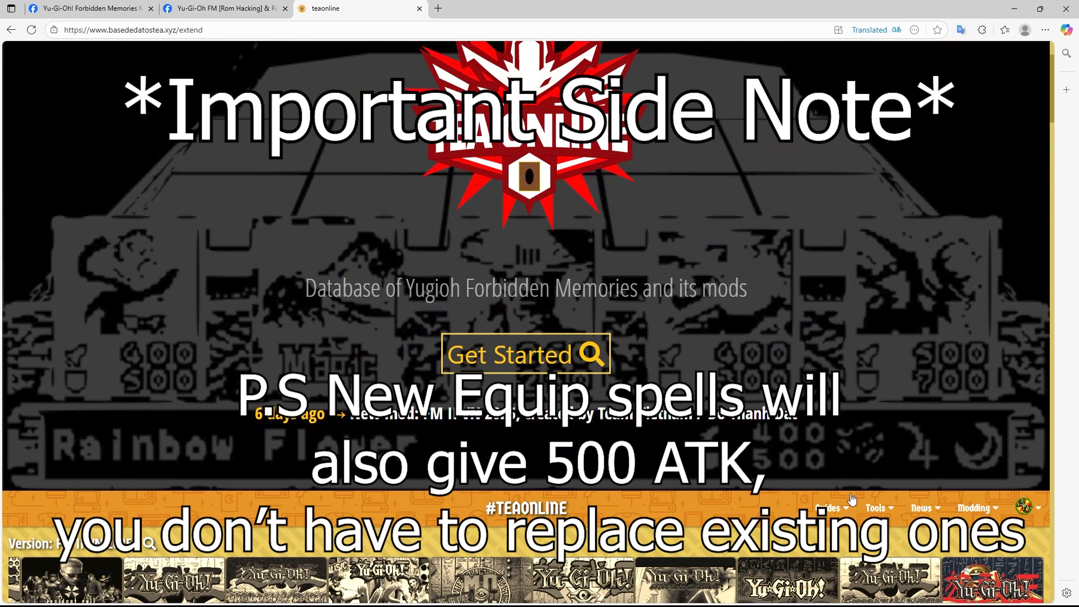
Return to the site's data tools, open the Equip Maker and load the SLUS_014.11 file.
{"action": "scroll", "coordinate": [853, 498], "scroll_direction": "down", "scroll_amount": 1}
{"action": "left_click", "coordinate": [941, 447]}
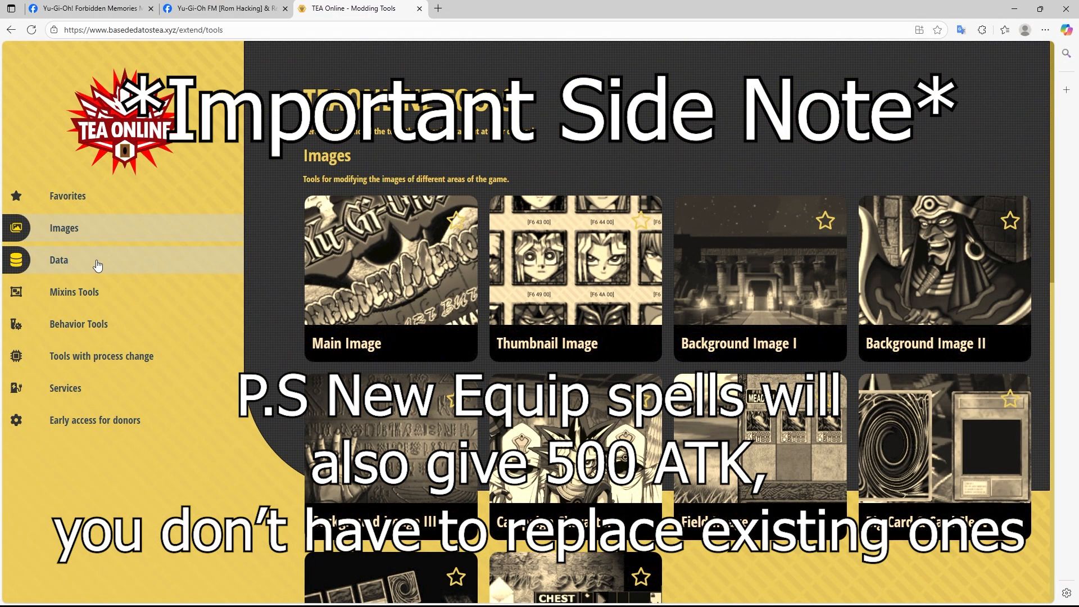
{"action": "left_click", "coordinate": [98, 265]}
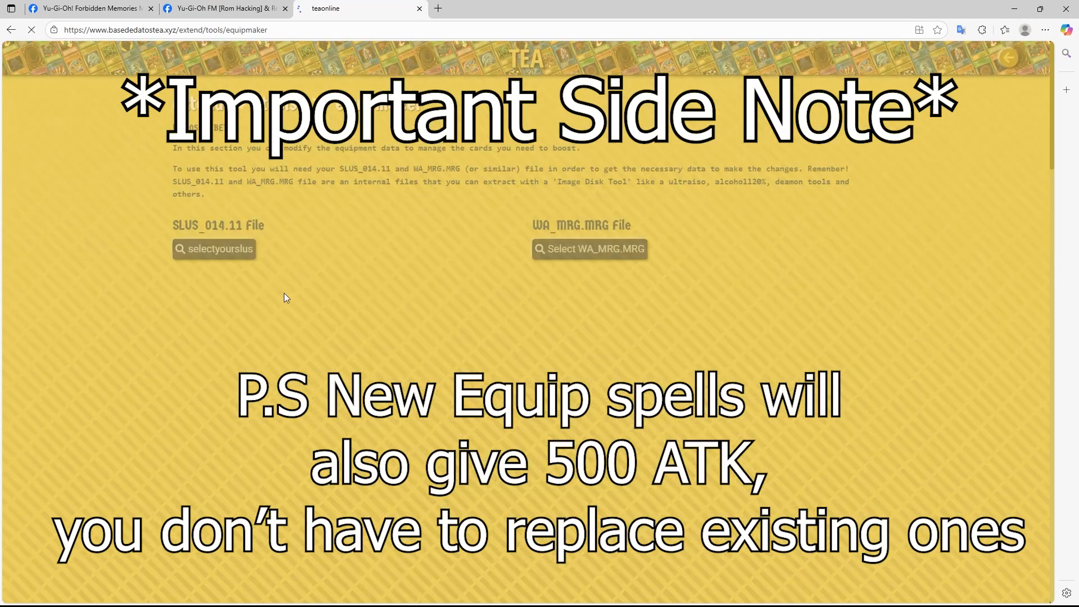
{"action": "left_click", "coordinate": [197, 253]}
{"action": "left_click", "coordinate": [133, 158]}
{"action": "left_click", "coordinate": [442, 320]}
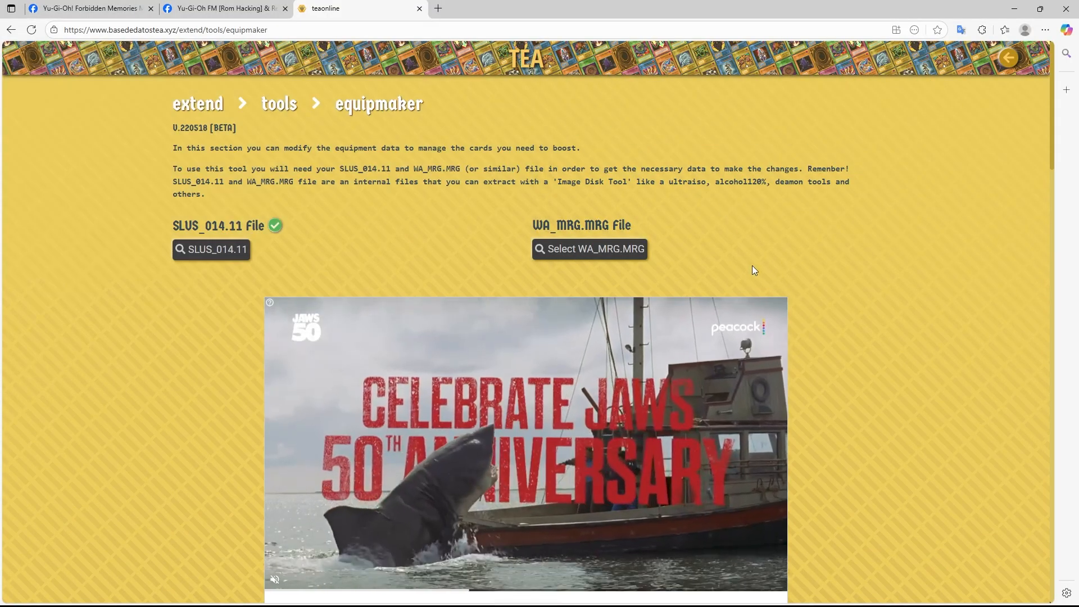
Switch to the game in RetroArch and mark Slifer The Sky Dragon and Pyramid of Light in the hand for combining.
{"action": "left_click", "coordinate": [1012, 11]}
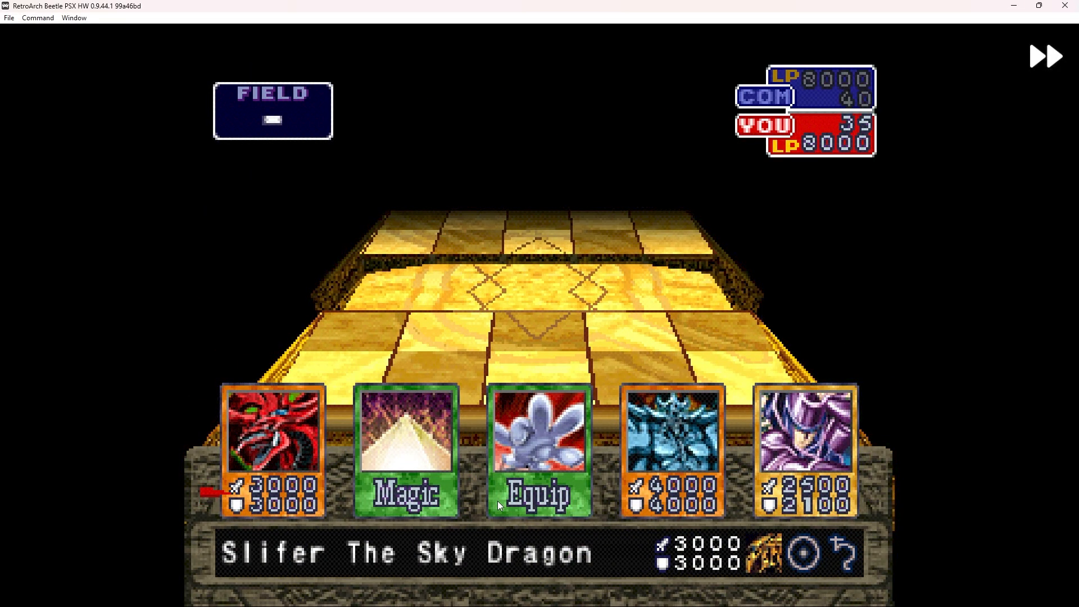
{"action": "key", "text": "Up"}
{"action": "key", "text": "Right"}
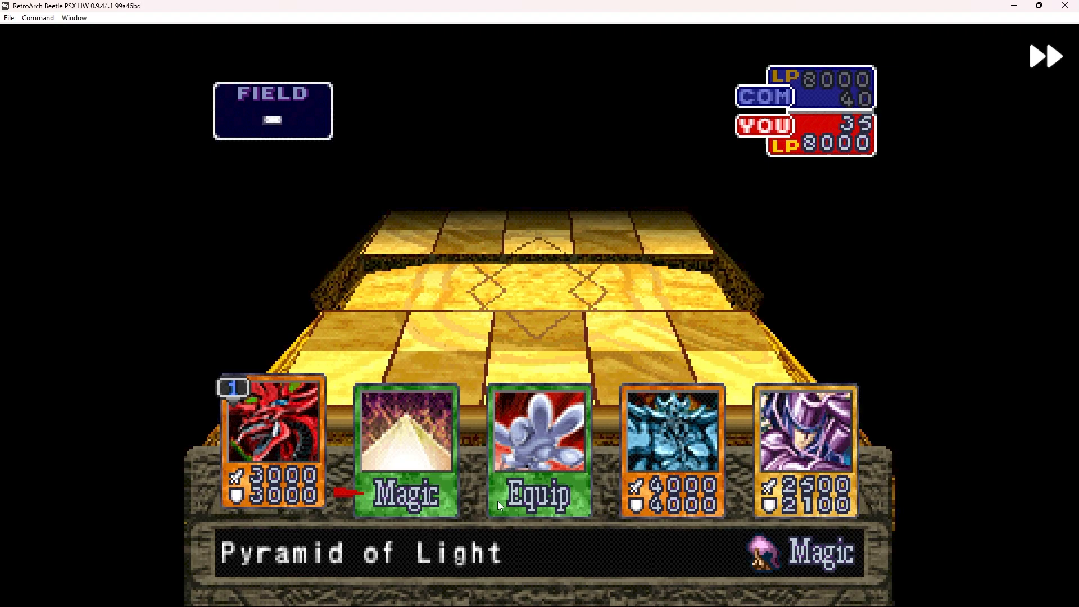
{"action": "key", "text": "Up"}
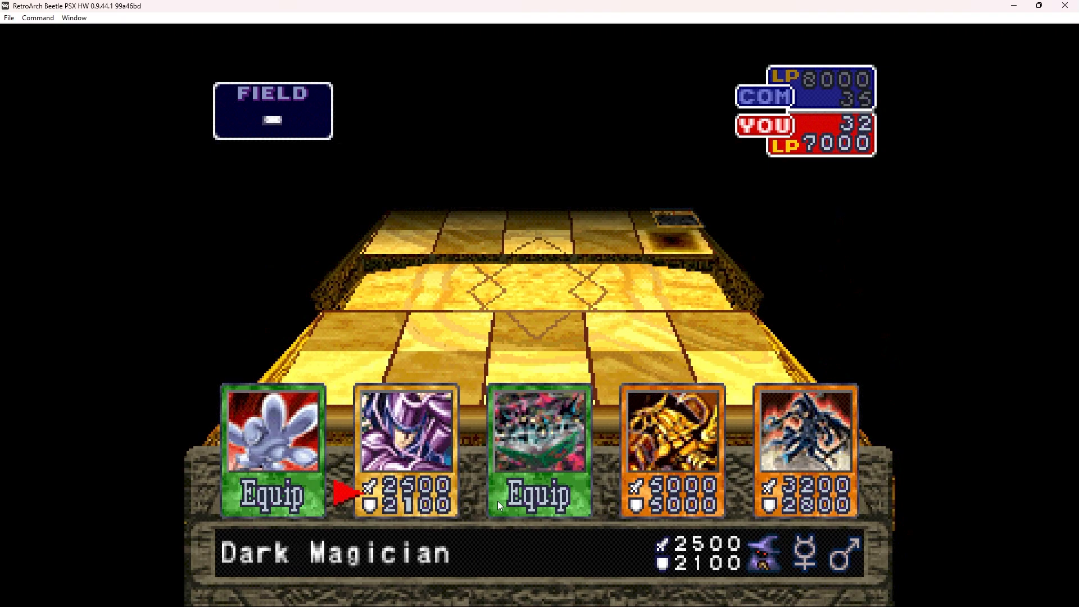
Examine the card details of Dark Magician and Comic Hand in the current hand.
{"action": "key", "text": "s"}
{"action": "key", "text": "s"}
{"action": "key", "text": "Left"}
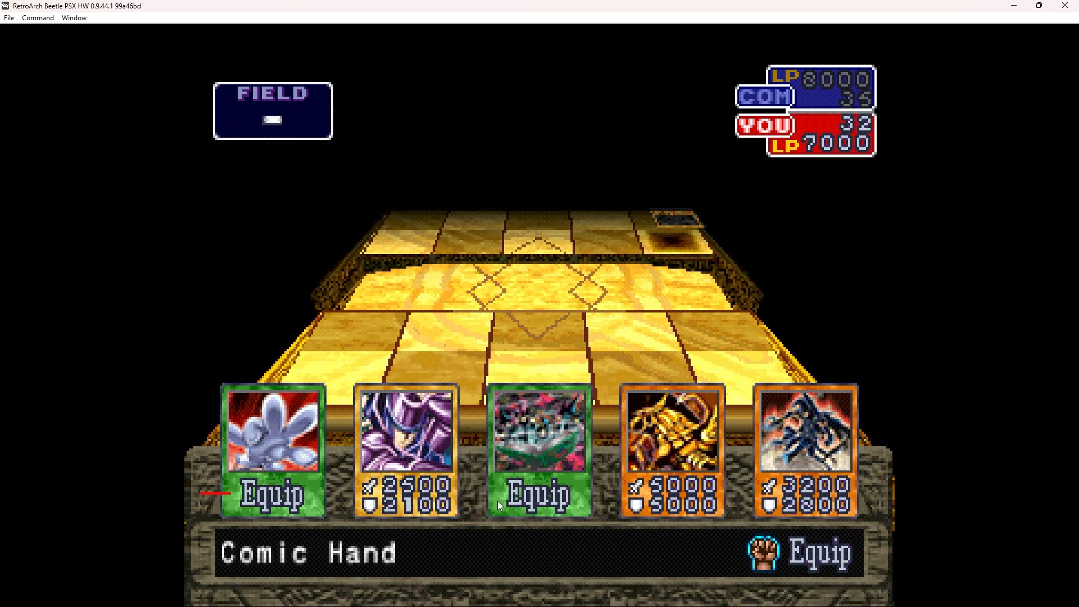
{"action": "key", "text": "s"}
{"action": "key", "text": "s"}
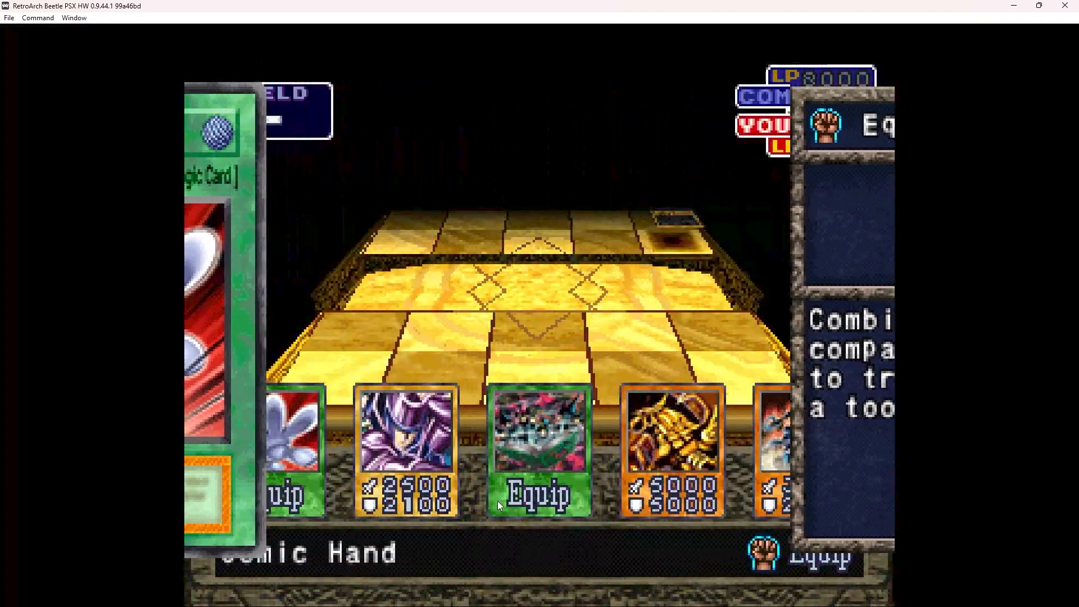
Mark Dark Magician as the first card and Comic Hand as the second card to combine.
{"action": "key", "text": "Right"}
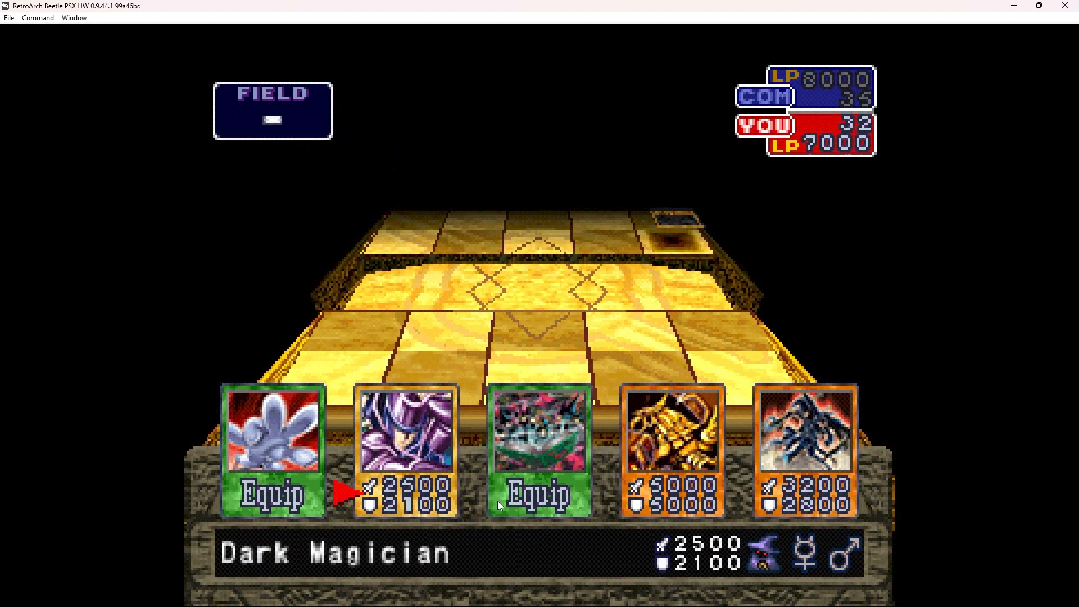
{"action": "key", "text": "Up"}
{"action": "key", "text": "Left"}
{"action": "key", "text": "Up"}
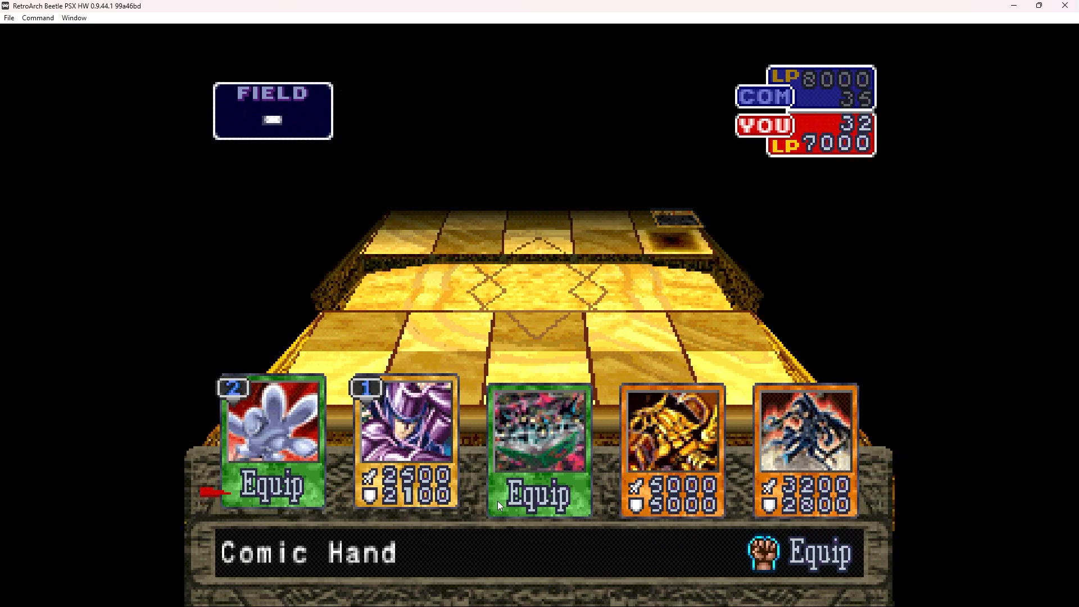
{"action": "key", "text": "x"}
{"action": "key", "text": "x"}
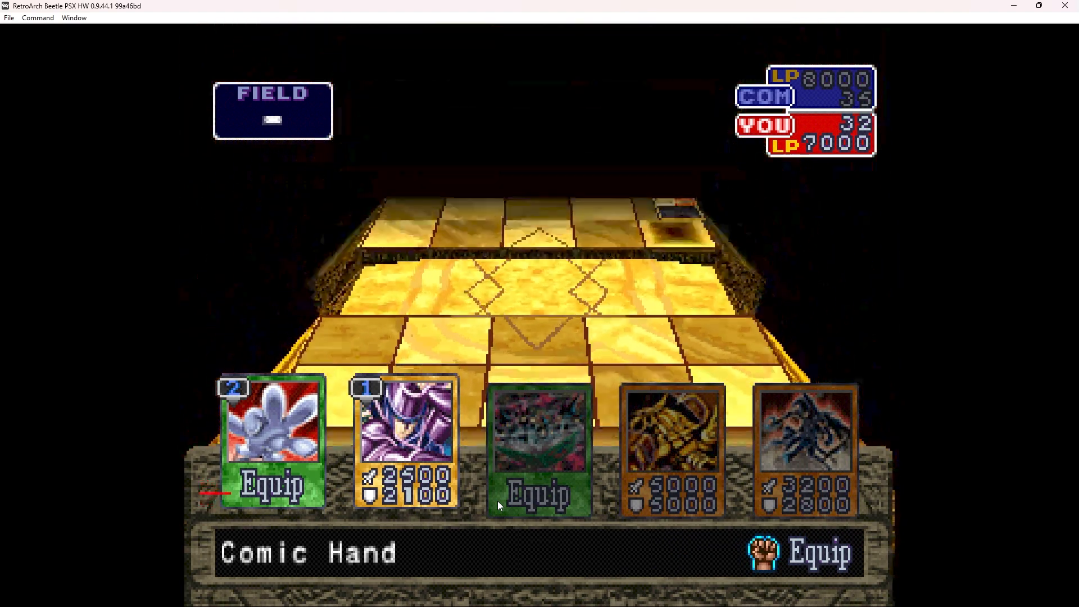
Examine the description of the Toon World equip card in the hand.
{"action": "key", "text": "Right"}
{"action": "key", "text": "Right"}
{"action": "key", "text": "a"}
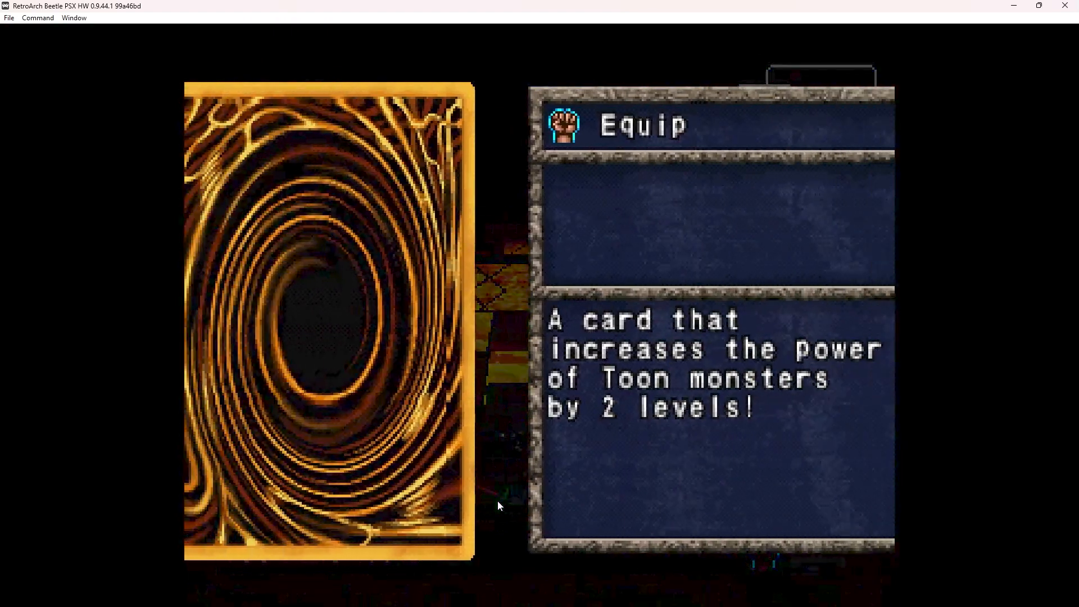
{"action": "key", "text": "a"}
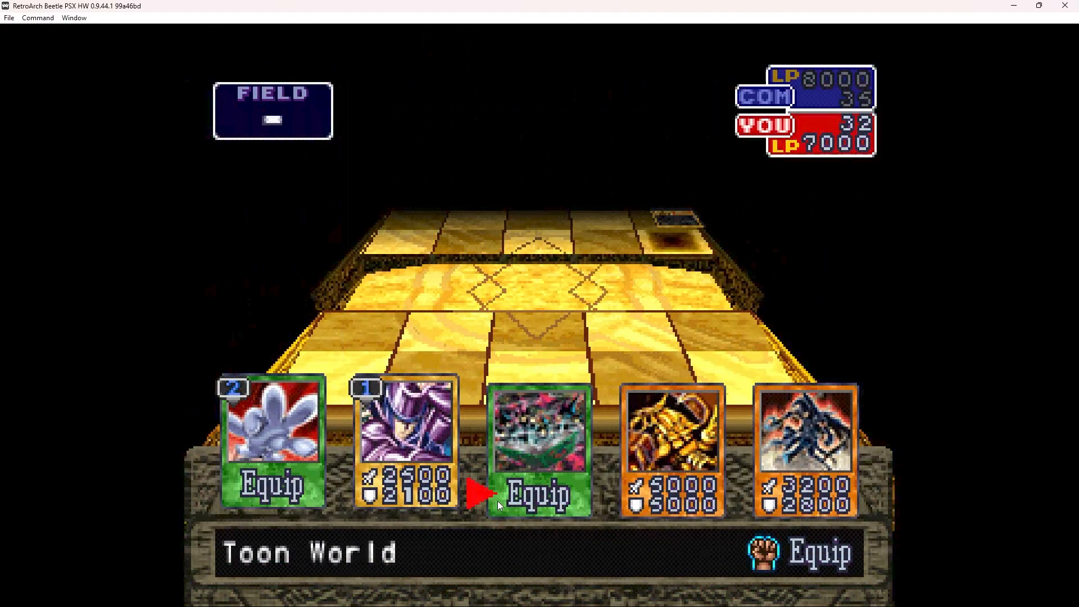
Play the combination of Dark Magician and Comic Hand and choose Mercury as the guardian star.
{"action": "key", "text": "Left"}
{"action": "key", "text": "x"}
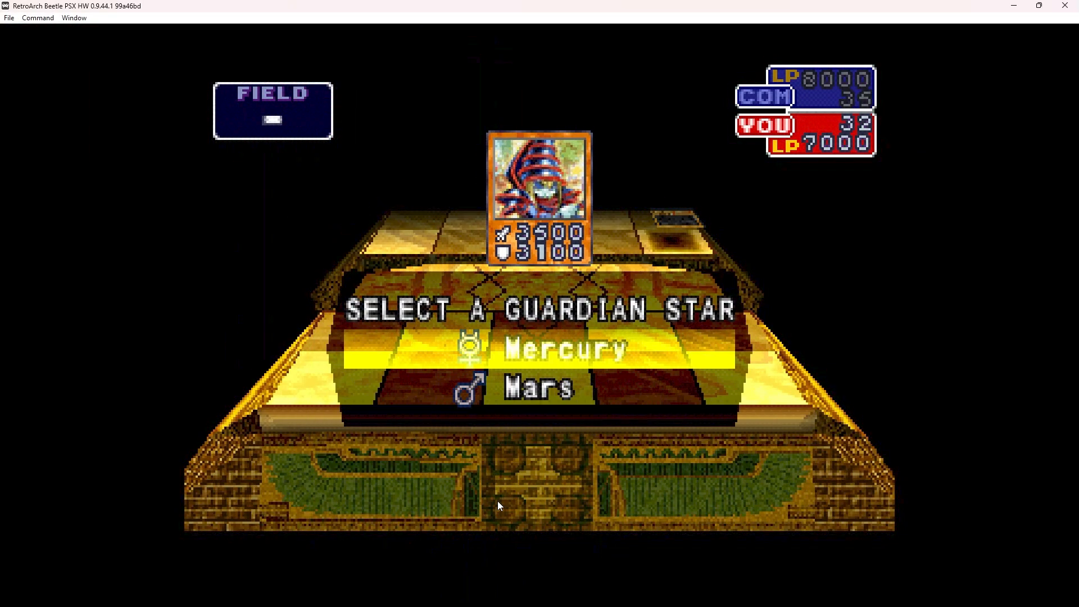
{"action": "key", "text": "z"}
{"action": "key", "text": "z"}
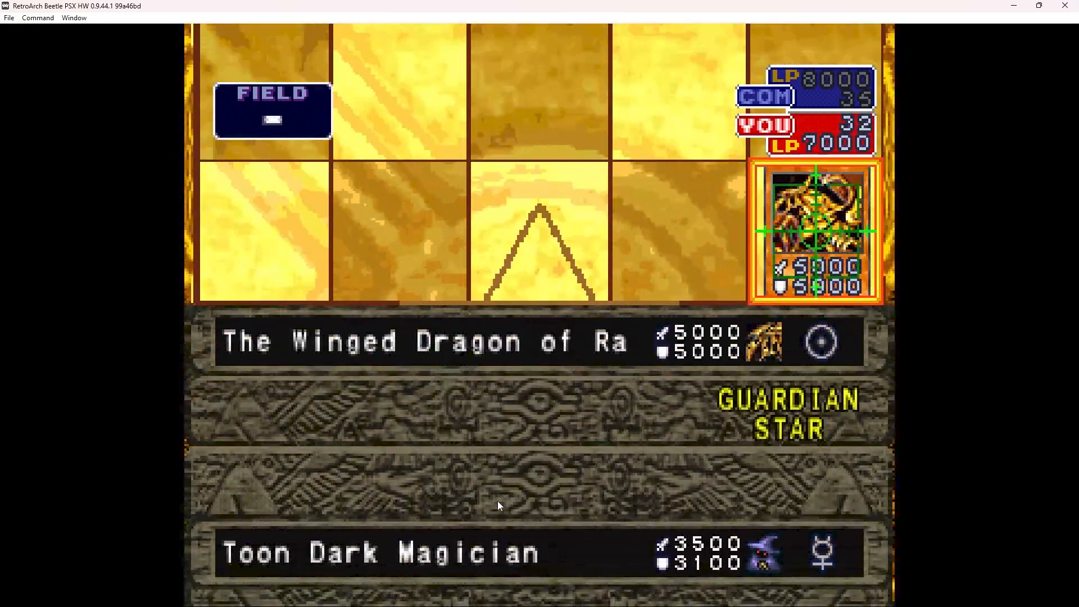
{"action": "key", "text": "z"}
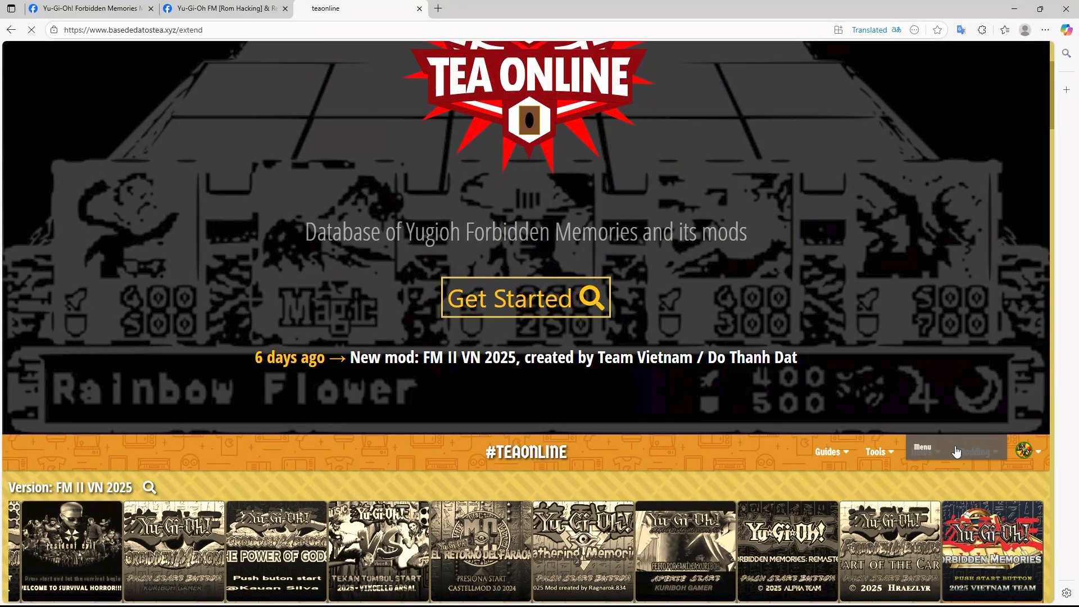
Switch to the TEA Online website, open its modding tools and browse the Images, Data and Mixins Tools categories.
{"action": "left_click", "coordinate": [956, 450]}
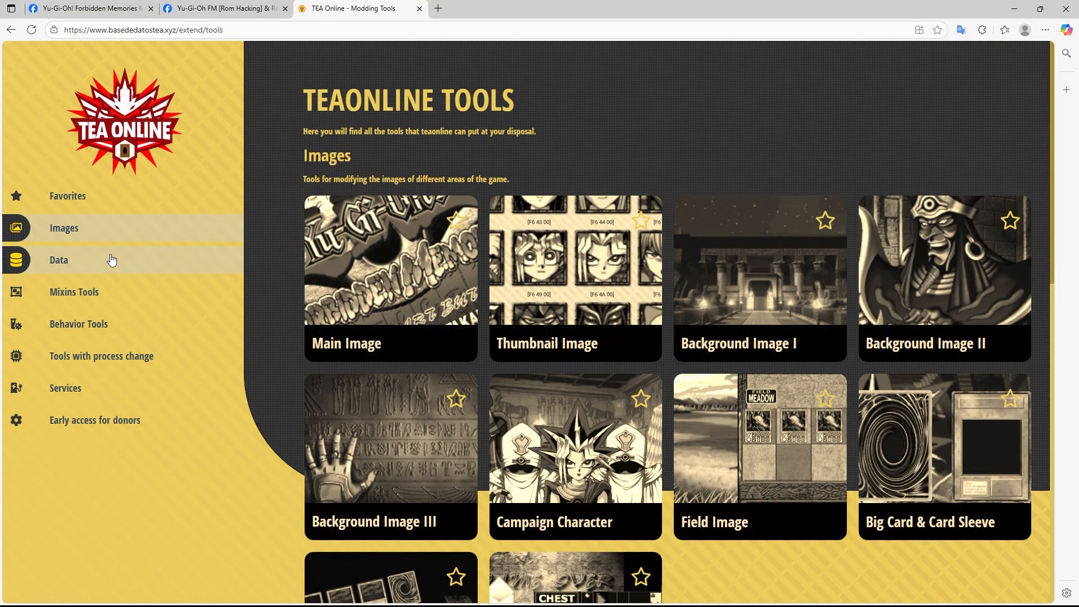
{"action": "left_click", "coordinate": [78, 260]}
{"action": "left_click", "coordinate": [84, 231]}
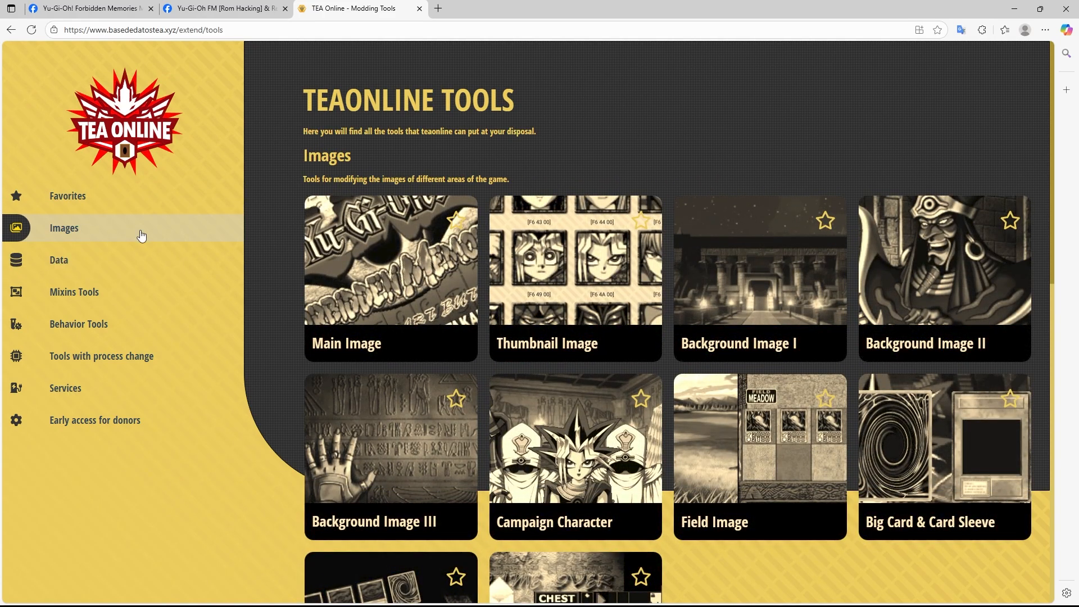
{"action": "left_click", "coordinate": [68, 261]}
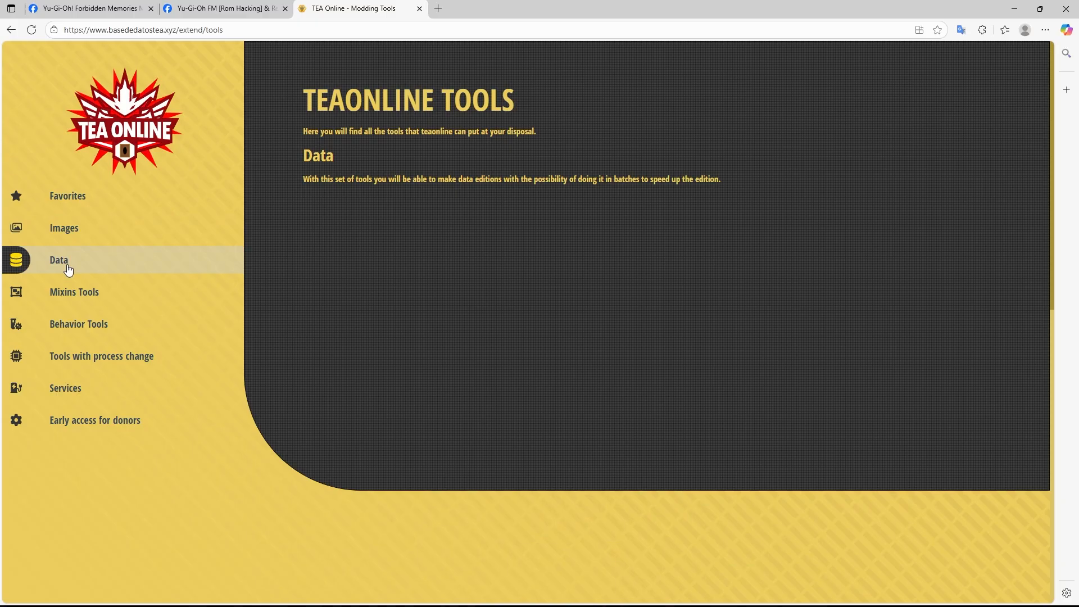
{"action": "left_click", "coordinate": [95, 293]}
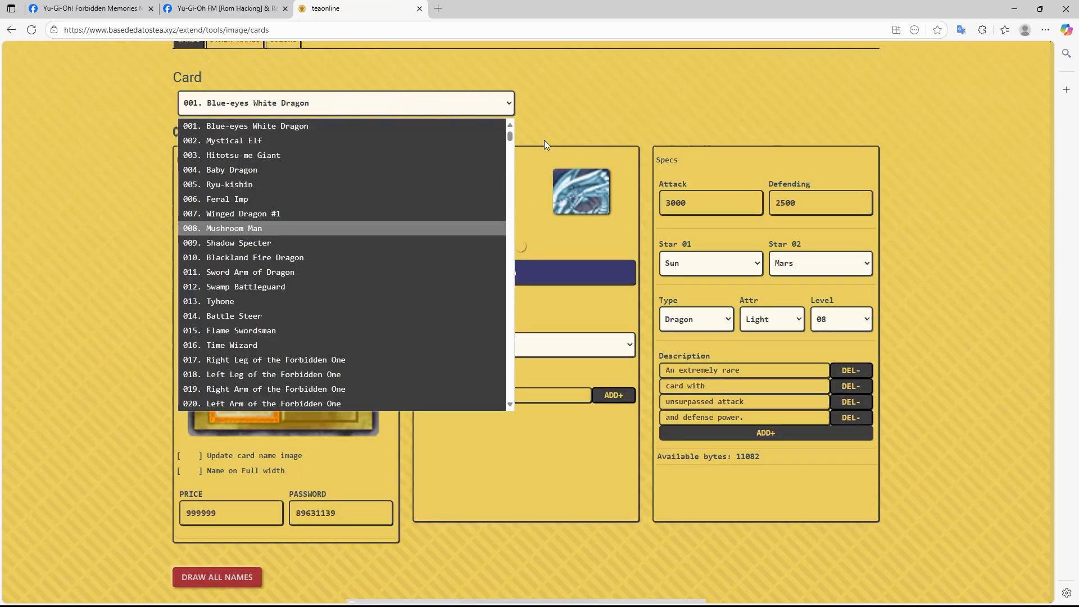
Load card 664, Eternal Draught, in the TEA Online card editor.
{"action": "left_click_drag", "start_coordinate": [510, 137], "coordinate": [490, 410]}
{"action": "scroll", "coordinate": [200, 301], "scroll_direction": "up", "scroll_amount": 7}
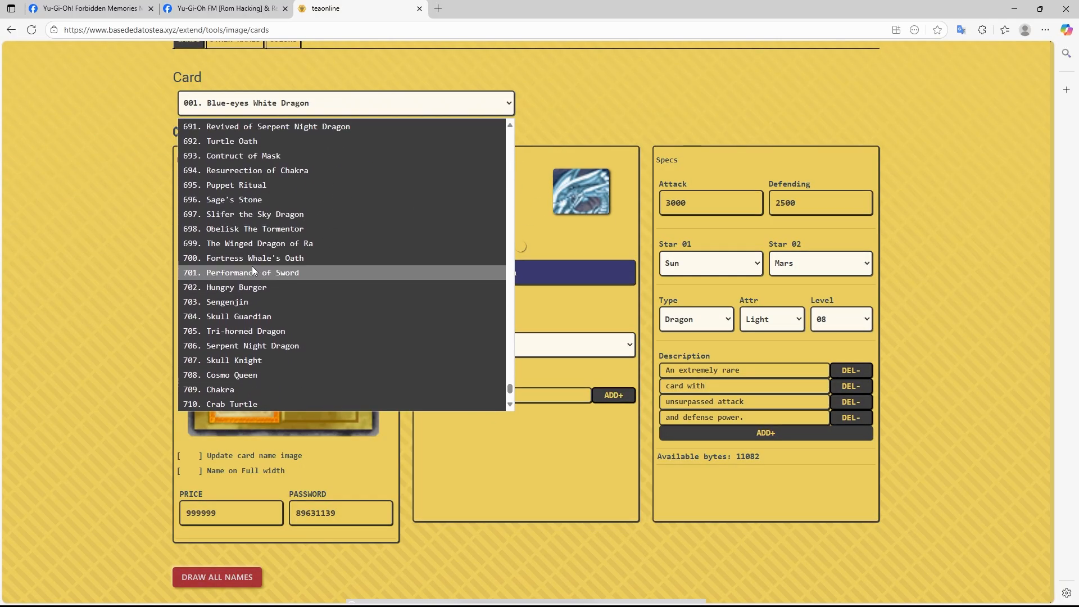
{"action": "scroll", "coordinate": [236, 242], "scroll_direction": "up", "scroll_amount": 10}
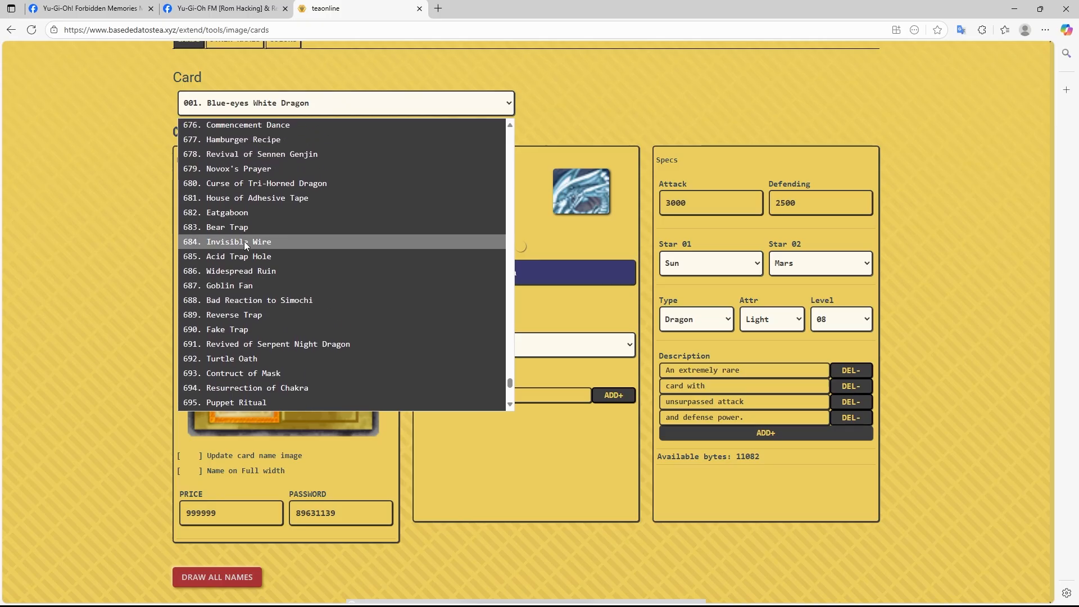
{"action": "left_click", "coordinate": [236, 343]}
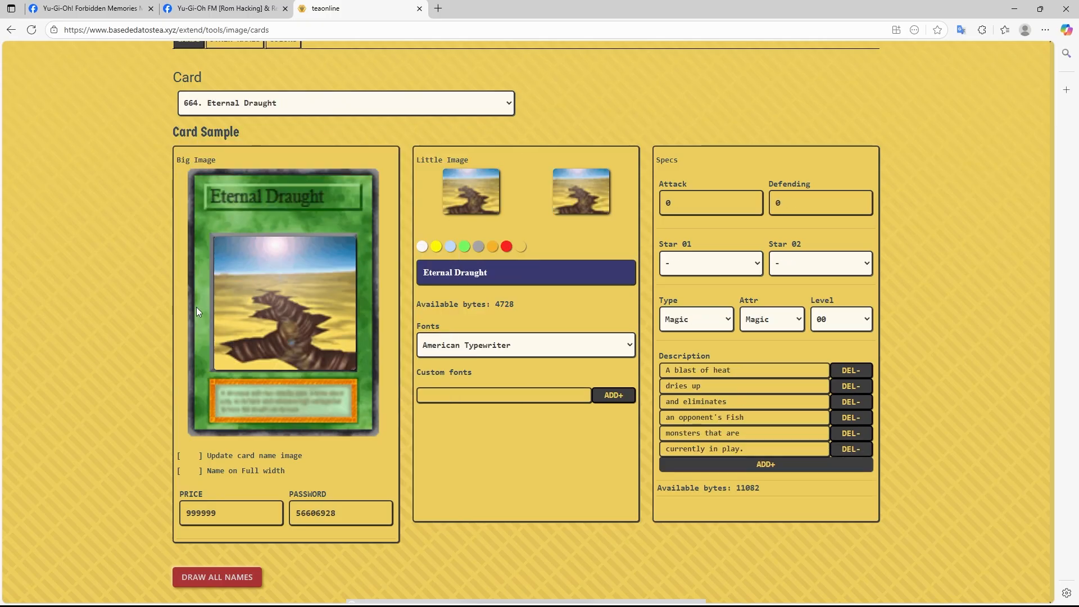
Rename card 664 to Pyramid of Light.
{"action": "triple_click", "coordinate": [418, 275]}
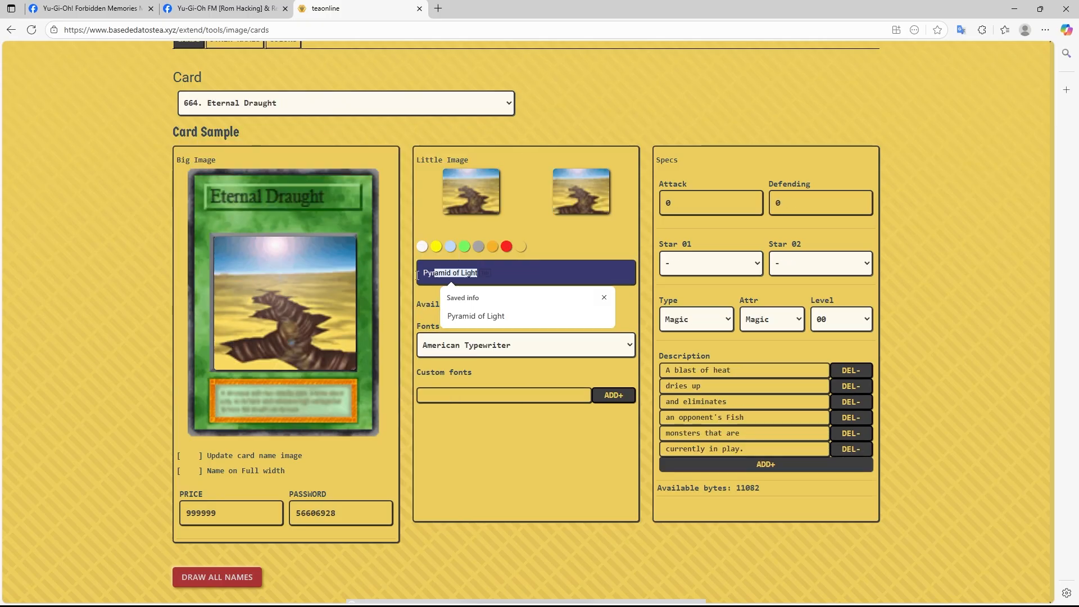
{"action": "type", "text": "Pyramid of Light"}
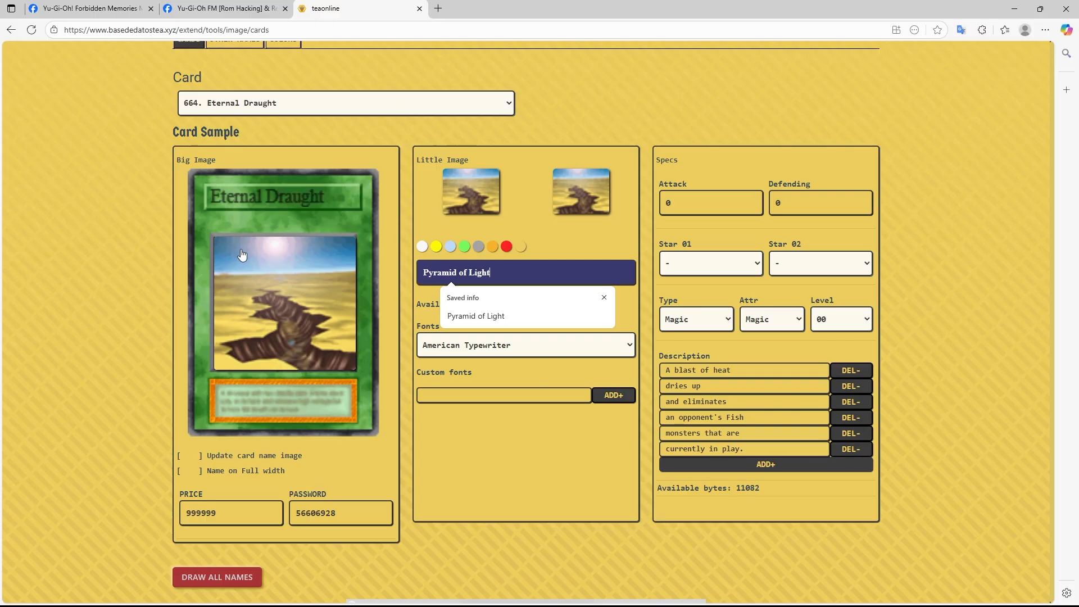
{"action": "left_click", "coordinate": [109, 297]}
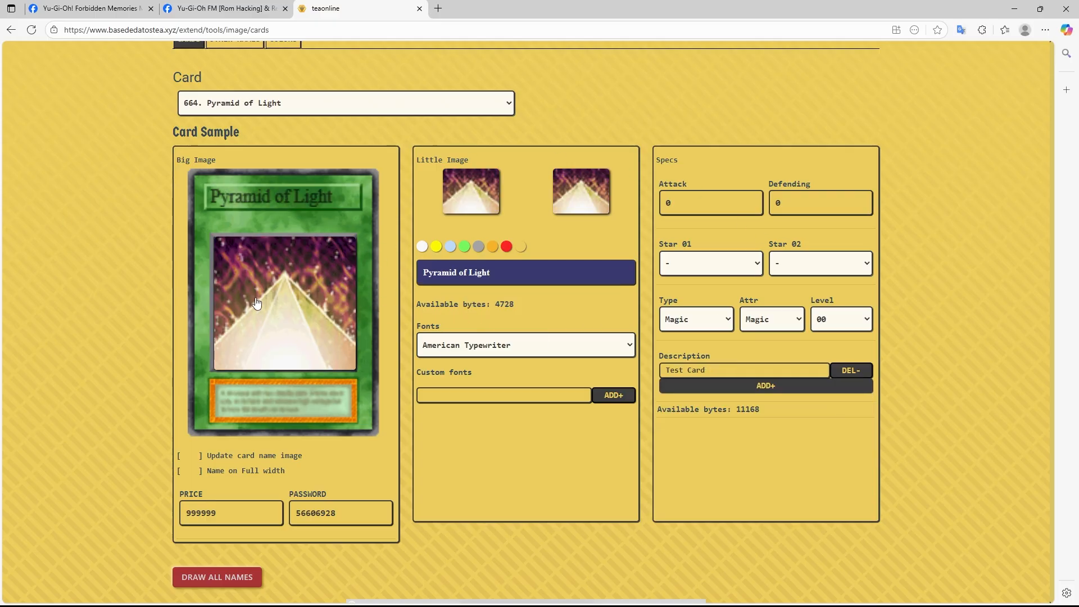
{"action": "scroll", "coordinate": [388, 366], "scroll_direction": "down", "scroll_amount": 12}
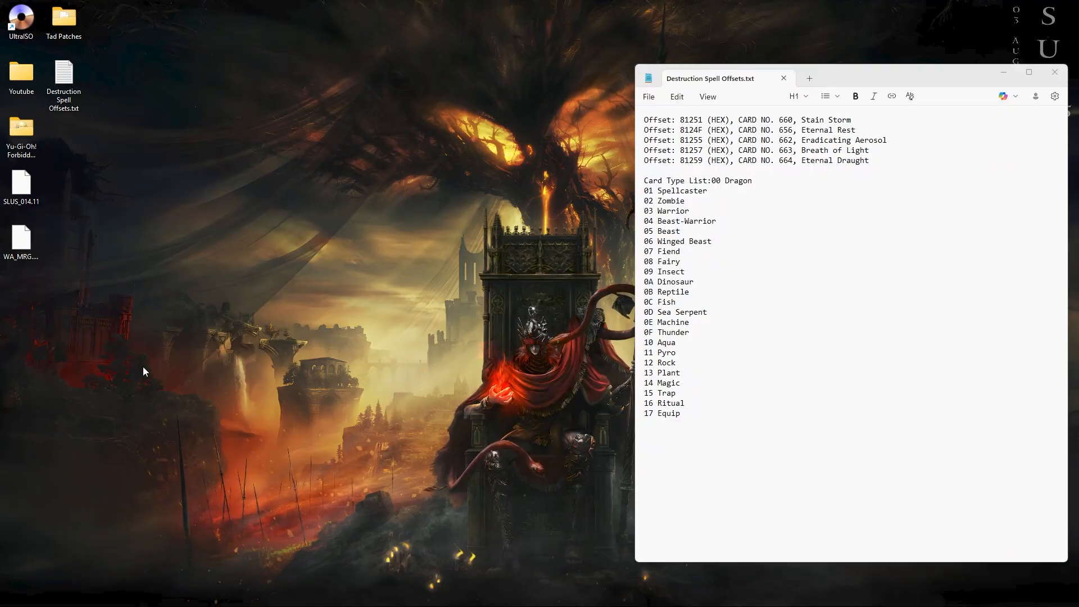
Launch the HxD hex editor and place its window beside the Destruction Spell Offsets notes.
{"action": "left_click_drag", "start_coordinate": [126, 349], "coordinate": [21, 190]}
{"action": "left_click", "coordinate": [195, 370]}
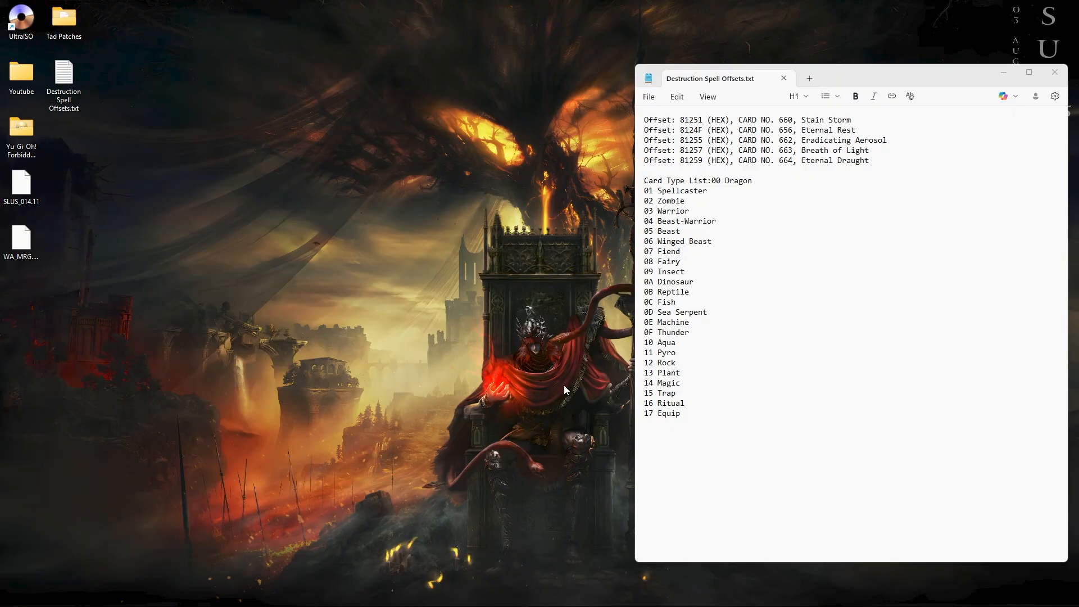
{"action": "mouse_move", "coordinate": [240, 604]}
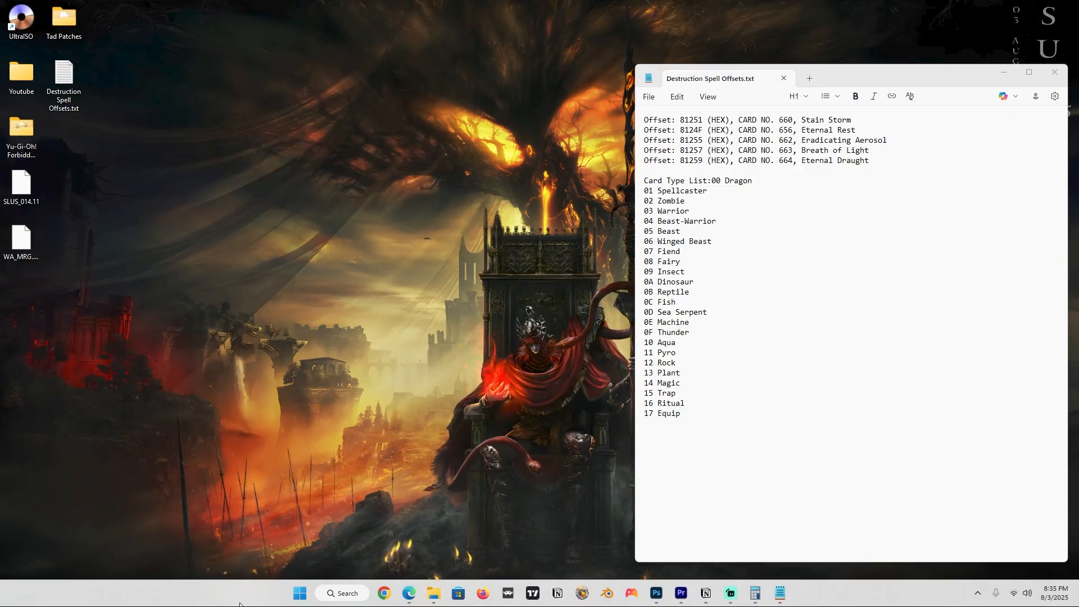
{"action": "left_click", "coordinate": [316, 600]}
{"action": "type", "text": "hxd"}
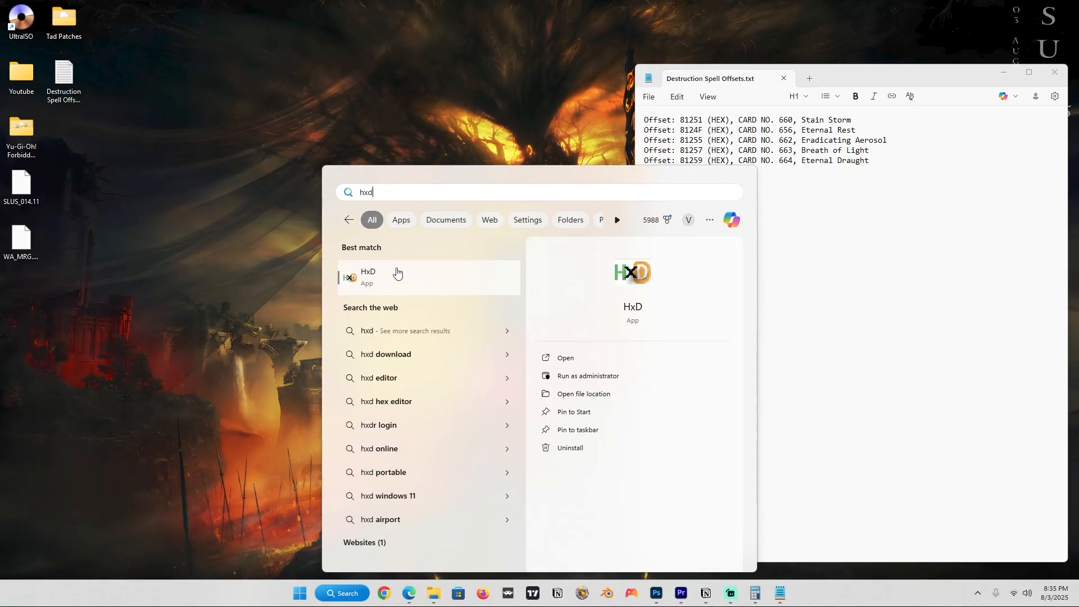
{"action": "key", "text": "Return"}
{"action": "left_click_drag", "start_coordinate": [312, 135], "coordinate": [254, 120]}
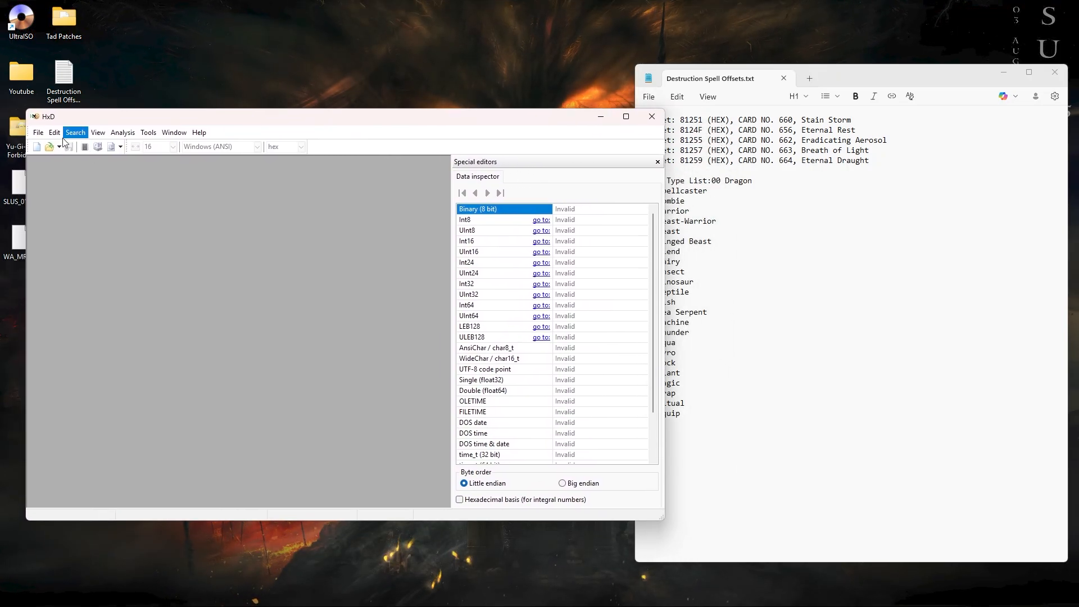
Open the SLUS_014.11 file from the Desktop in the hex editor.
{"action": "left_click", "coordinate": [38, 133]}
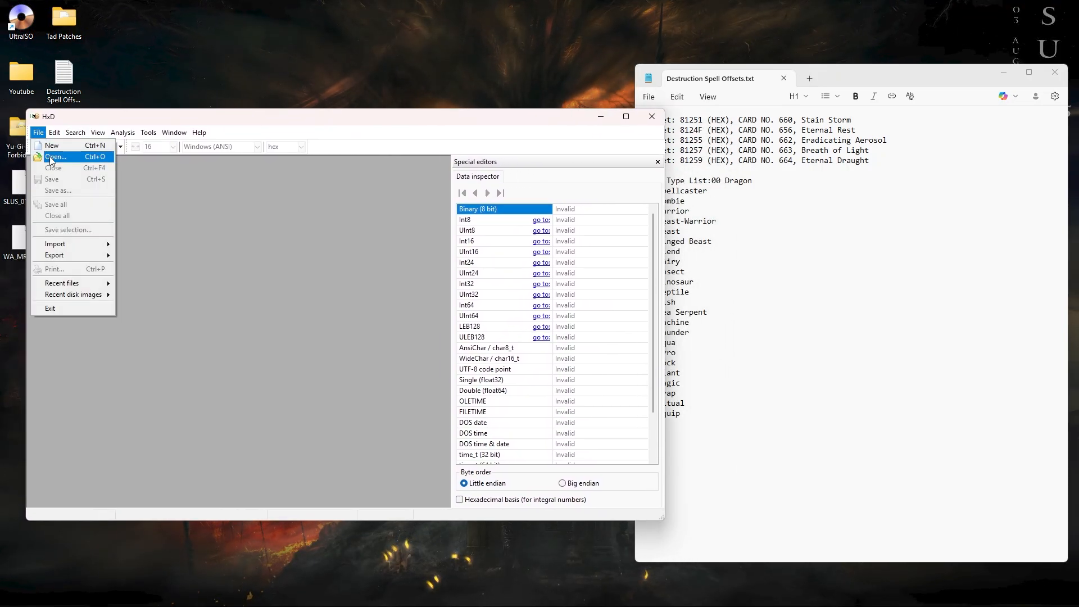
{"action": "left_click", "coordinate": [48, 154]}
{"action": "left_click", "coordinate": [68, 236]}
{"action": "scroll", "coordinate": [315, 303], "scroll_direction": "down", "scroll_amount": 3}
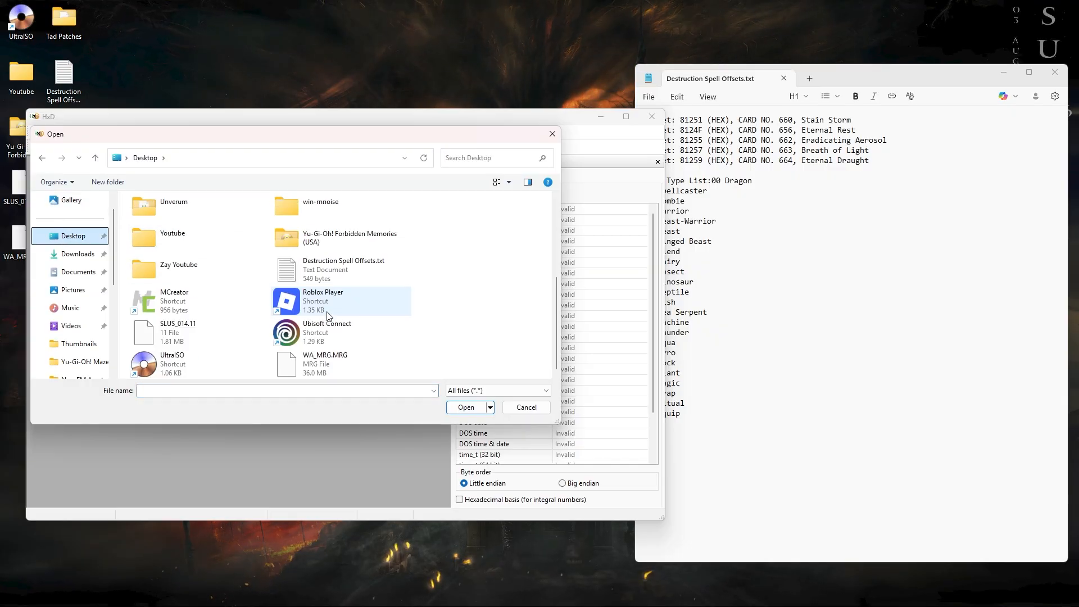
{"action": "left_click", "coordinate": [188, 336]}
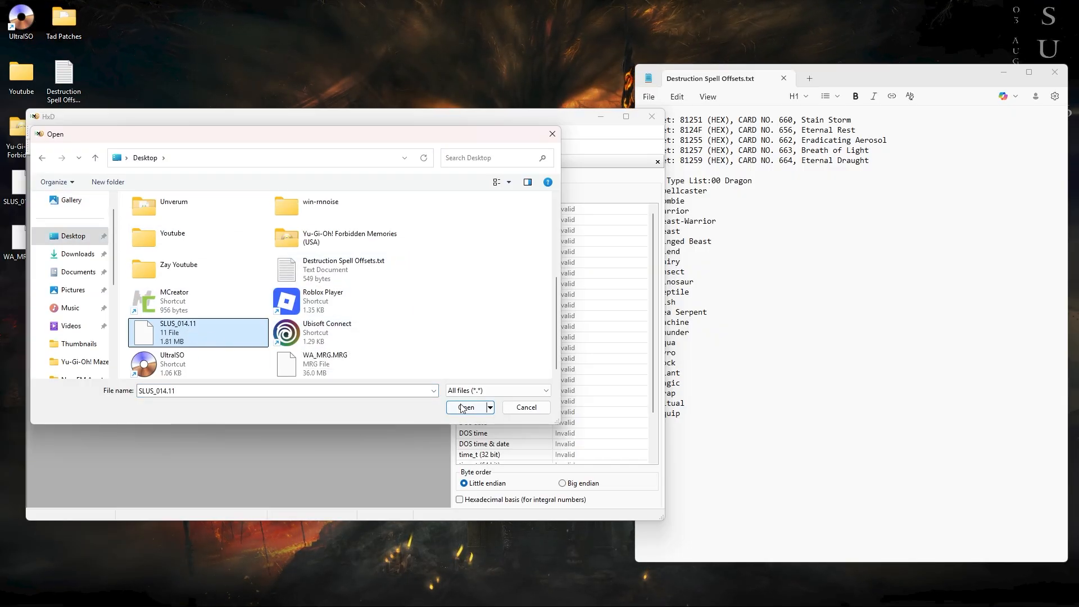
{"action": "left_click", "coordinate": [464, 406]}
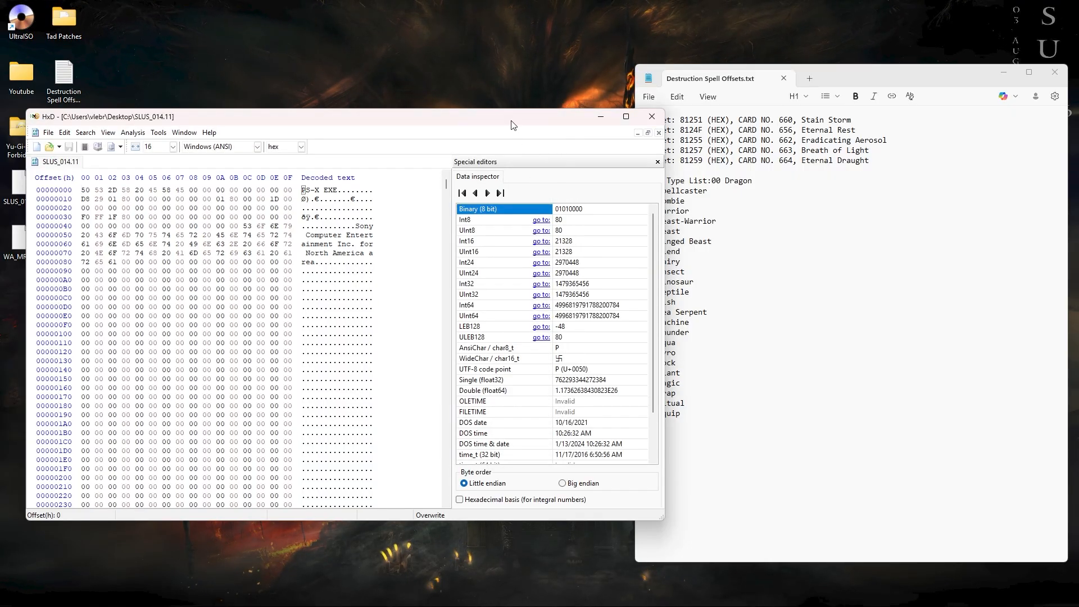
Arrange the hex editor and the Destruction Spell Offsets notes side by side with both fully readable.
{"action": "left_click_drag", "start_coordinate": [512, 121], "coordinate": [494, 95]}
{"action": "left_click_drag", "start_coordinate": [896, 70], "coordinate": [906, 62]}
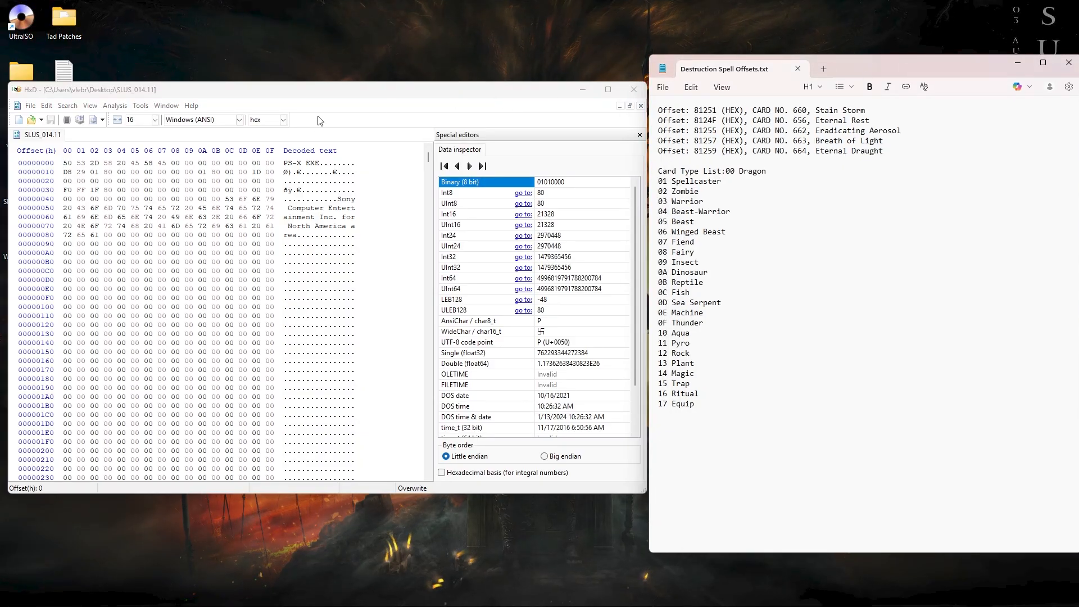
{"action": "left_click_drag", "start_coordinate": [319, 86], "coordinate": [327, 83]}
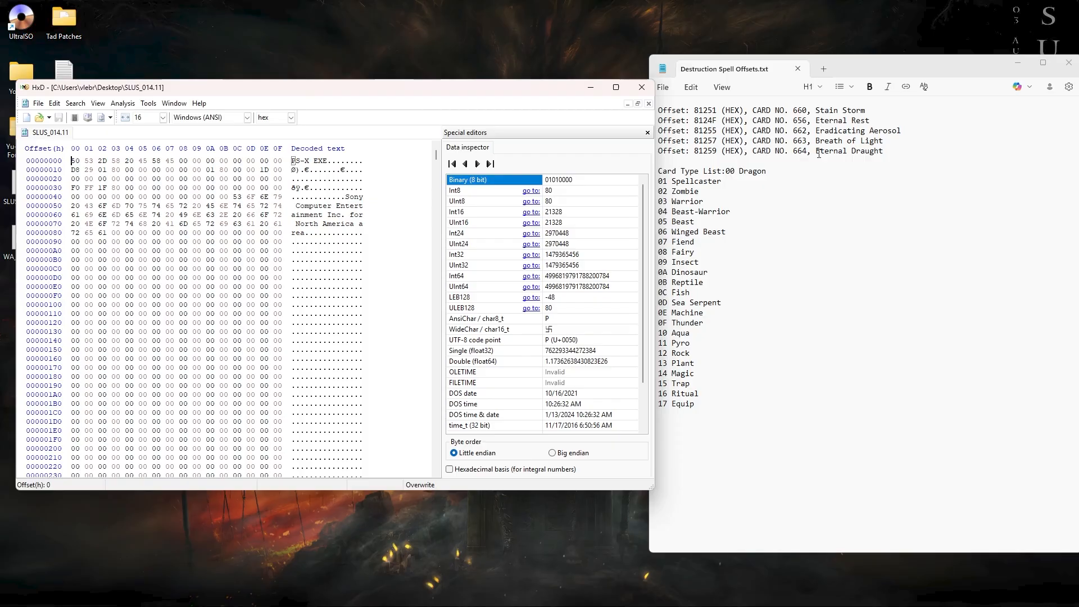
Take the Eternal Draught offset from the notes and go to hex offset 81259 in SLUS_014.11.
{"action": "left_click", "coordinate": [783, 168]}
{"action": "key", "text": "Down"}
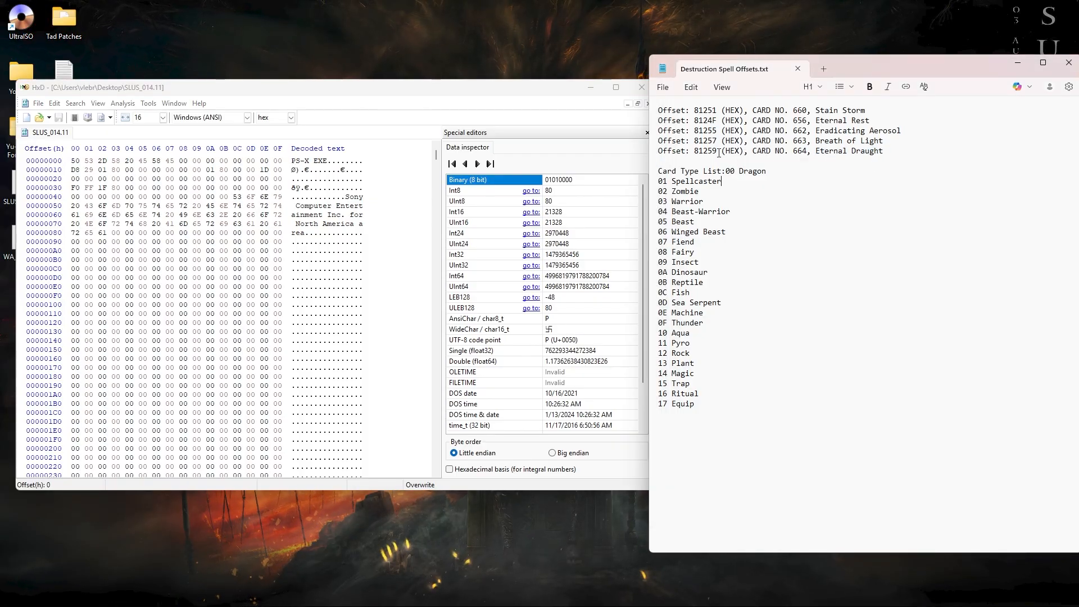
{"action": "left_click", "coordinate": [211, 268]}
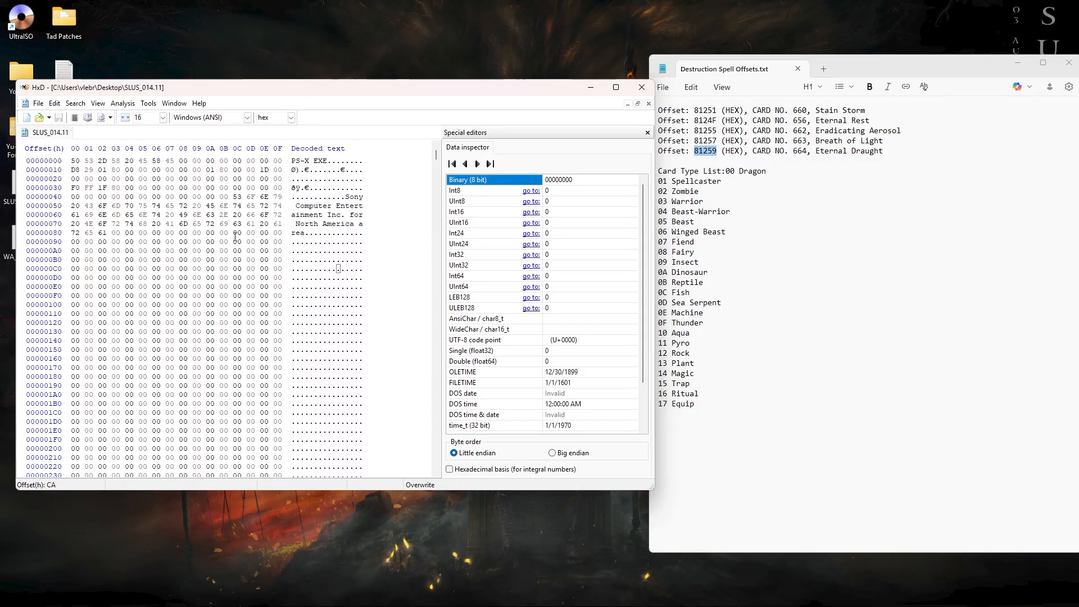
{"action": "key", "text": "ctrl+g"}
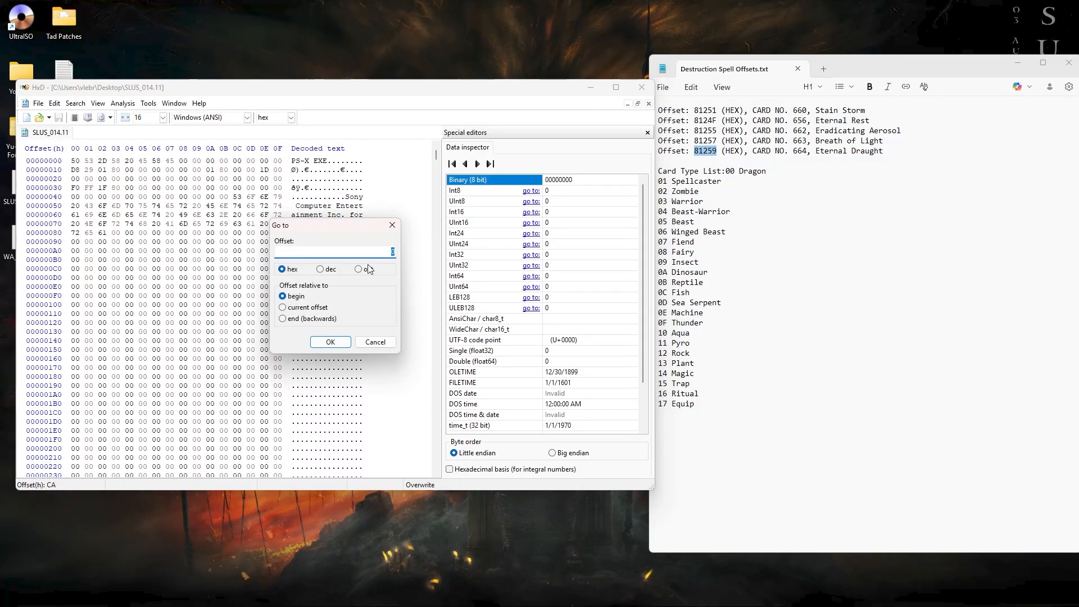
{"action": "left_click", "coordinate": [329, 341]}
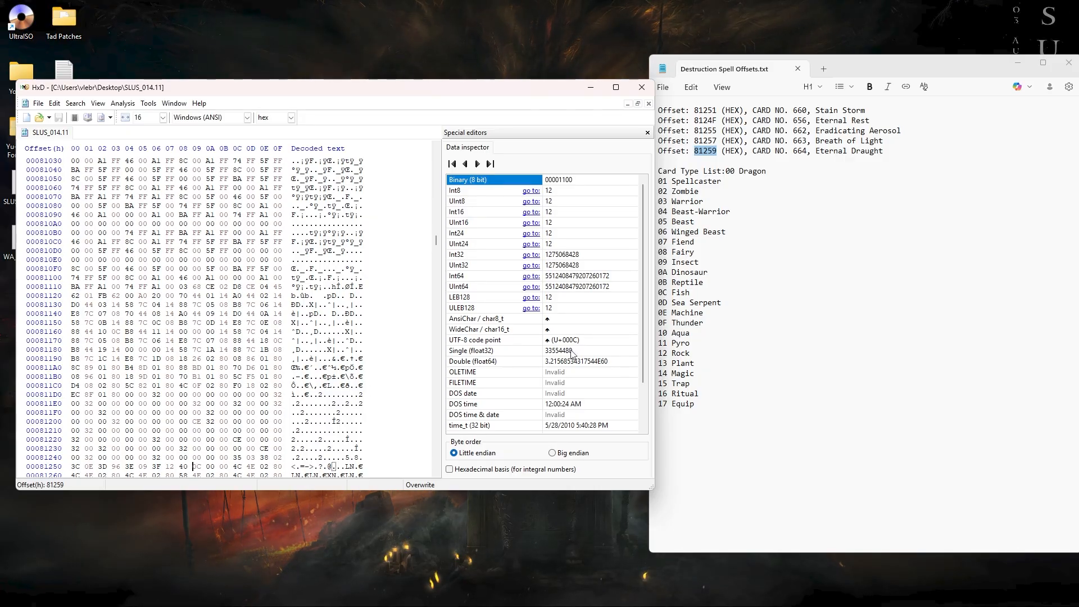
Look up the Sea Serpent code in the card type list and set the byte at offset 81259 to 0D.
{"action": "double_click", "coordinate": [666, 292]}
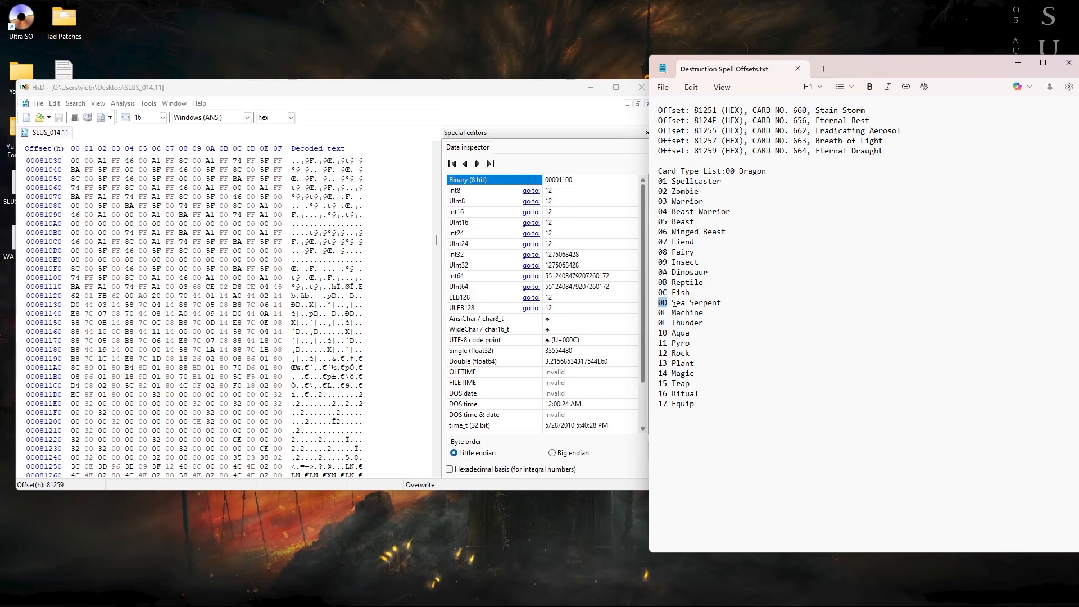
{"action": "left_click_drag", "start_coordinate": [673, 302], "coordinate": [714, 306]}
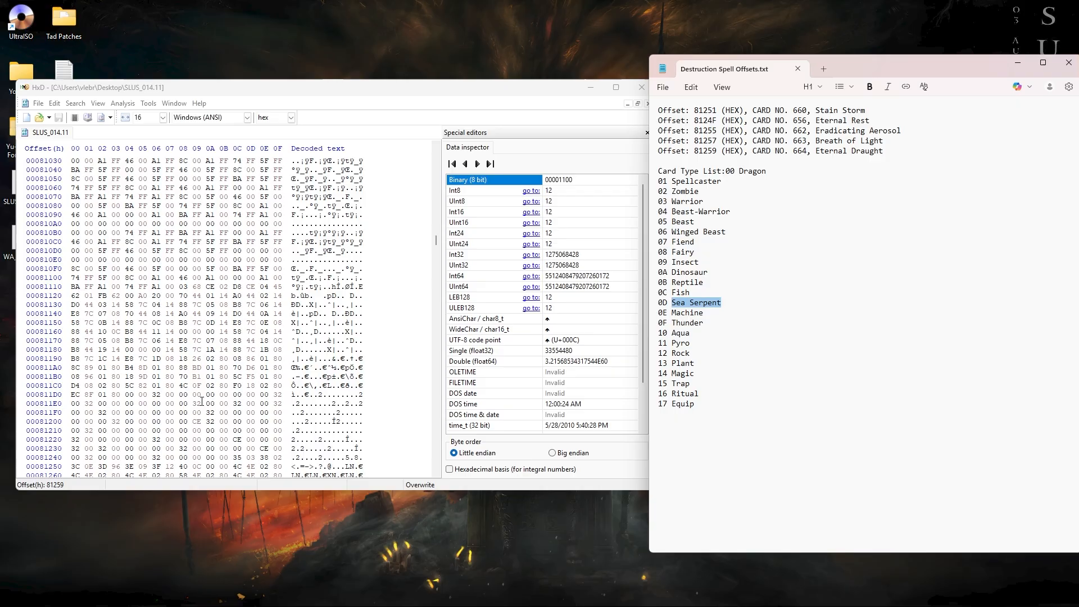
{"action": "left_click", "coordinate": [197, 467]}
{"action": "left_click", "coordinate": [199, 467]}
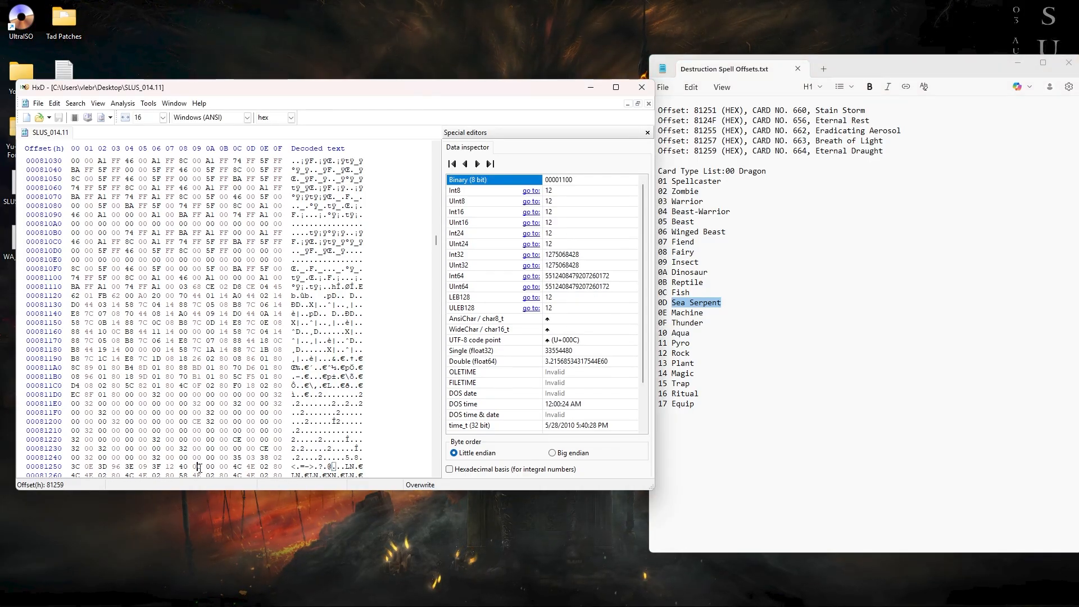
{"action": "type", "text": "D"}
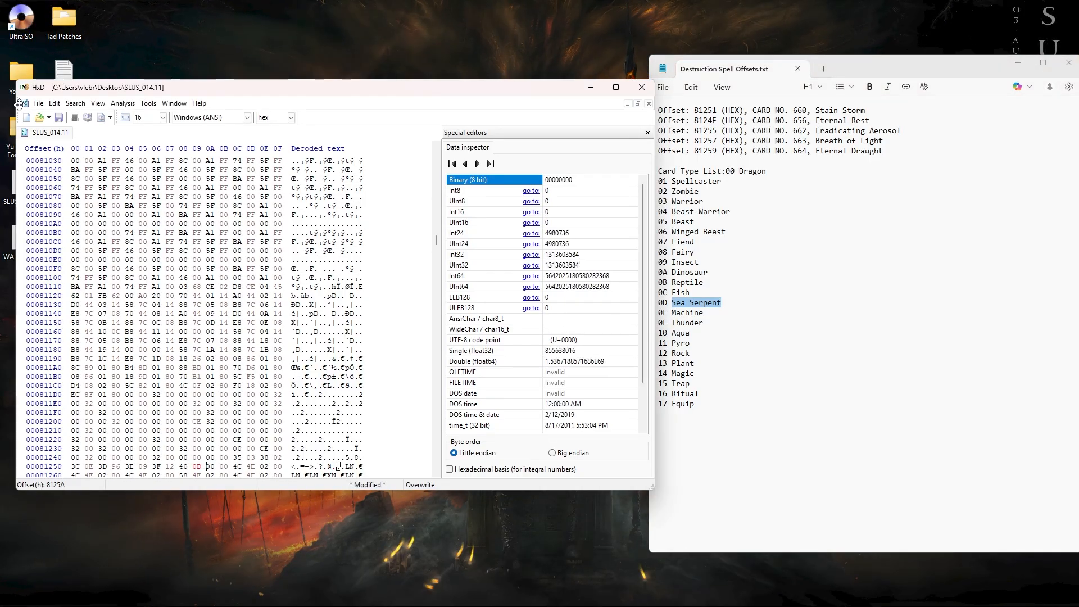
Save the modified SLUS_014.11 file and minimise the hex editor.
{"action": "left_click", "coordinate": [39, 104]}
{"action": "left_click", "coordinate": [51, 150]}
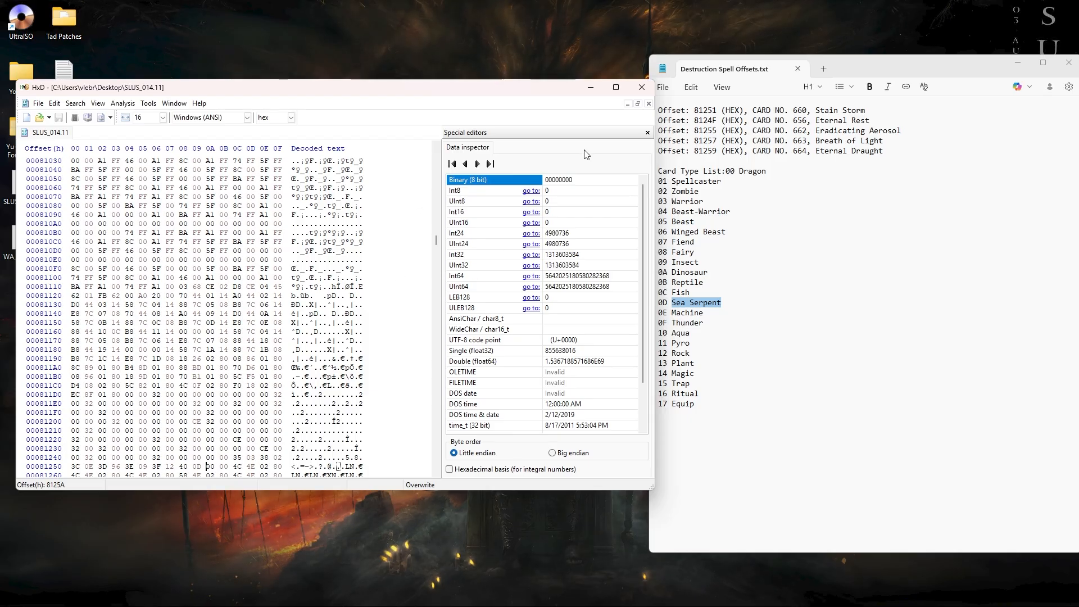
{"action": "left_click", "coordinate": [588, 90]}
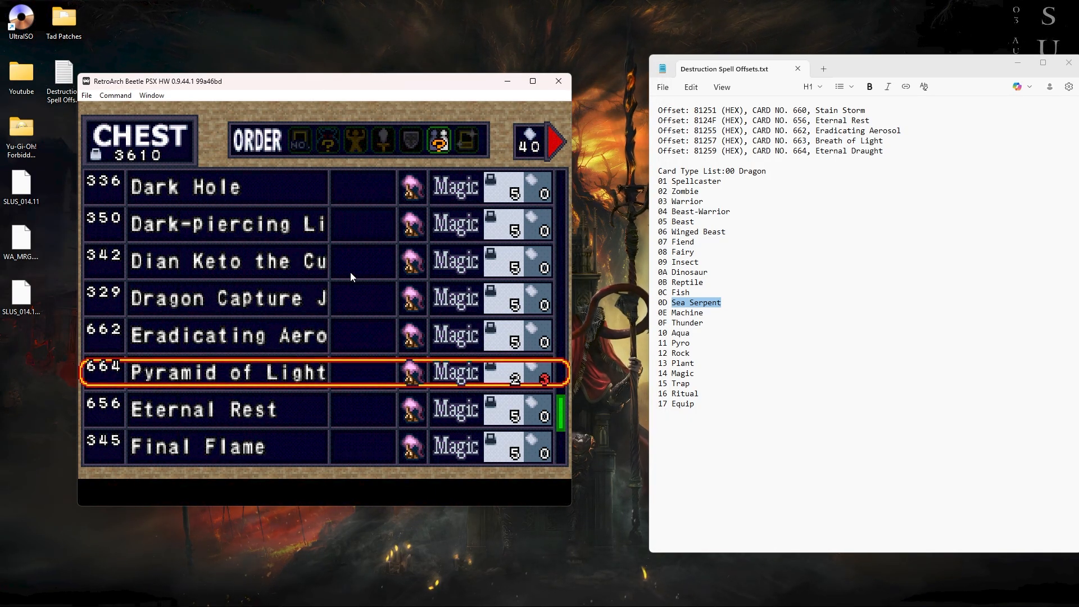
Switch from the chest to the deck list in the game and examine the deck's cards.
{"action": "key", "text": "Right"}
{"action": "key", "text": "Down"}
{"action": "key", "text": "Down"}
{"action": "key", "text": "Down"}
{"action": "key", "text": "Down"}
{"action": "key", "text": "Down"}
{"action": "key", "text": "Down"}
{"action": "key", "text": "Down"}
{"action": "key", "text": "Down"}
{"action": "key", "text": "Down"}
{"action": "key", "text": "Down"}
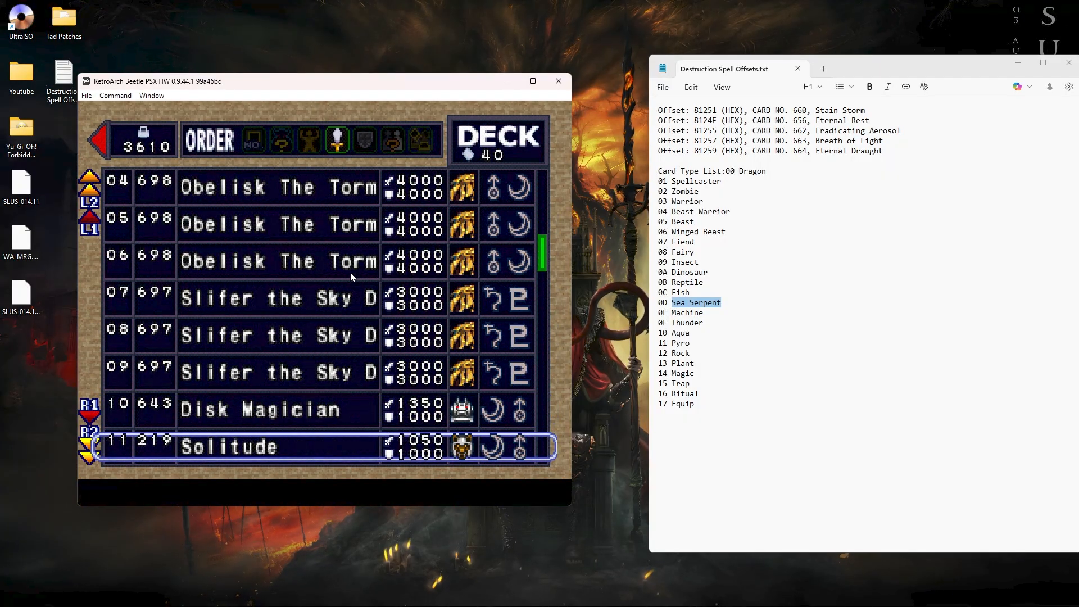
{"action": "key", "text": "Up"}
{"action": "key", "text": "Up"}
{"action": "key", "text": "Up"}
{"action": "key", "text": "Up"}
{"action": "key", "text": "Up"}
{"action": "key", "text": "Up"}
{"action": "key", "text": "Up"}
{"action": "key", "text": "Up"}
{"action": "key", "text": "Up"}
{"action": "key", "text": "Up"}
{"action": "key", "text": "w"}
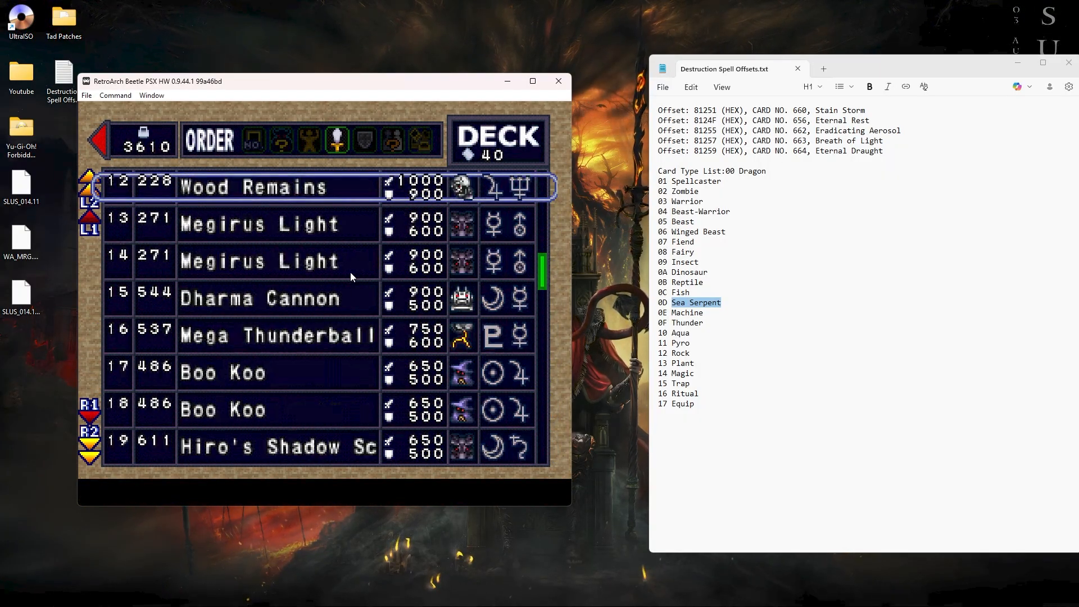
{"action": "key", "text": "q"}
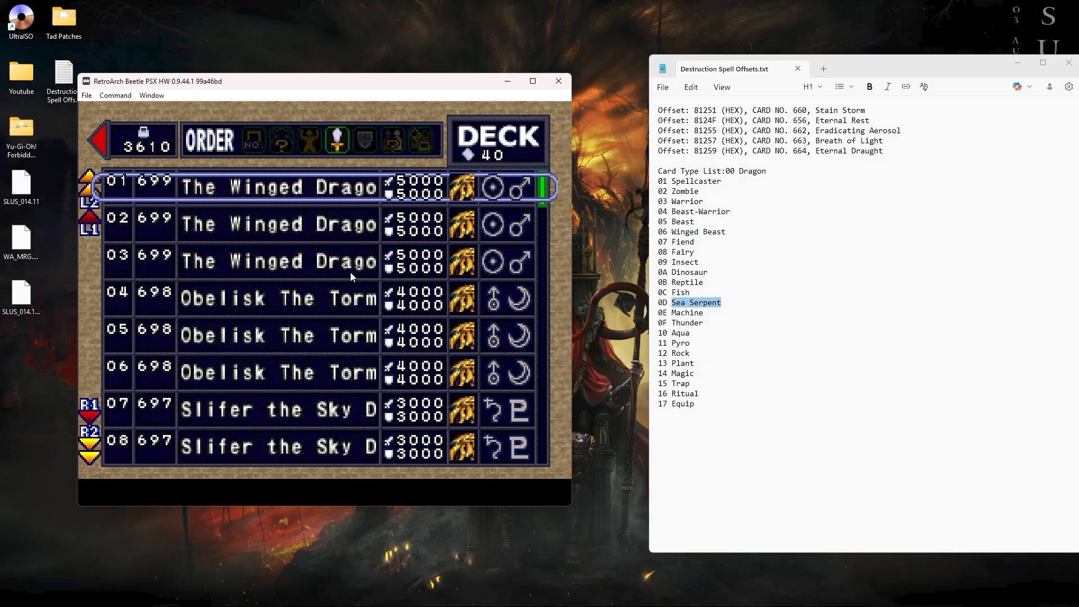
Look through the first entries of the deck list, from The Winged Dragon down to Slifer the Sky Dragon.
{"action": "key", "text": "Down"}
{"action": "key", "text": "Down"}
{"action": "key", "text": "Down"}
{"action": "key", "text": "Down"}
{"action": "key", "text": "Up"}
{"action": "key", "text": "Up"}
{"action": "key", "text": "Up"}
{"action": "key", "text": "Up"}
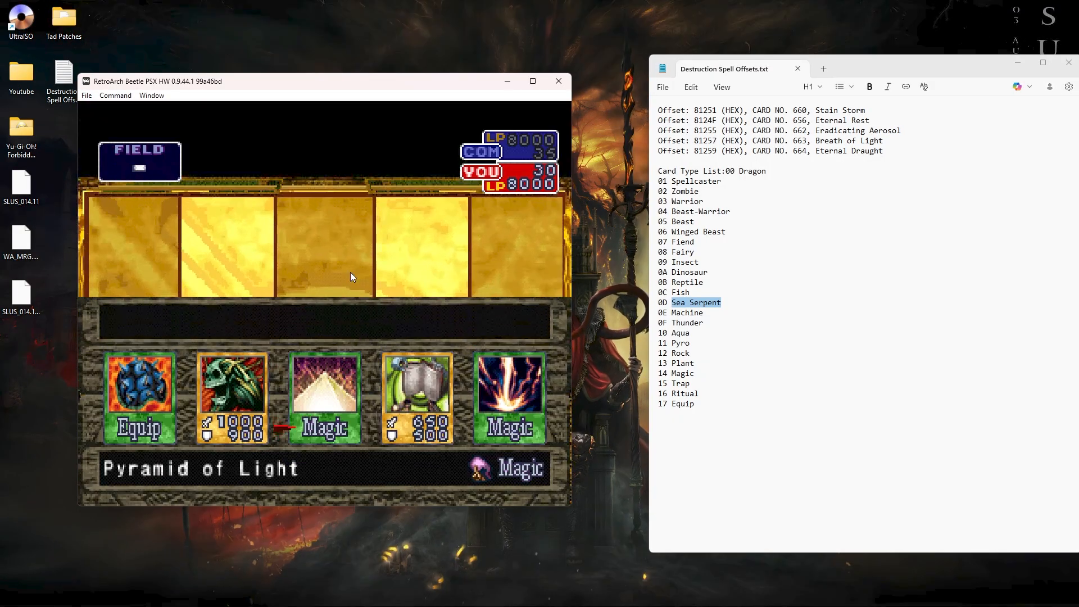
Check the opponent's side of the duel field and inspect its face-down card.
{"action": "key", "text": "Up"}
{"action": "key", "text": "Up"}
{"action": "key", "text": "Right"}
{"action": "key", "text": "Right"}
{"action": "key", "text": "Right"}
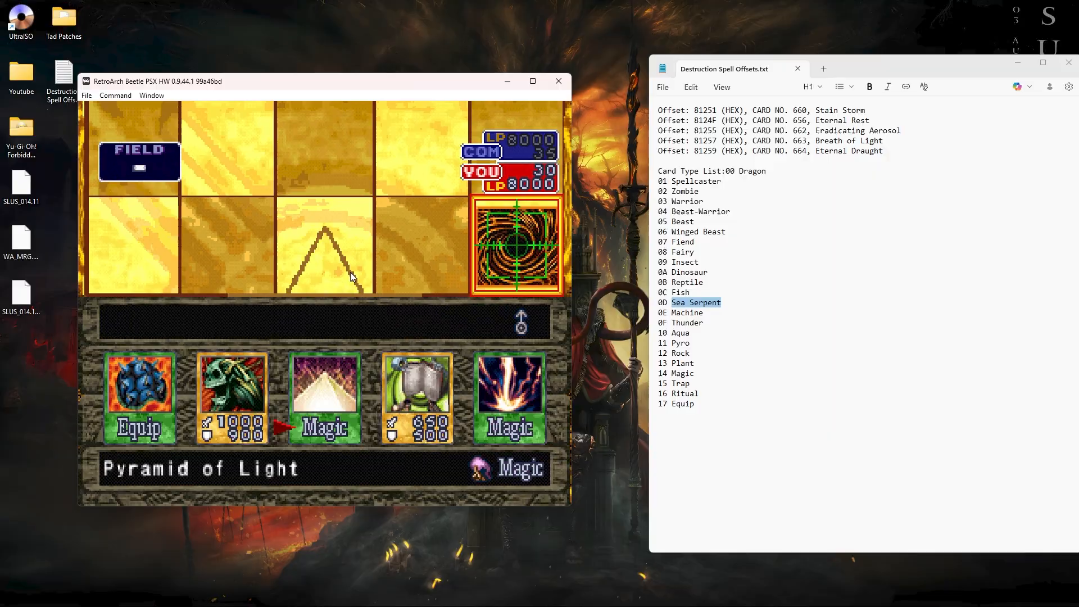
Play Boo Koo face-down from the hand and turn on fast-forward for the duel.
{"action": "key", "text": "x"}
{"action": "key", "text": "Right"}
{"action": "key", "text": "z"}
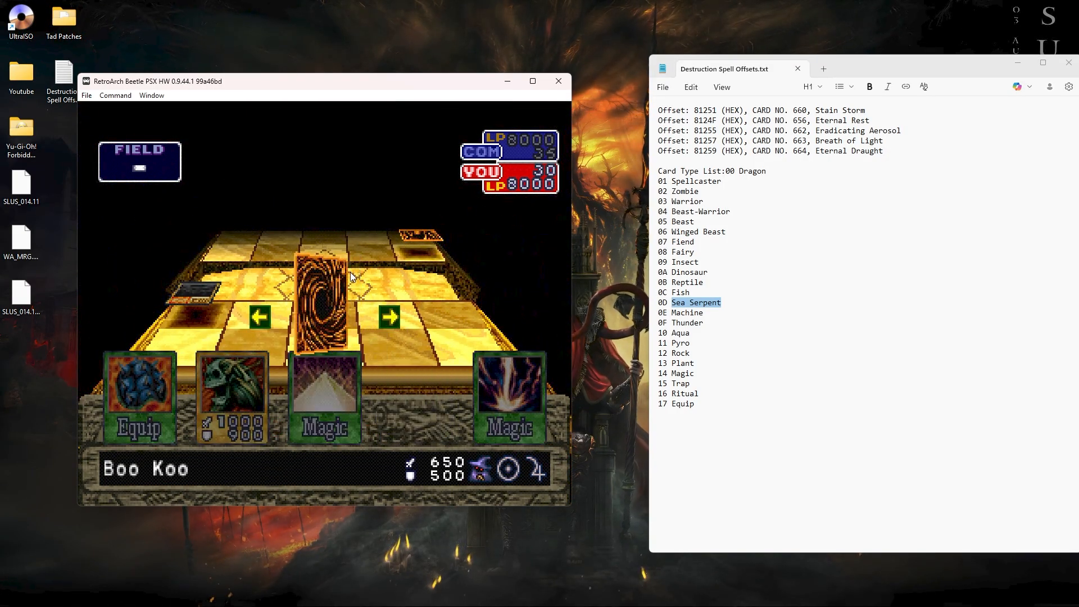
{"action": "key", "text": "x"}
{"action": "key", "text": "z"}
{"action": "key", "text": "z"}
{"action": "key", "text": "space"}
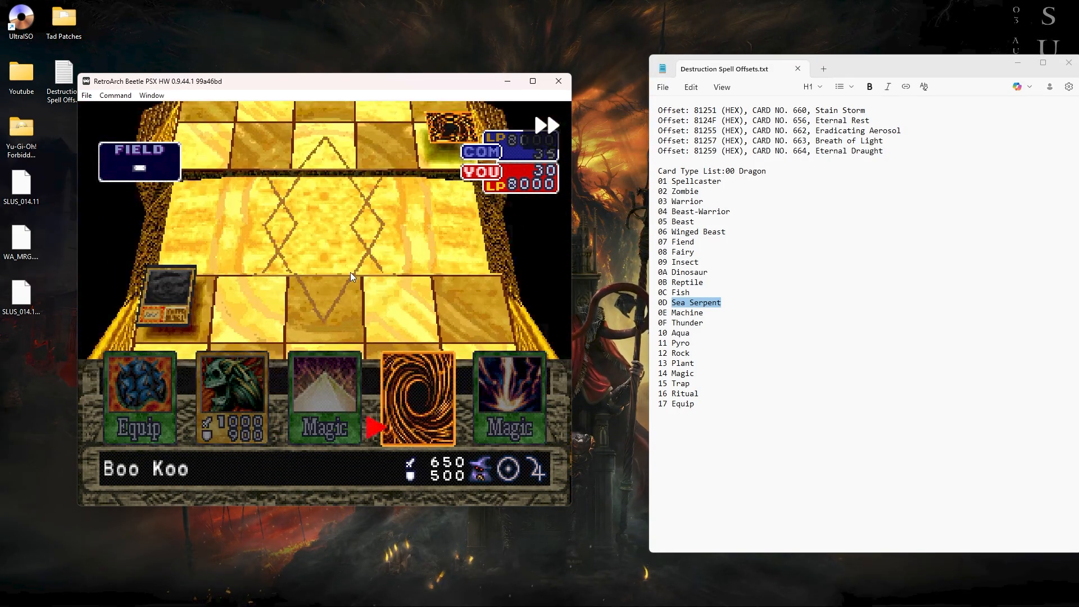
Place Boo Koo, play through to the next own turn at fast speed, and return to normal speed.
{"action": "key", "text": "z"}
{"action": "key", "text": "z"}
{"action": "key", "text": "z"}
{"action": "key", "text": "Right"}
{"action": "key", "text": "Right"}
{"action": "key", "text": "Right"}
{"action": "key", "text": "Right"}
{"action": "key", "text": "z"}
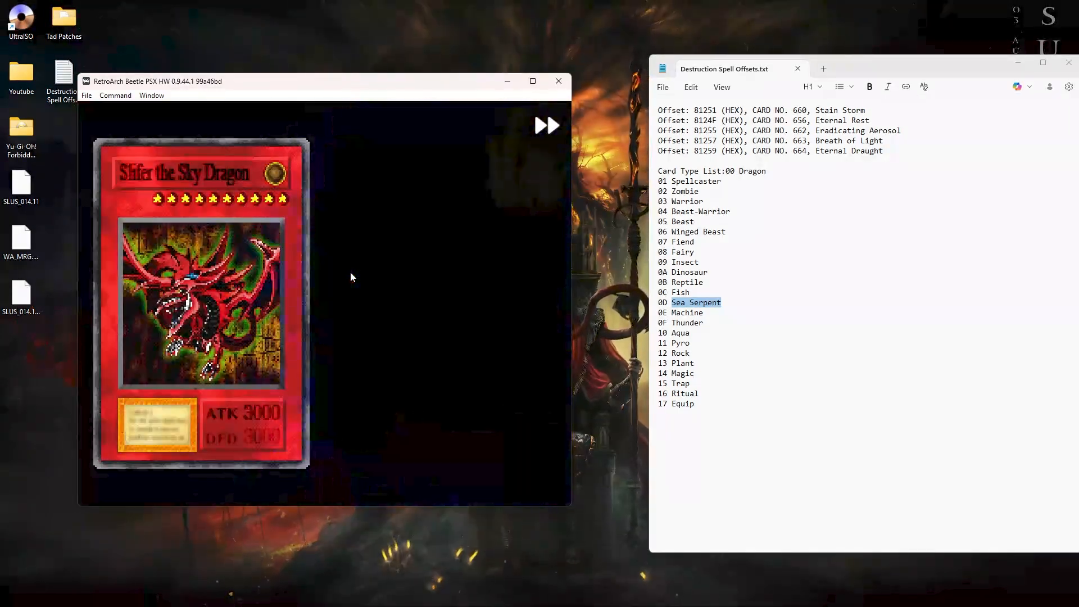
{"action": "key", "text": "space"}
View the details of Pyramid of Light in the hand, then play the card face-up.
{"action": "key", "text": "Right"}
{"action": "key", "text": "Right"}
{"action": "key", "text": "a"}
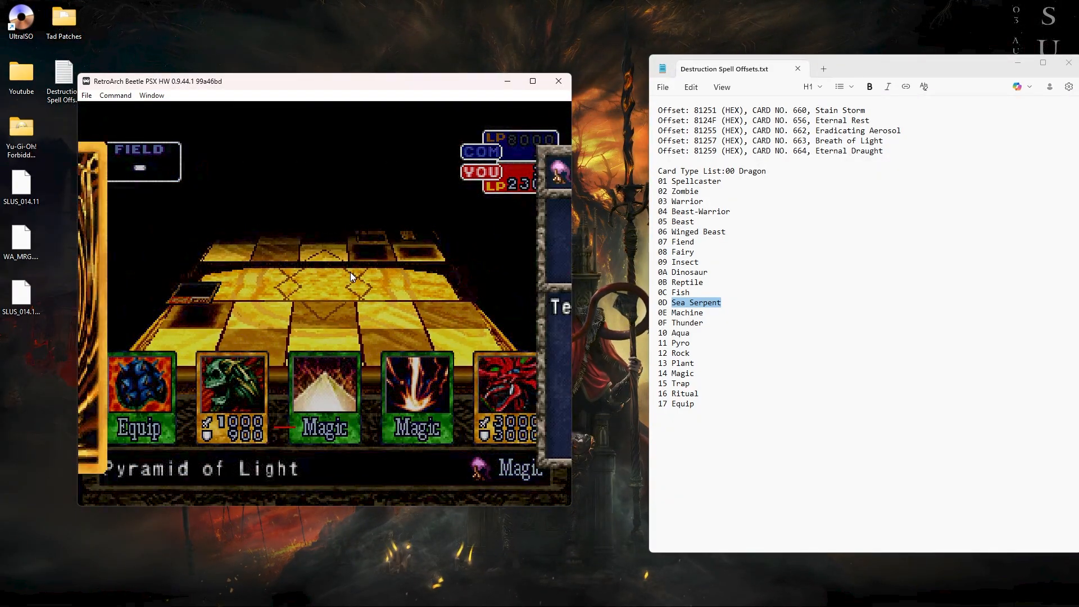
{"action": "key", "text": "x"}
{"action": "key", "text": "z"}
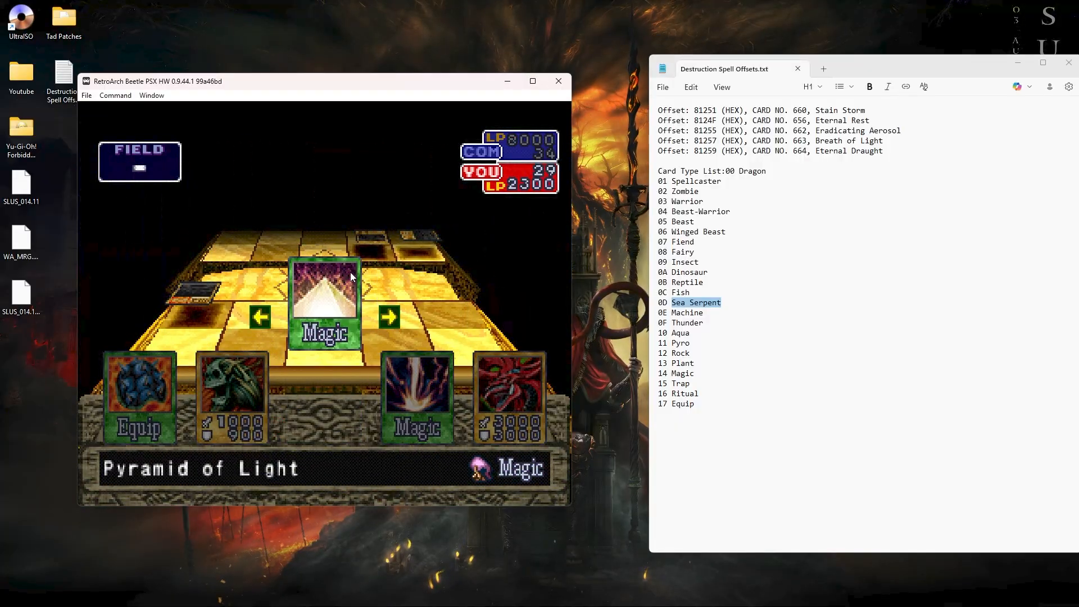
{"action": "key", "text": "z"}
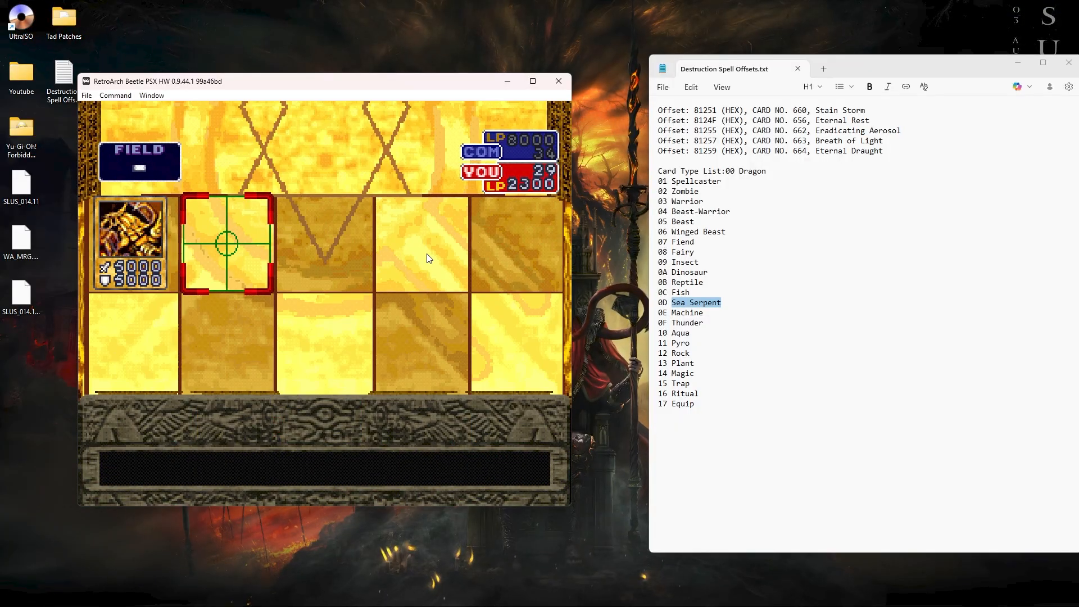
Examine both sides of the duel field to check the effect of Pyramid of Light.
{"action": "key", "text": "Right"}
{"action": "key", "text": "Up"}
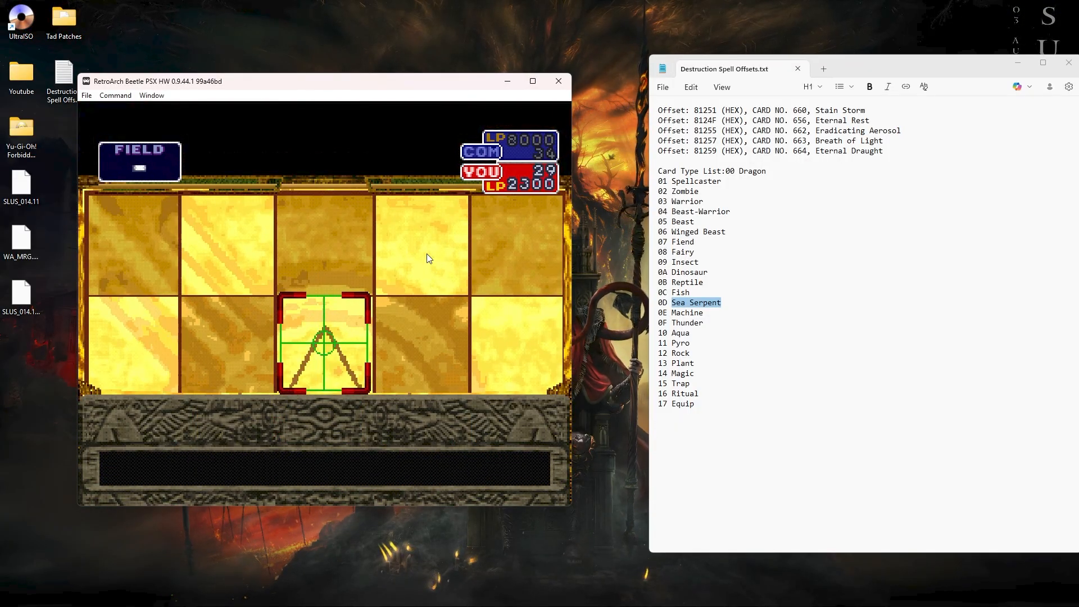
{"action": "key", "text": "Down"}
{"action": "key", "text": "Left"}
{"action": "key", "text": "Left"}
{"action": "key", "text": "Right"}
{"action": "key", "text": "Right"}
{"action": "key", "text": "Right"}
{"action": "key", "text": "Up"}
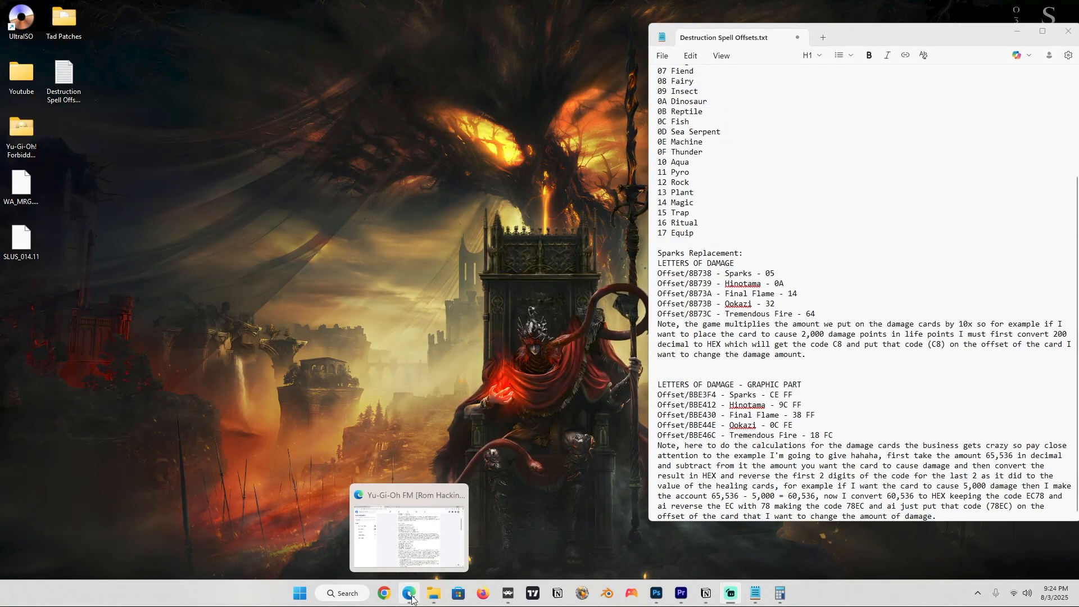
Switch to the browser and bring up the card data in the teaonline card editor.
{"action": "left_click", "coordinate": [412, 597]}
{"action": "left_click", "coordinate": [314, 7]}
{"action": "scroll", "coordinate": [486, 250], "scroll_direction": "up", "scroll_amount": 13}
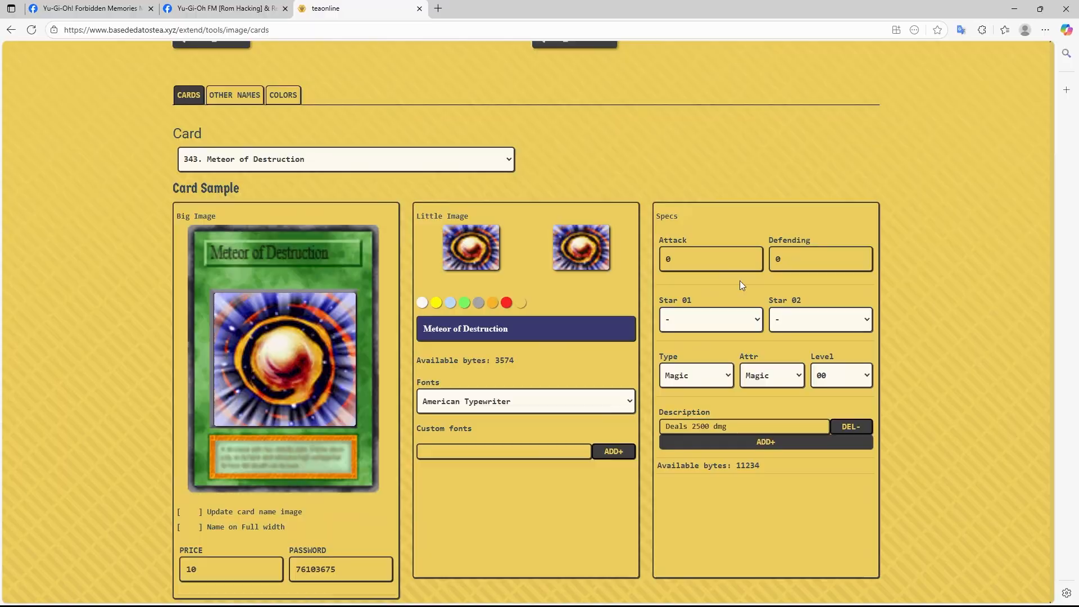
{"action": "scroll", "coordinate": [497, 268], "scroll_direction": "up", "scroll_amount": 4}
{"action": "scroll", "coordinate": [270, 308], "scroll_direction": "down", "scroll_amount": 4}
View card 347 Tremendous Fire and go back through the direct-damage cards to 343 Meteor of Destruction.
{"action": "left_click", "coordinate": [316, 165]}
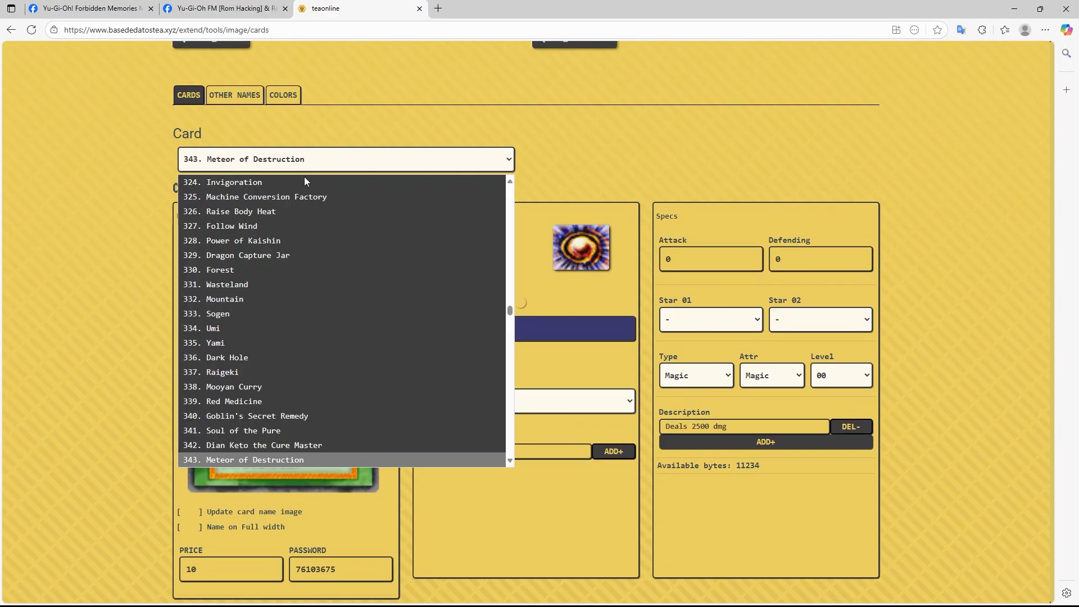
{"action": "scroll", "coordinate": [225, 428], "scroll_direction": "down", "scroll_amount": 3}
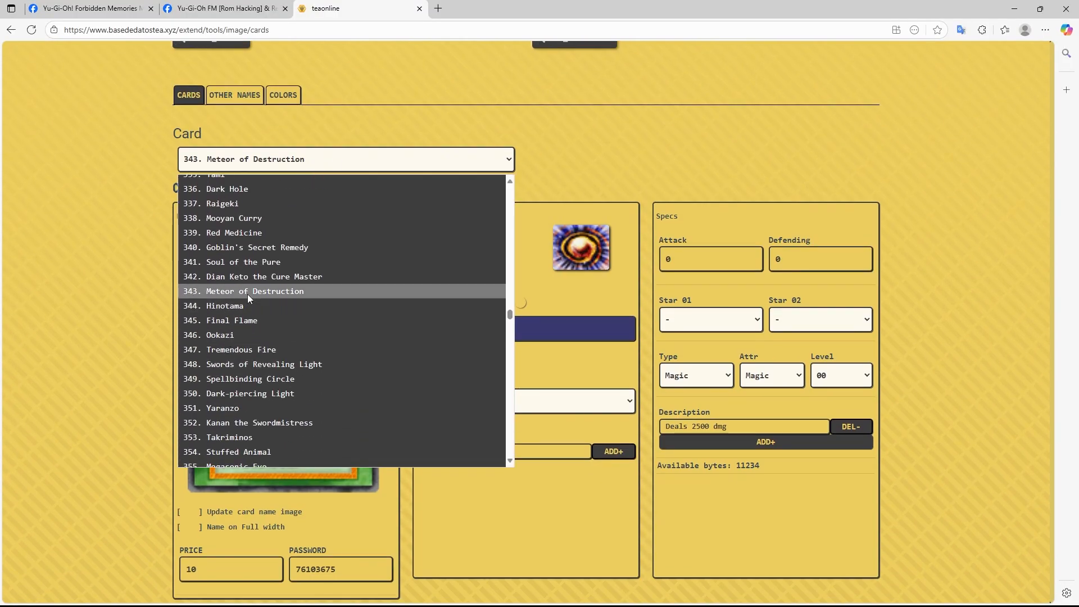
{"action": "left_click", "coordinate": [246, 351]}
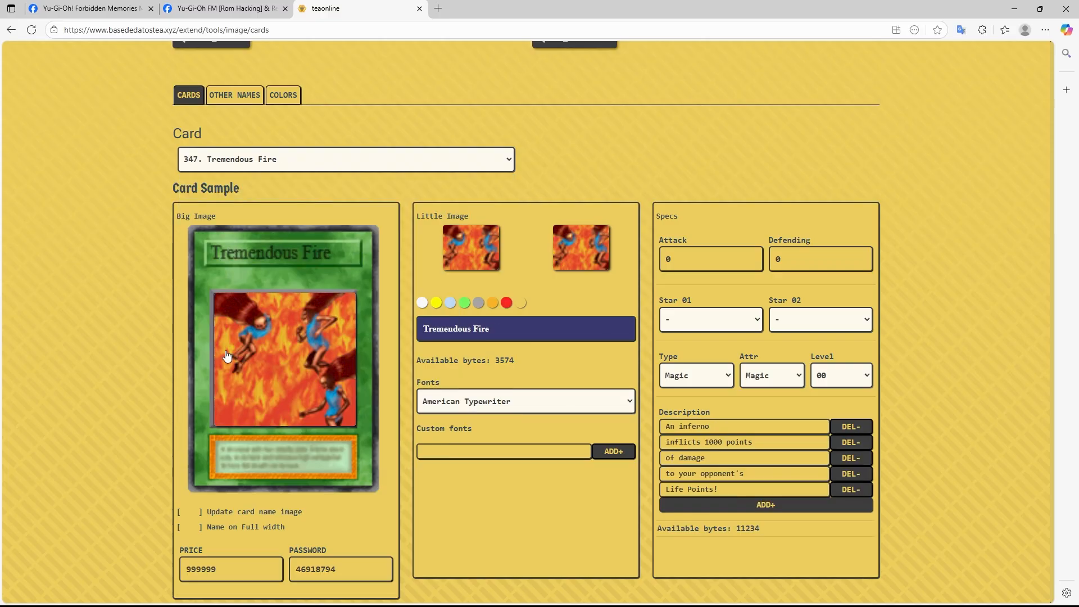
{"action": "key", "text": "Up"}
{"action": "key", "text": "Up"}
{"action": "key", "text": "Up"}
{"action": "key", "text": "Up"}
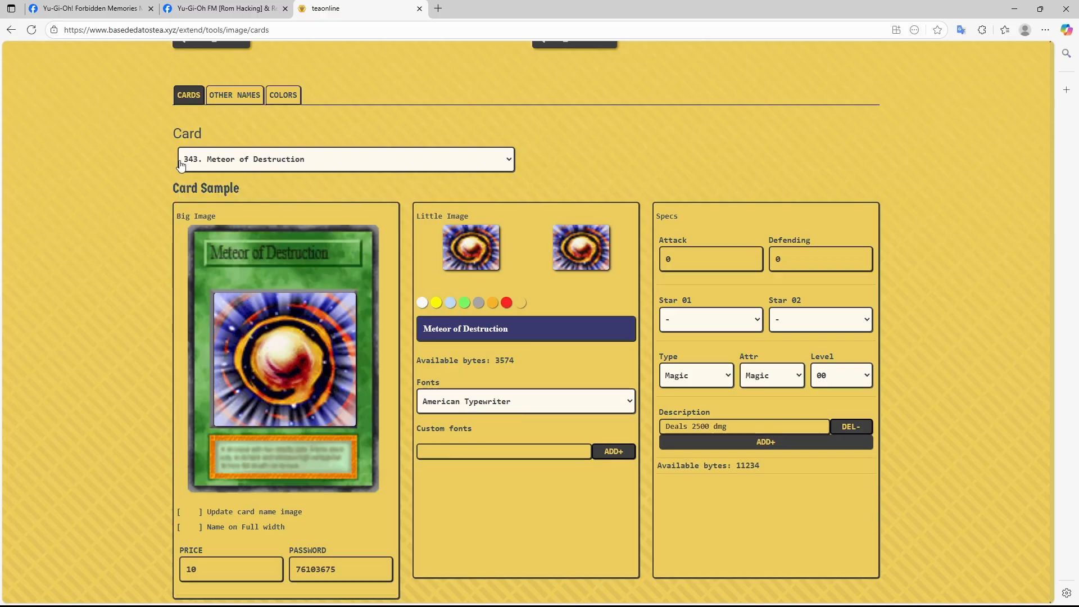
Examine the description and card data of Meteor of Destruction in the card editor.
{"action": "scroll", "coordinate": [692, 399], "scroll_direction": "down", "scroll_amount": 1}
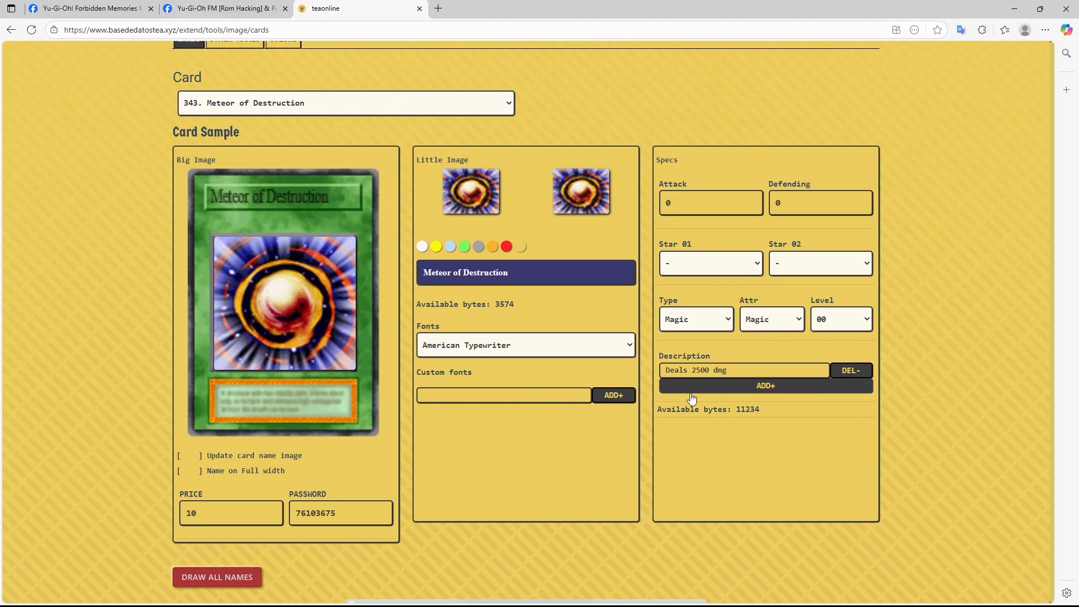
{"action": "left_click_drag", "start_coordinate": [734, 372], "coordinate": [659, 373]}
{"action": "left_click", "coordinate": [730, 373]}
{"action": "scroll", "coordinate": [324, 296], "scroll_direction": "up", "scroll_amount": 2}
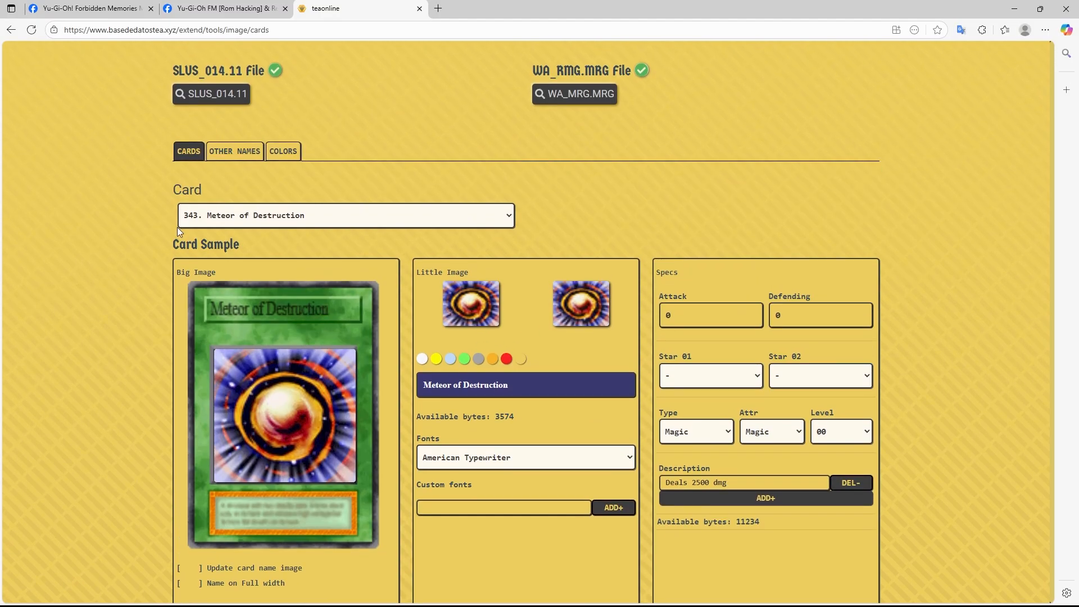
{"action": "scroll", "coordinate": [728, 392], "scroll_direction": "down", "scroll_amount": 2}
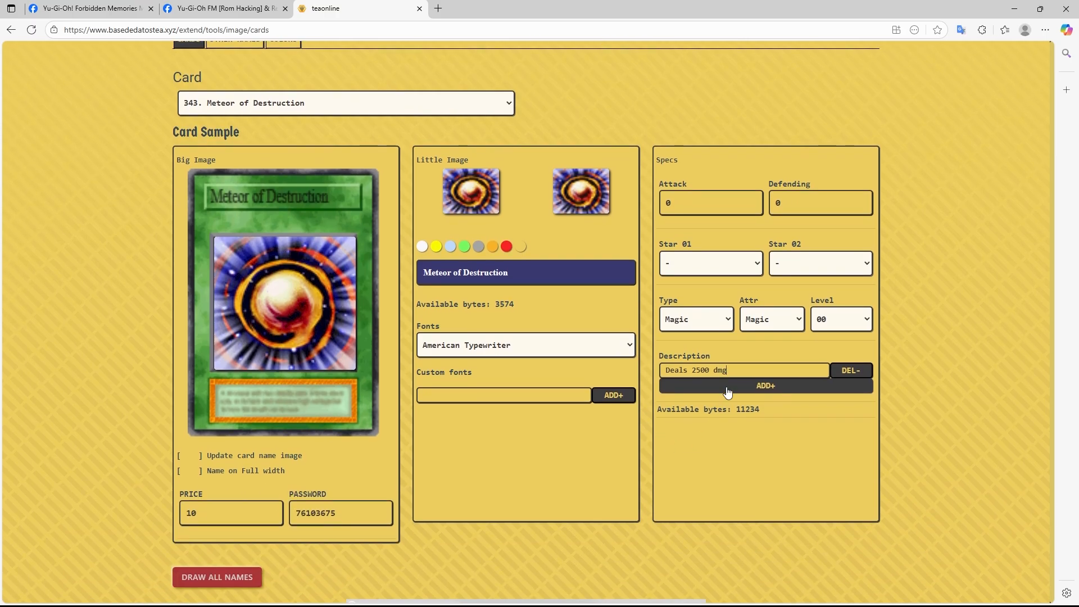
{"action": "scroll", "coordinate": [232, 292], "scroll_direction": "up", "scroll_amount": 2}
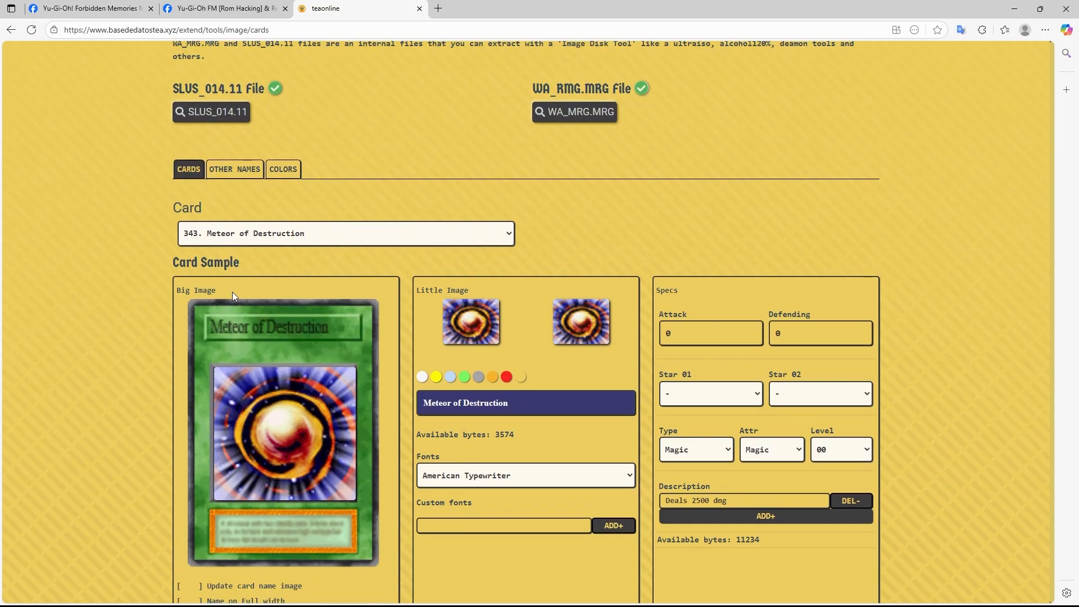
{"action": "scroll", "coordinate": [191, 349], "scroll_direction": "down", "scroll_amount": 7}
{"action": "scroll", "coordinate": [347, 400], "scroll_direction": "up", "scroll_amount": 9}
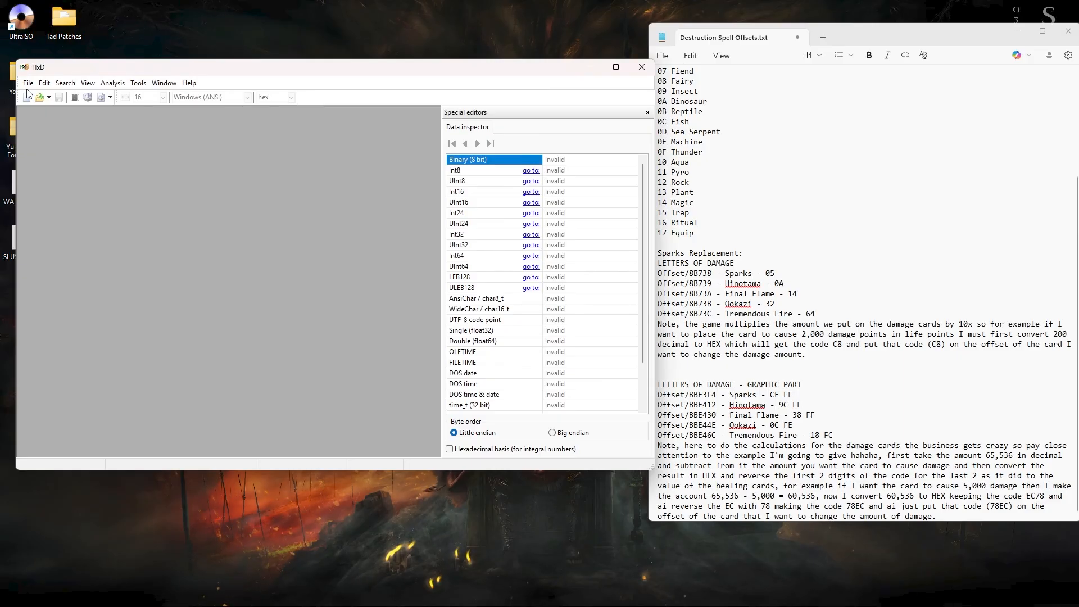
Open SLUS_014.11 from the Desktop in the HxD hex editor.
{"action": "left_click", "coordinate": [28, 84]}
{"action": "left_click", "coordinate": [3, 115]}
{"action": "key", "text": "ctrl+o"}
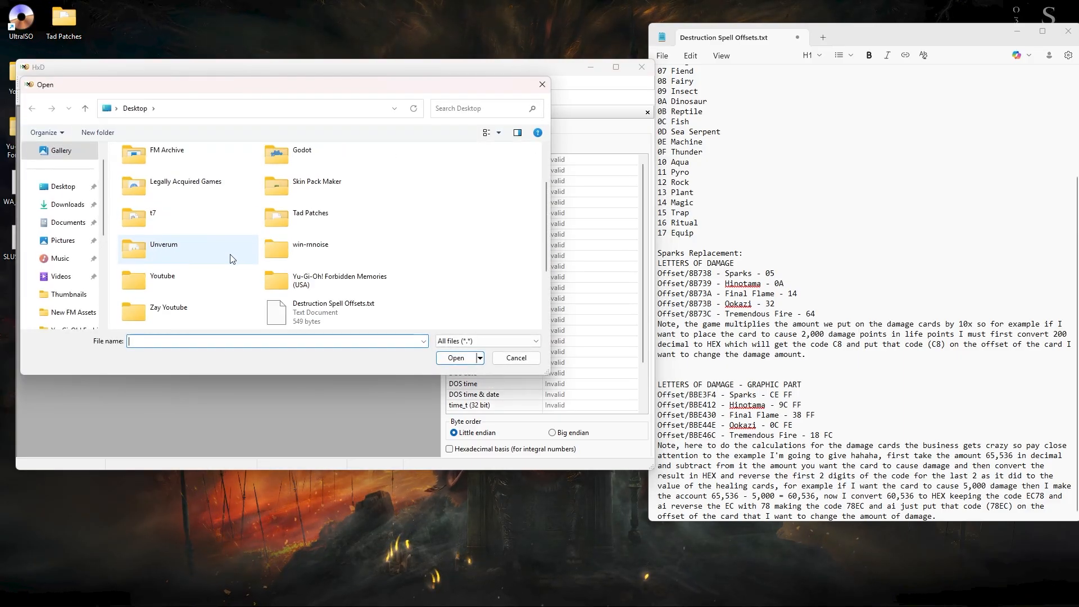
{"action": "left_click", "coordinate": [170, 278]}
{"action": "left_click", "coordinate": [441, 362]}
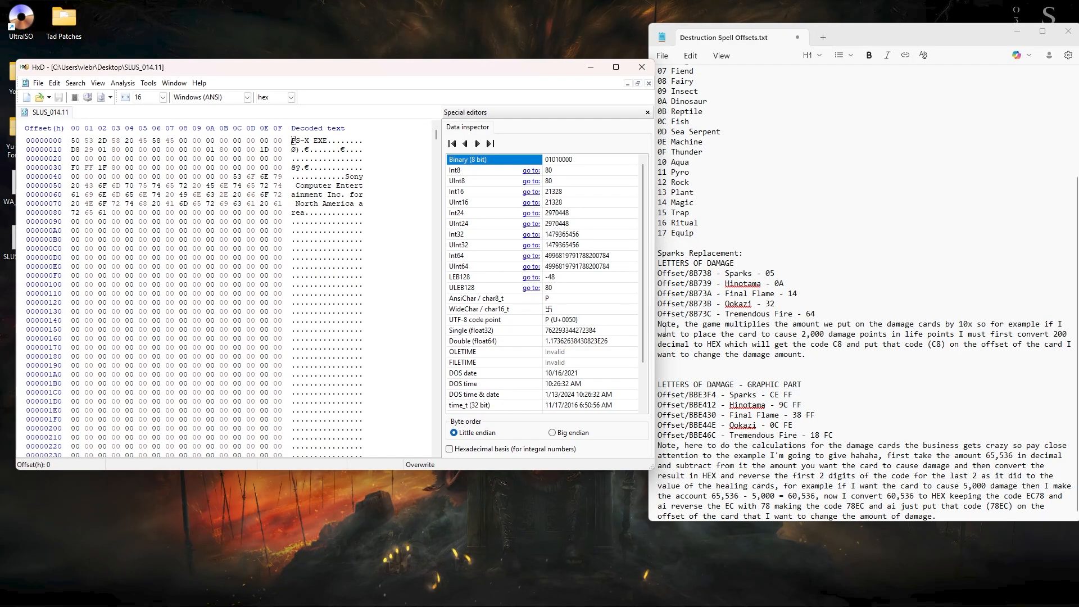
Copy the Sparks damage offset 8B738 from the notes and go to that hex offset in SLUS_014.11.
{"action": "left_click", "coordinate": [725, 274]}
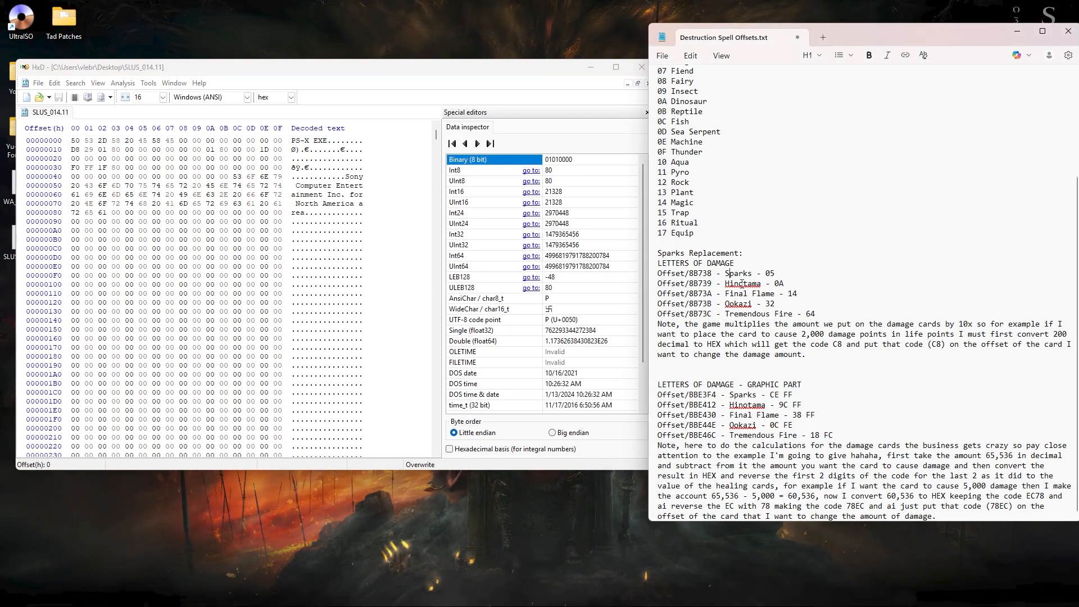
{"action": "left_click_drag", "start_coordinate": [699, 275], "coordinate": [689, 275]}
{"action": "key", "text": "ctrl+c"}
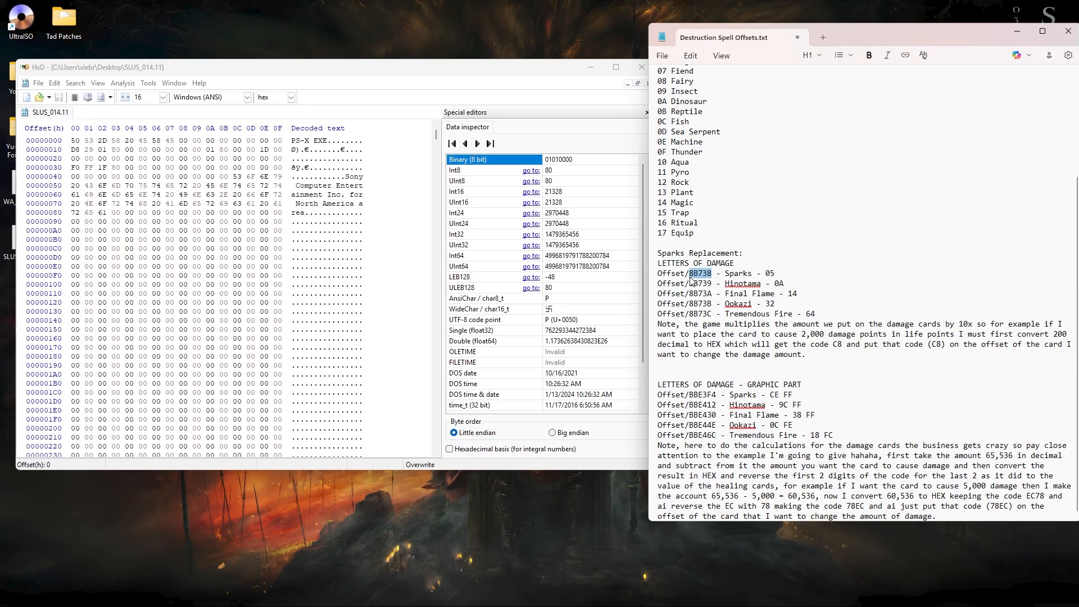
{"action": "left_click", "coordinate": [342, 258]}
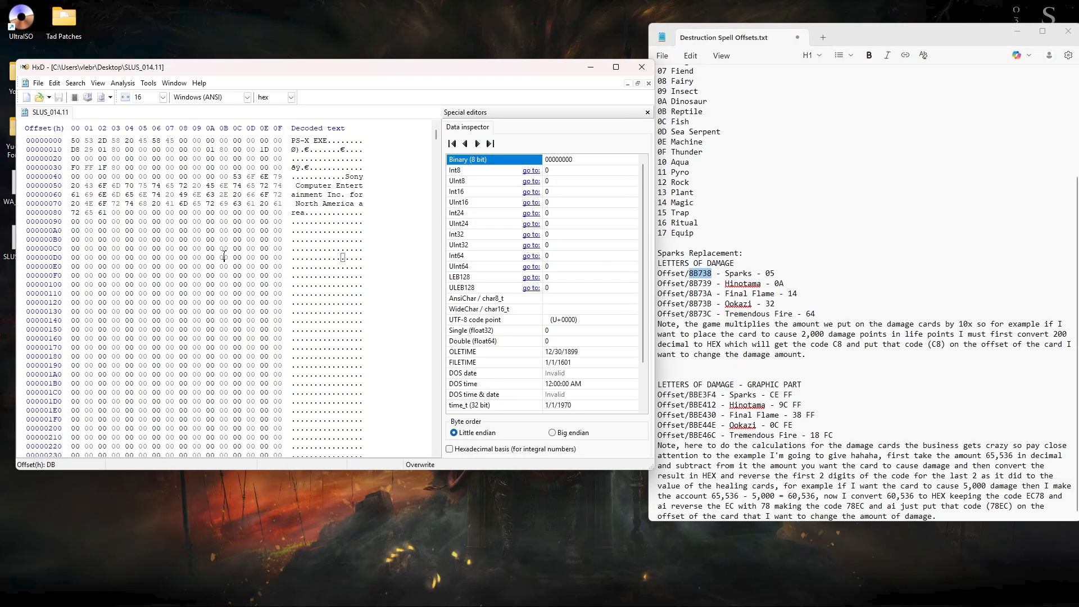
{"action": "key", "text": "ctrl+g"}
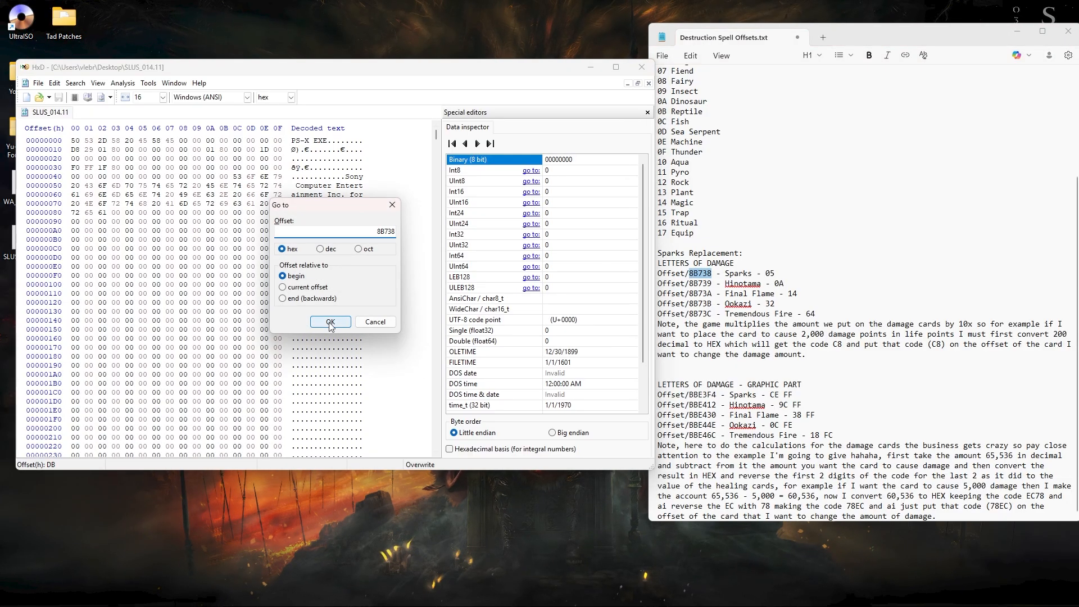
{"action": "left_click", "coordinate": [336, 322]}
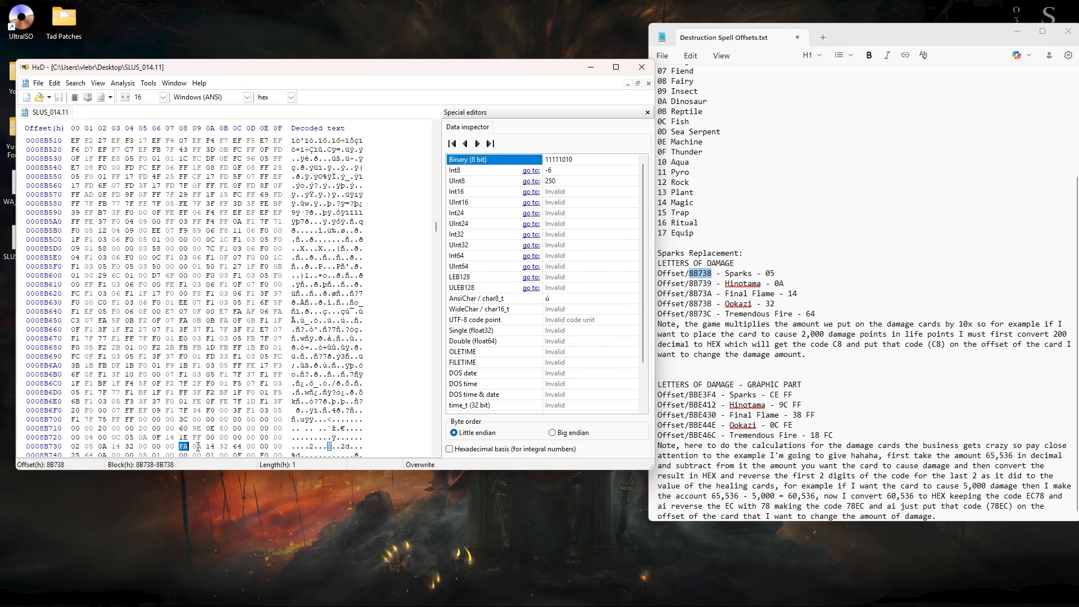
Switch to the programmer Calculator and convert decimal 250 to hexadecimal.
{"action": "mouse_move", "coordinate": [677, 605]}
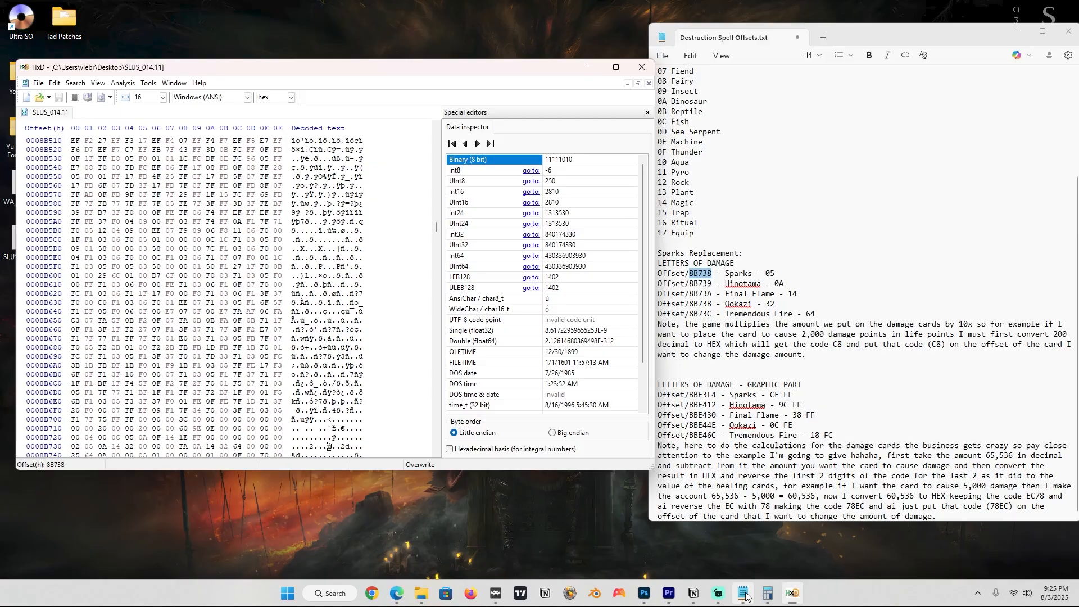
{"action": "left_click", "coordinate": [768, 593]}
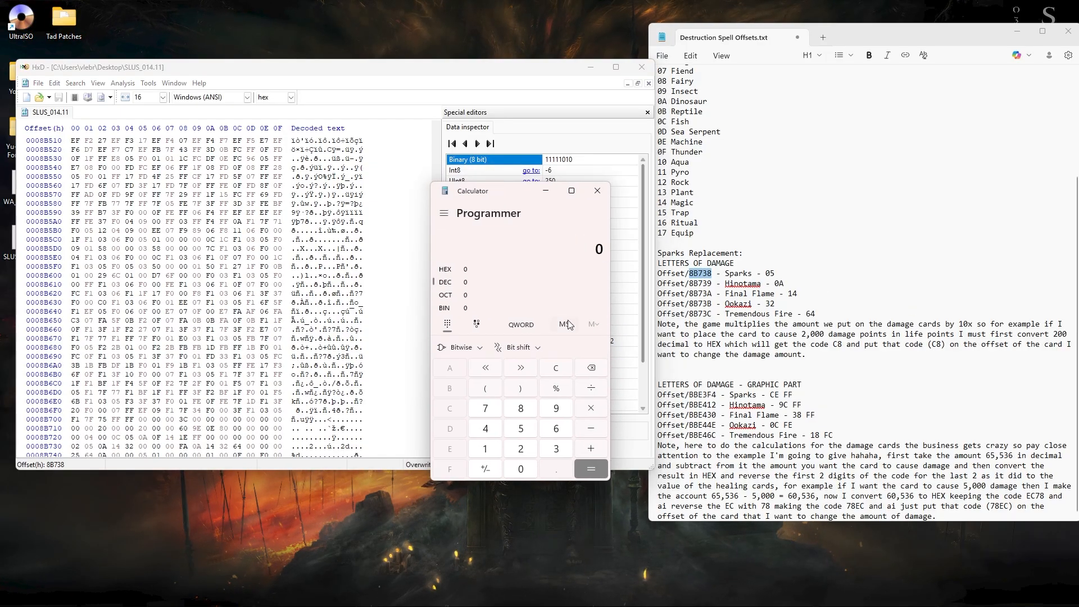
{"action": "left_click", "coordinate": [520, 433]}
{"action": "left_click", "coordinate": [520, 469]}
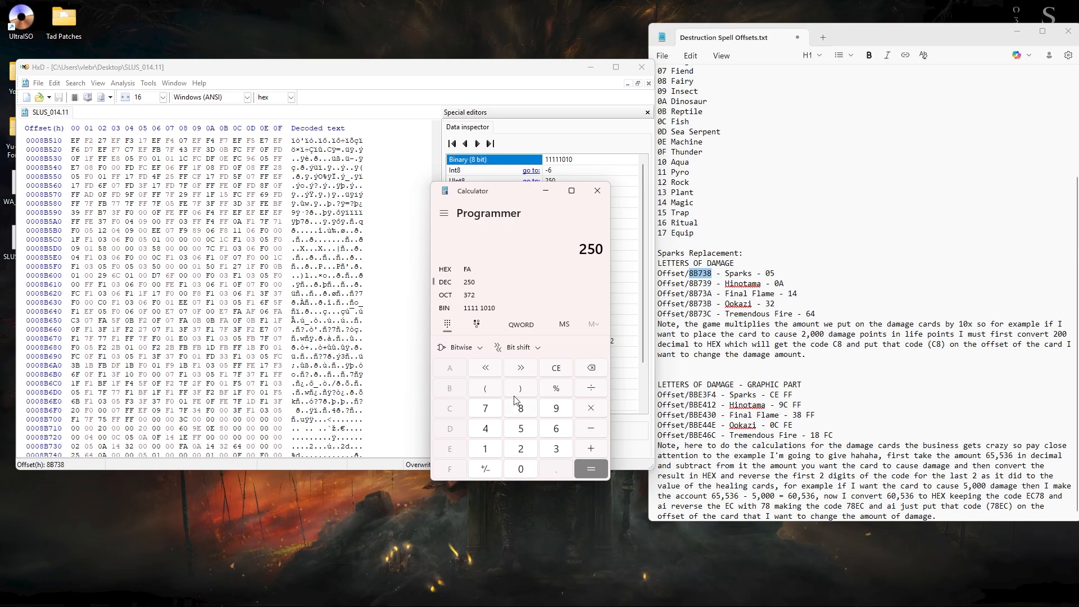
{"action": "left_click", "coordinate": [451, 264]}
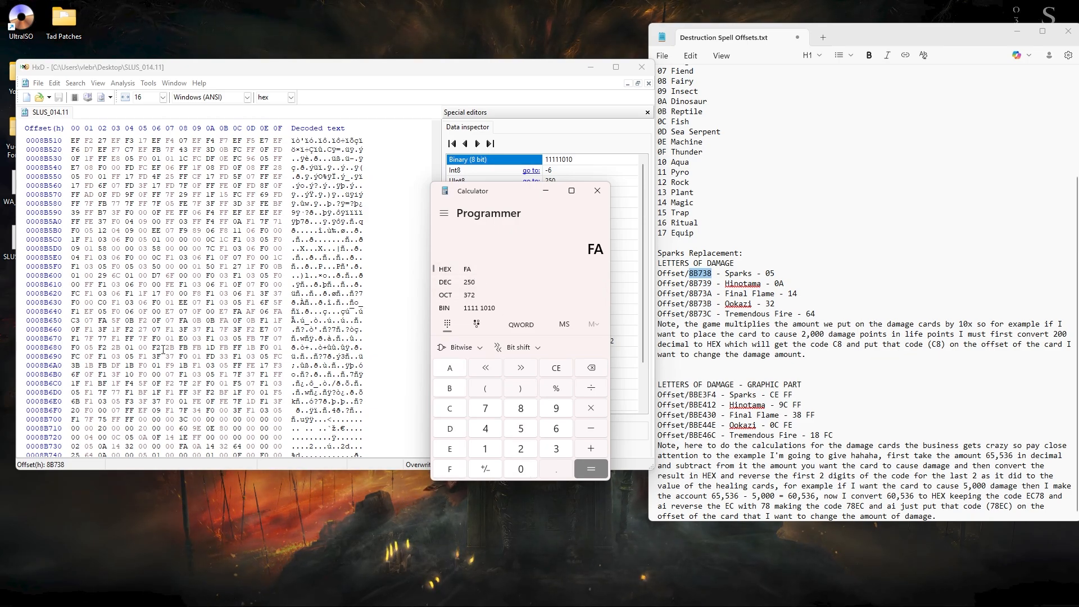
Return to the hex editor and go back to offset 8B738 in SLUS_014.11.
{"action": "left_click", "coordinate": [170, 303]}
{"action": "key", "text": "ctrl+g"}
{"action": "key", "text": "ctrl+v"}
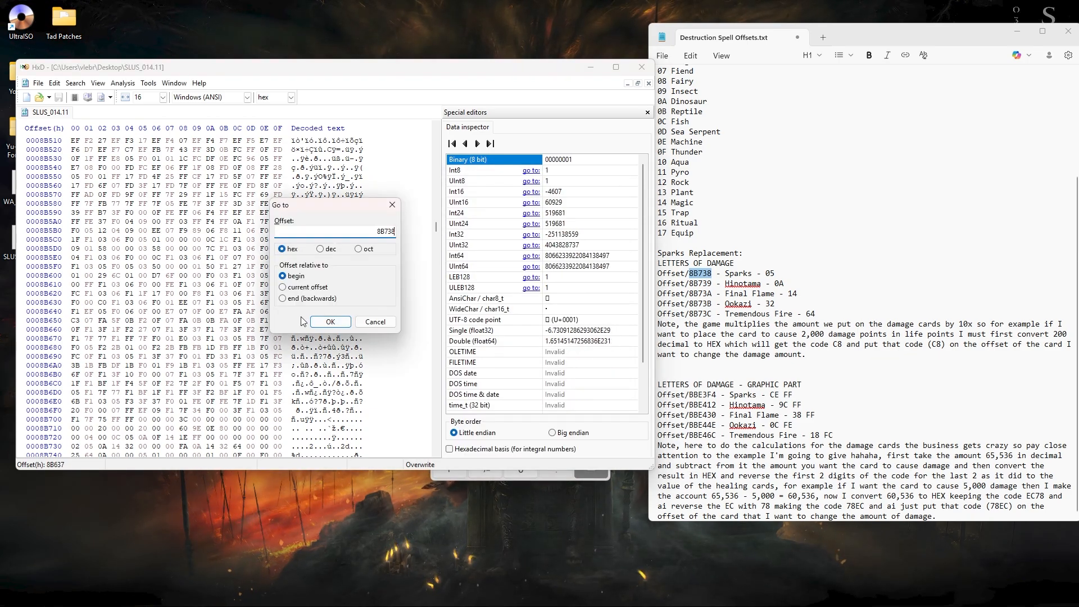
{"action": "left_click", "coordinate": [321, 323]}
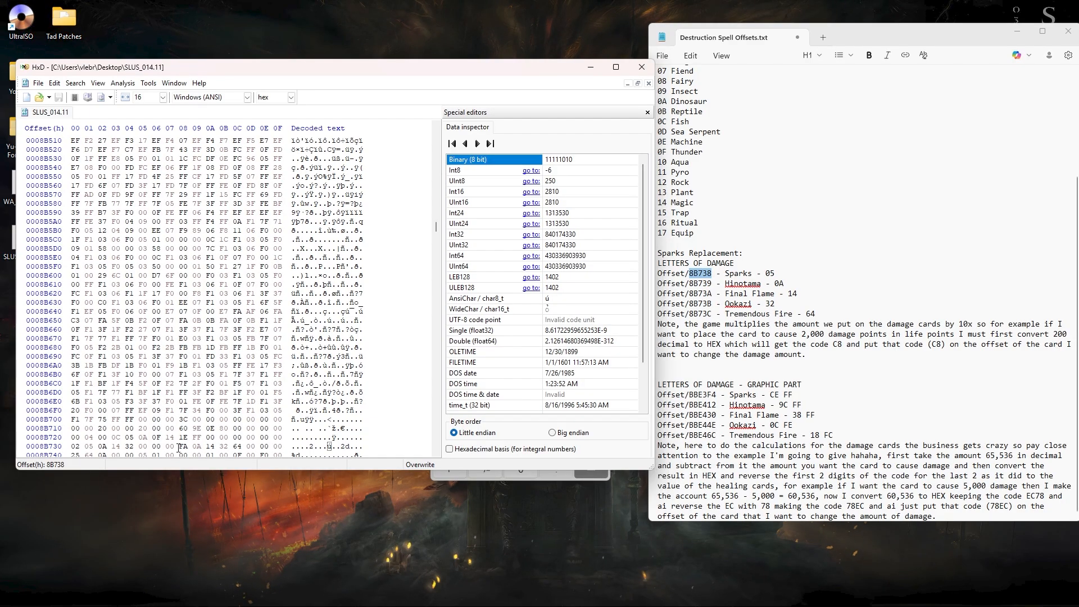
Open WA_MRG.MRG from the Desktop in the hex editor alongside SLUS_014.11.
{"action": "left_click", "coordinate": [38, 84]}
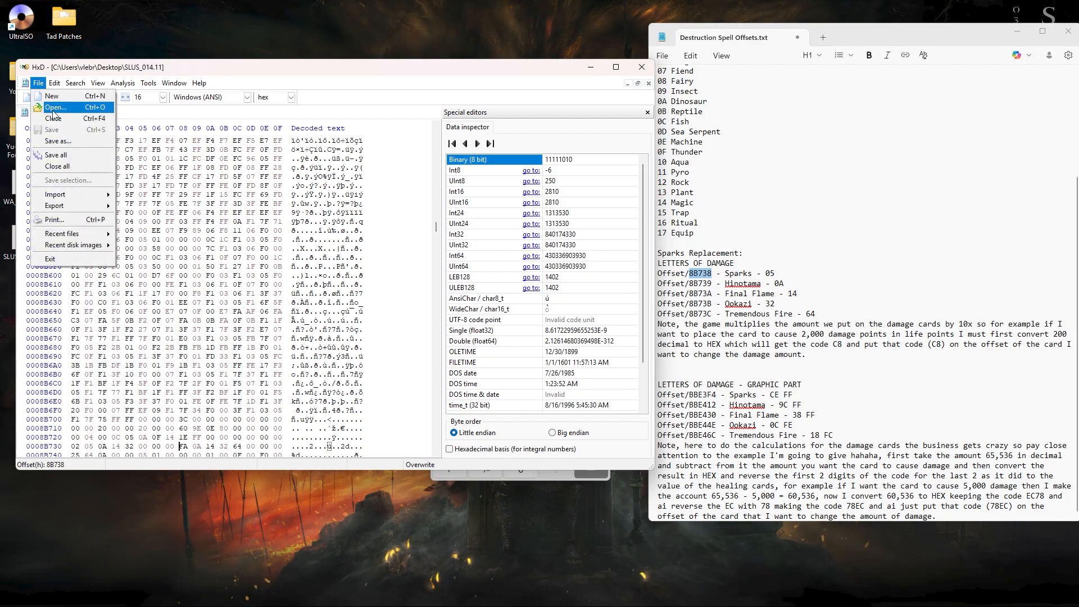
{"action": "left_click", "coordinate": [54, 107]}
{"action": "left_click", "coordinate": [299, 321]}
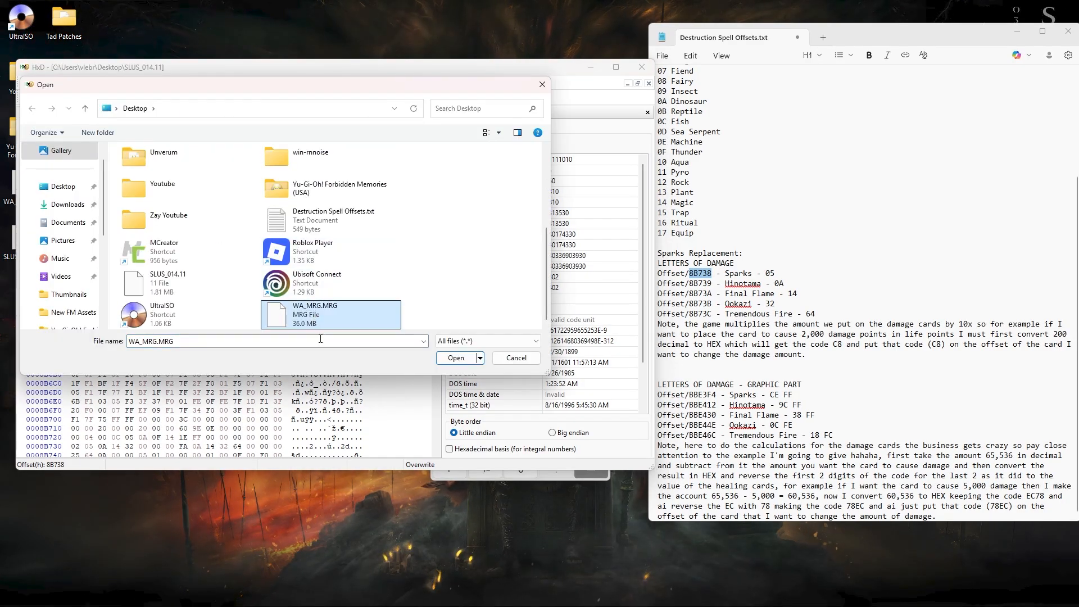
{"action": "left_click", "coordinate": [451, 360]}
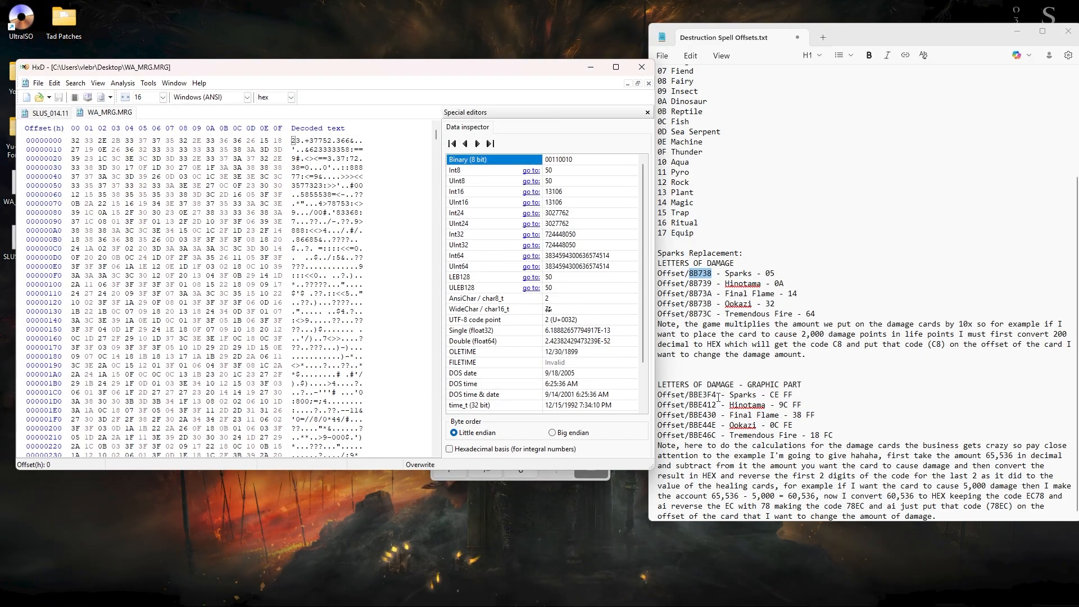
Copy the Sparks graphic damage offset BBE3F4 from the notes and go to that hex offset in WA_MRG.MRG.
{"action": "left_click_drag", "start_coordinate": [718, 398], "coordinate": [699, 398]}
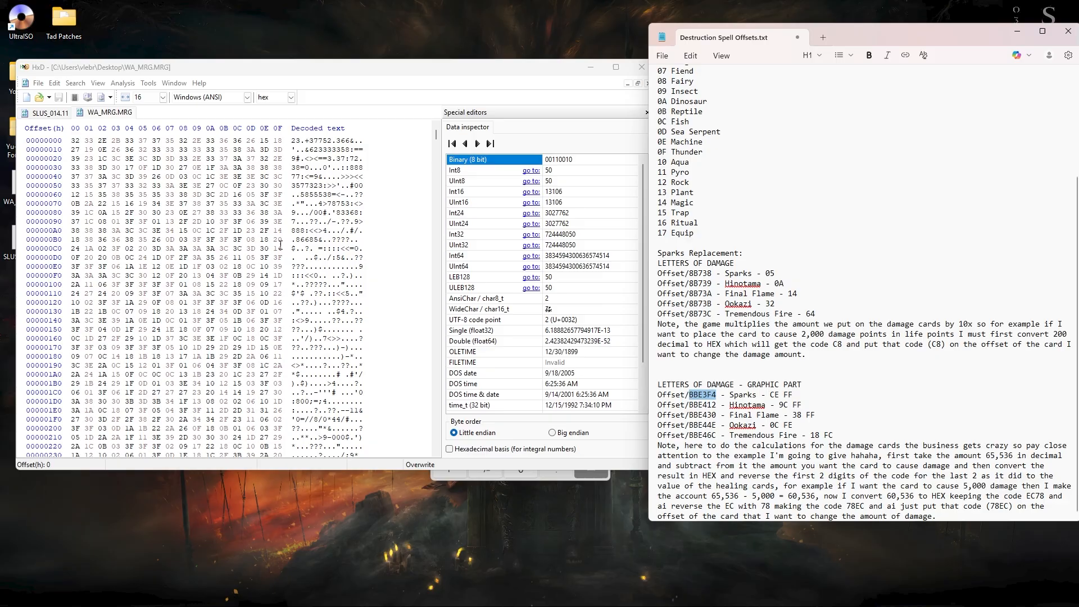
{"action": "left_click", "coordinate": [258, 248]}
{"action": "key", "text": "ctrl+g"}
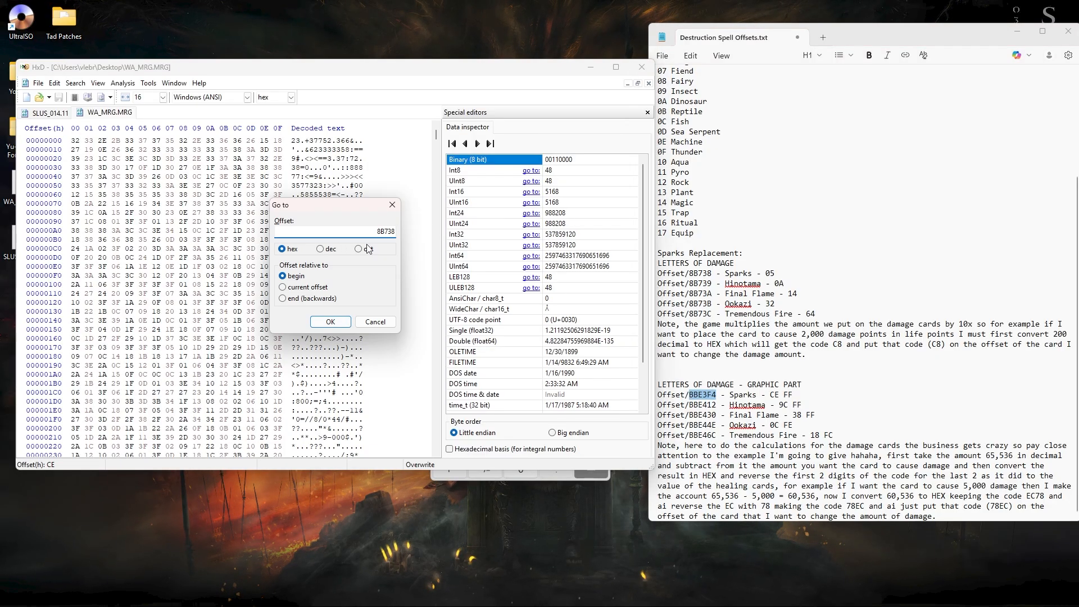
{"action": "type", "text": "BBE3F4"}
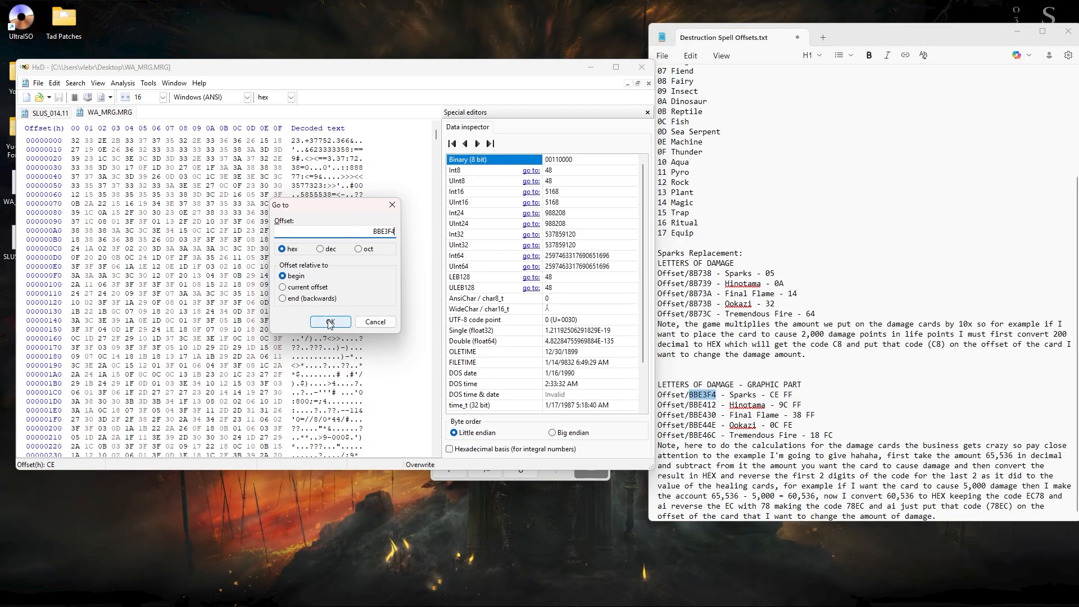
{"action": "left_click", "coordinate": [331, 323]}
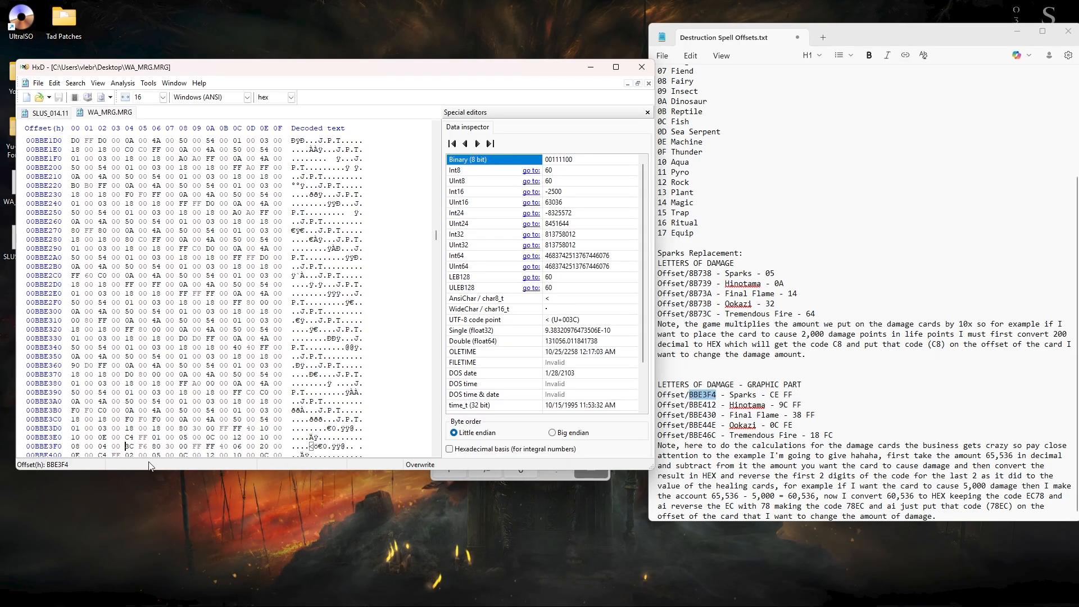
Examine the two Sparks graphic damage bytes starting at offset BBE3F4 in WA_MRG.MRG.
{"action": "left_click_drag", "start_coordinate": [127, 448], "coordinate": [148, 448]}
{"action": "left_click", "coordinate": [128, 447]}
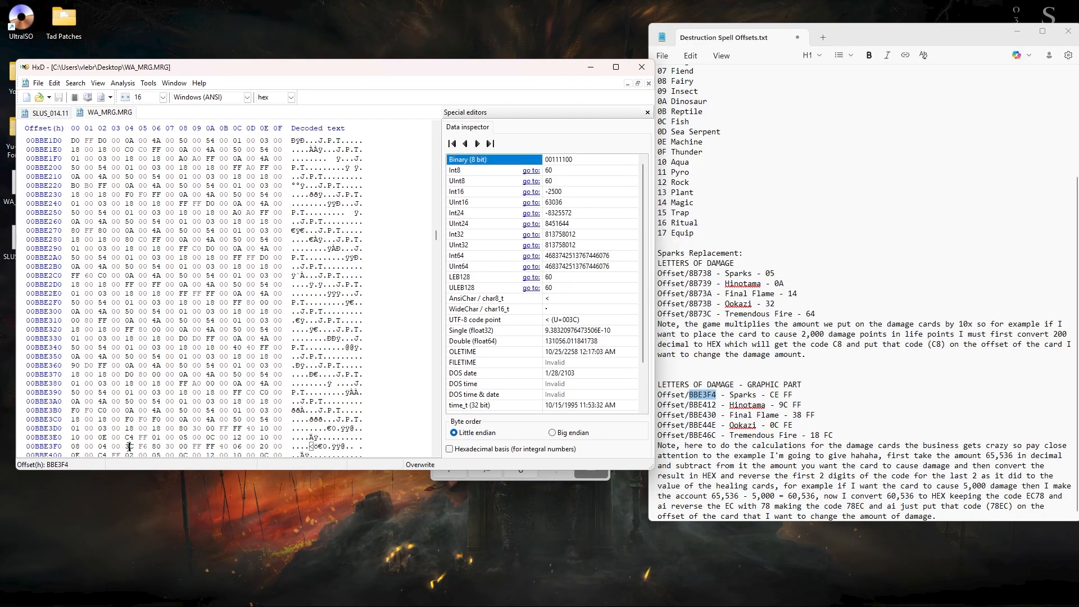
{"action": "left_click", "coordinate": [140, 449]}
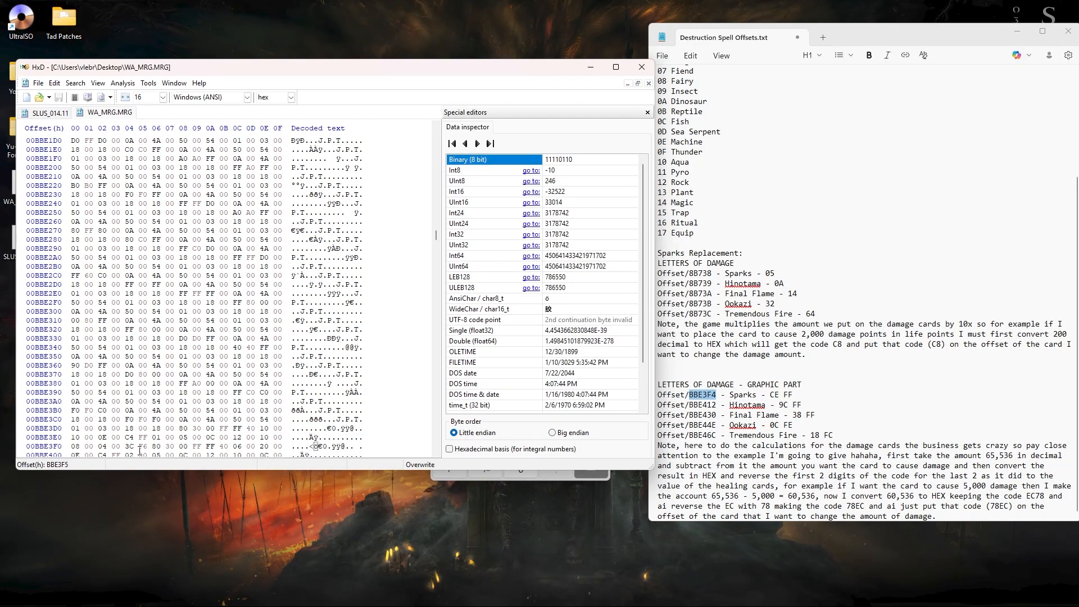
{"action": "key", "text": "Right"}
{"action": "left_click", "coordinate": [38, 83]}
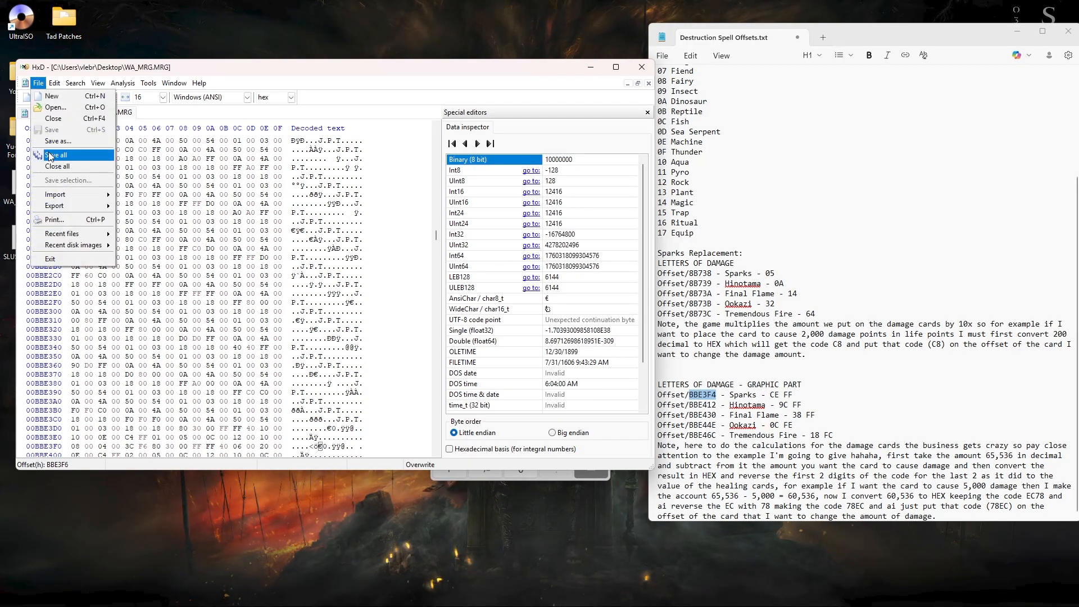
{"action": "left_click", "coordinate": [513, 79]}
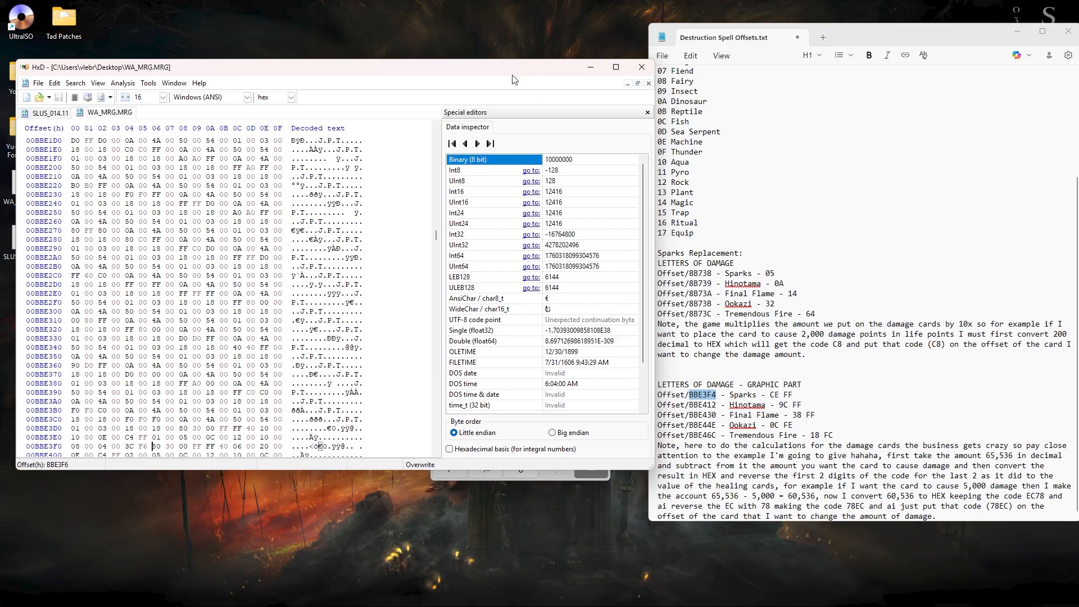
Bring up the programmer Calculator beside the notes, clear its value, and set it to decimal input.
{"action": "left_click", "coordinate": [767, 601]}
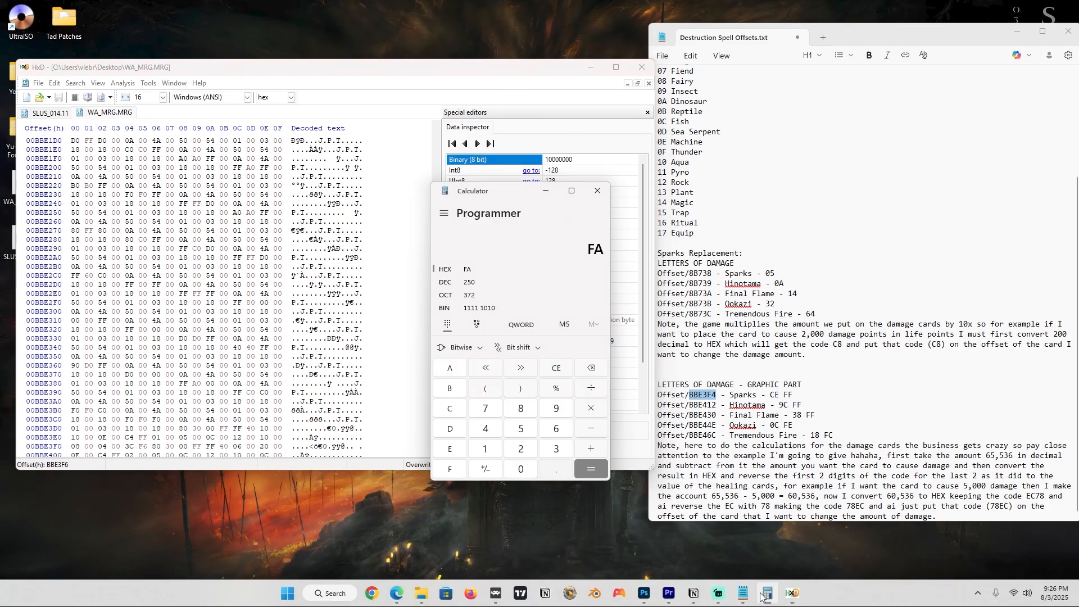
{"action": "left_click_drag", "start_coordinate": [506, 191], "coordinate": [458, 166]}
{"action": "left_click", "coordinate": [518, 350]}
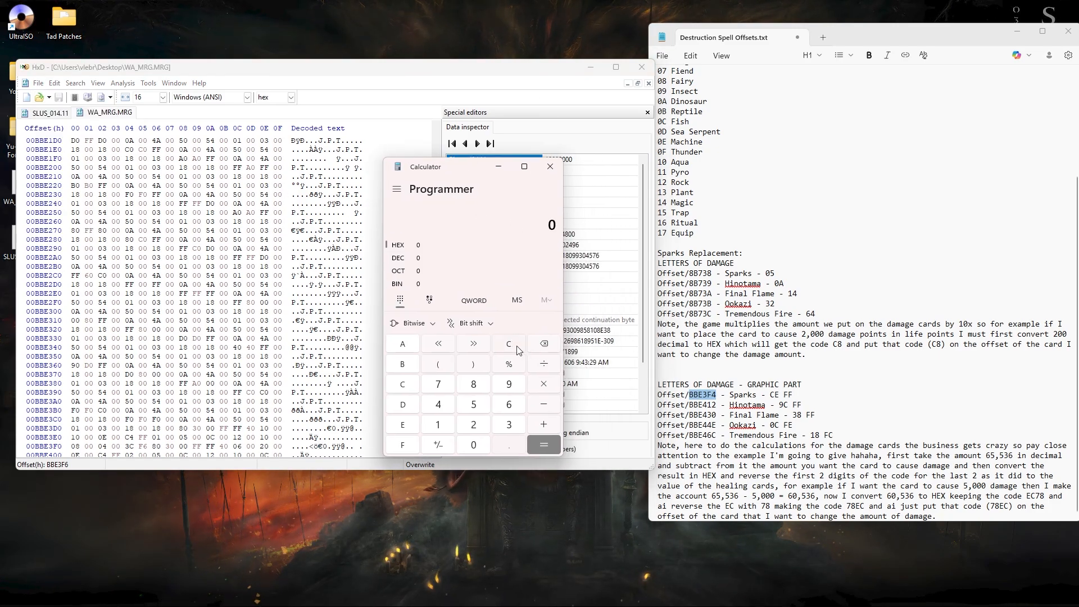
{"action": "left_click", "coordinate": [429, 258]}
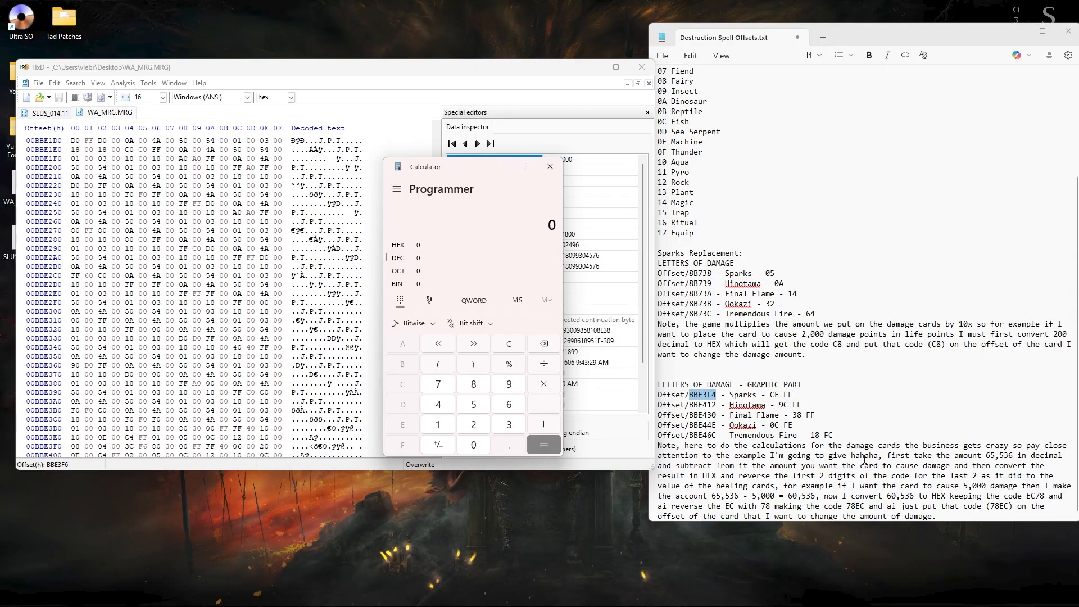
Read the notes on calculating the graphic damage code by subtracting the damage amount from 65,536.
{"action": "left_click_drag", "start_coordinate": [693, 449], "coordinate": [832, 506]}
{"action": "left_click_drag", "start_coordinate": [936, 516], "coordinate": [656, 447]}
{"action": "left_click", "coordinate": [950, 516]}
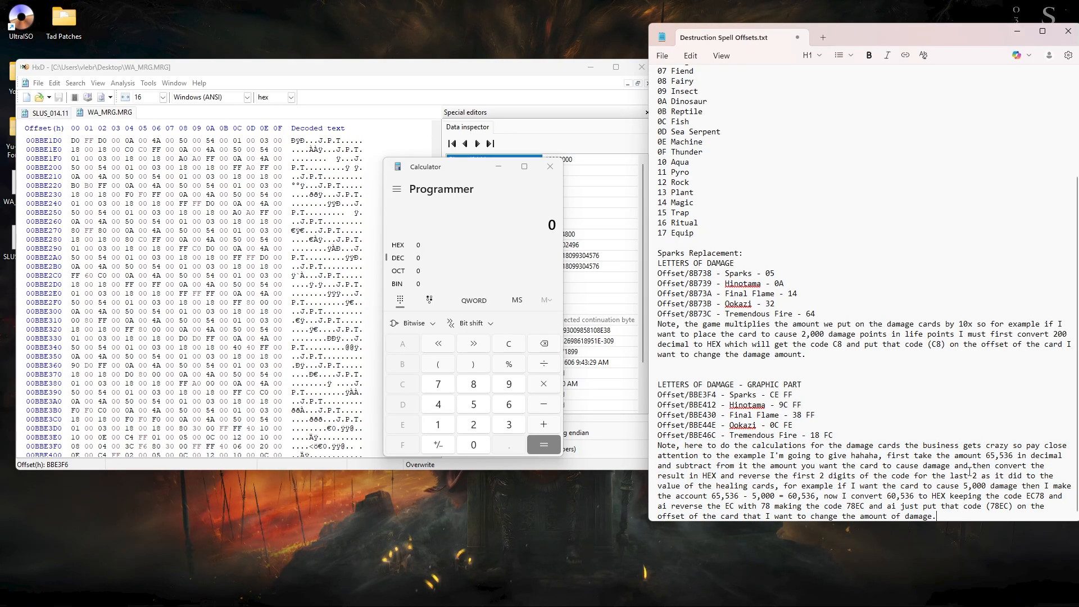
{"action": "left_click_drag", "start_coordinate": [988, 456], "coordinate": [1014, 474]}
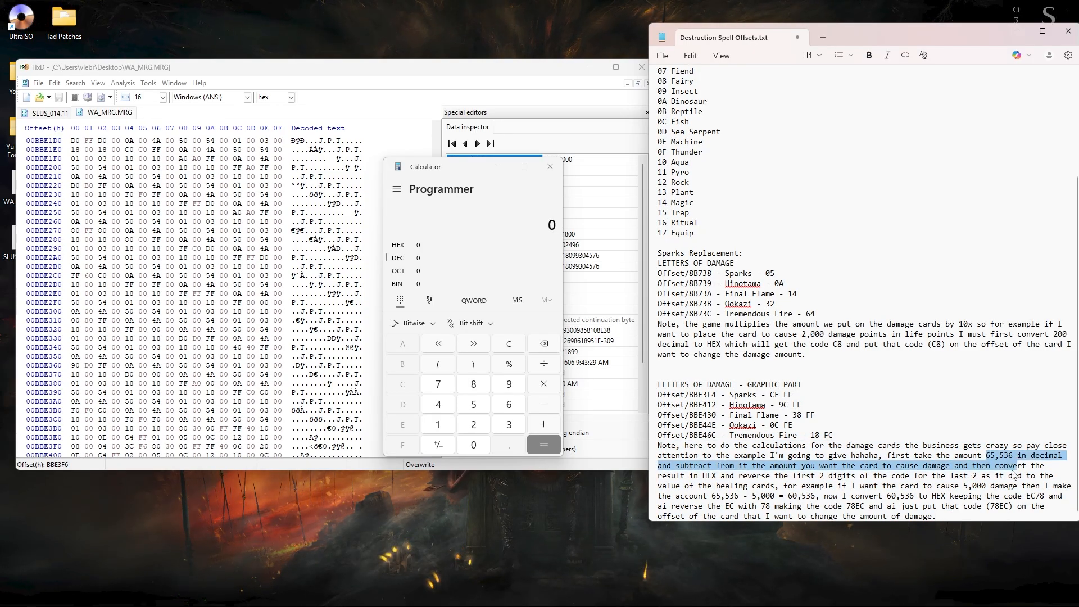
Subtract 2500 from 65536 in the Calculator and convert the result to hexadecimal.
{"action": "left_click", "coordinate": [514, 411]}
{"action": "left_click", "coordinate": [478, 409]}
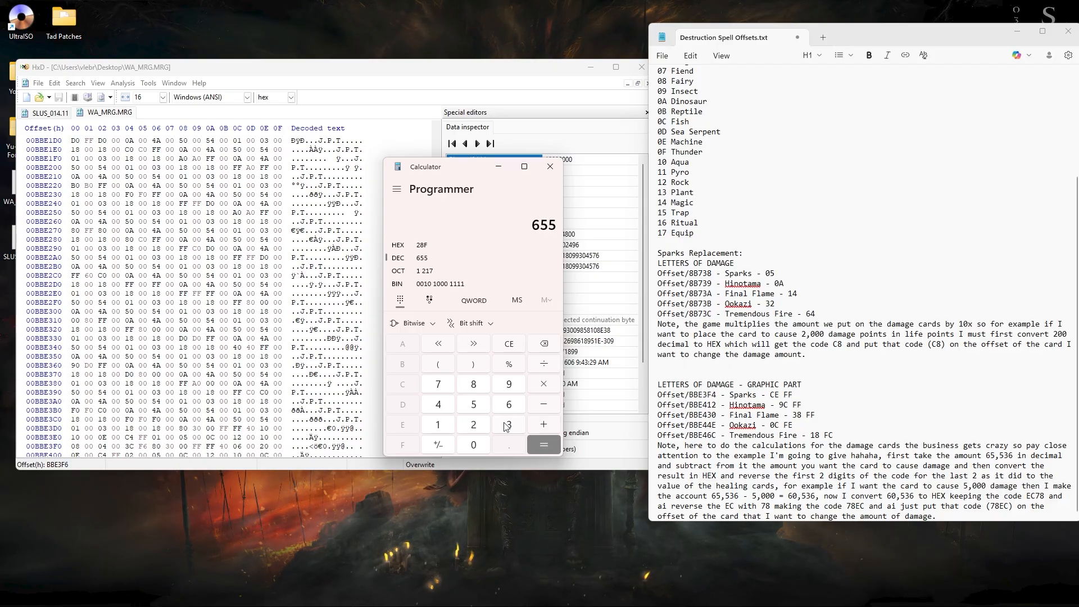
{"action": "left_click", "coordinate": [508, 425]}
{"action": "left_click", "coordinate": [509, 404]}
{"action": "left_click", "coordinate": [544, 405]}
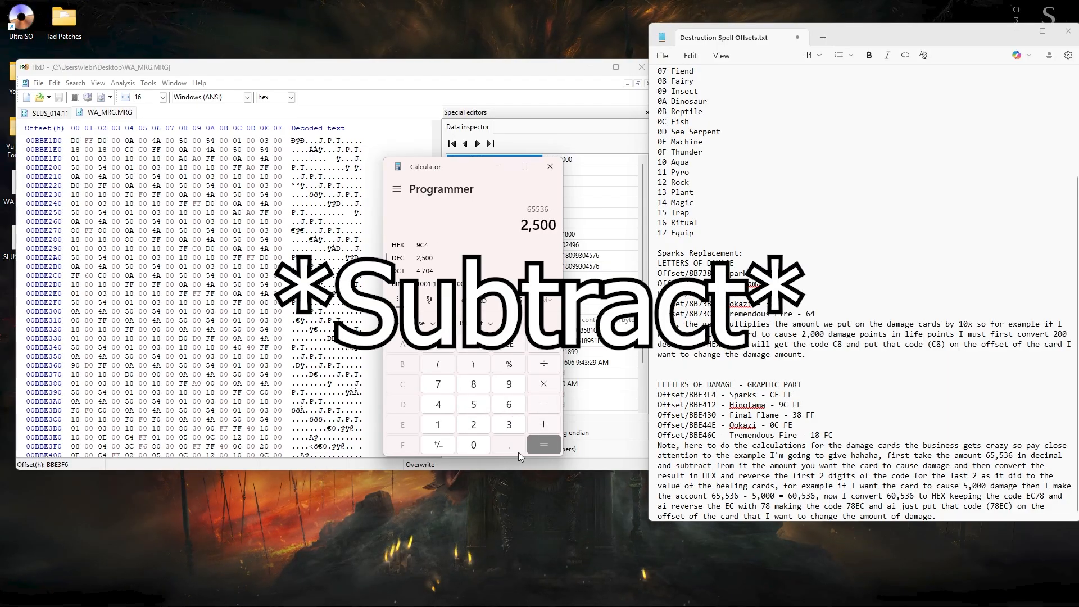
{"action": "left_click", "coordinate": [544, 448]}
{"action": "left_click", "coordinate": [433, 247]}
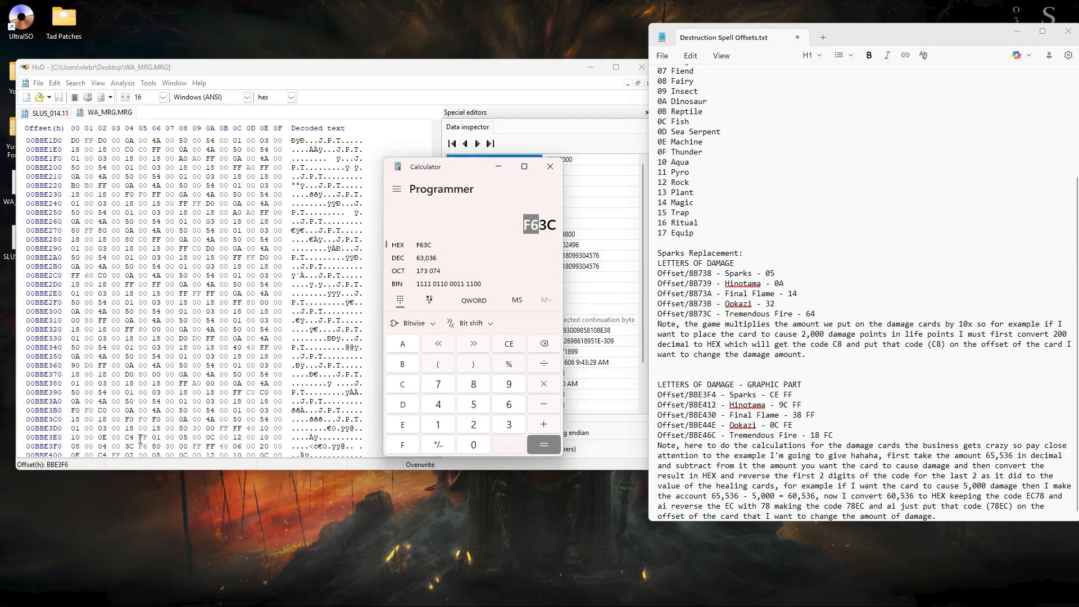
Minimize the hex editor, switch to the RetroArch duel, and activate the Meteor of Destruction magic card.
{"action": "left_click", "coordinate": [84, 108]}
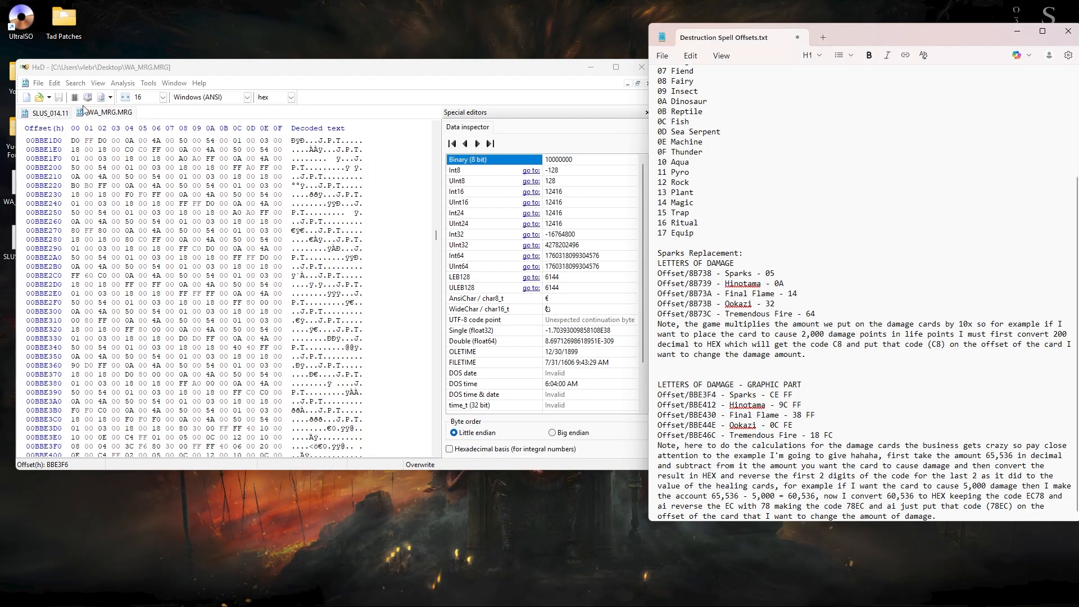
{"action": "left_click", "coordinate": [585, 67]}
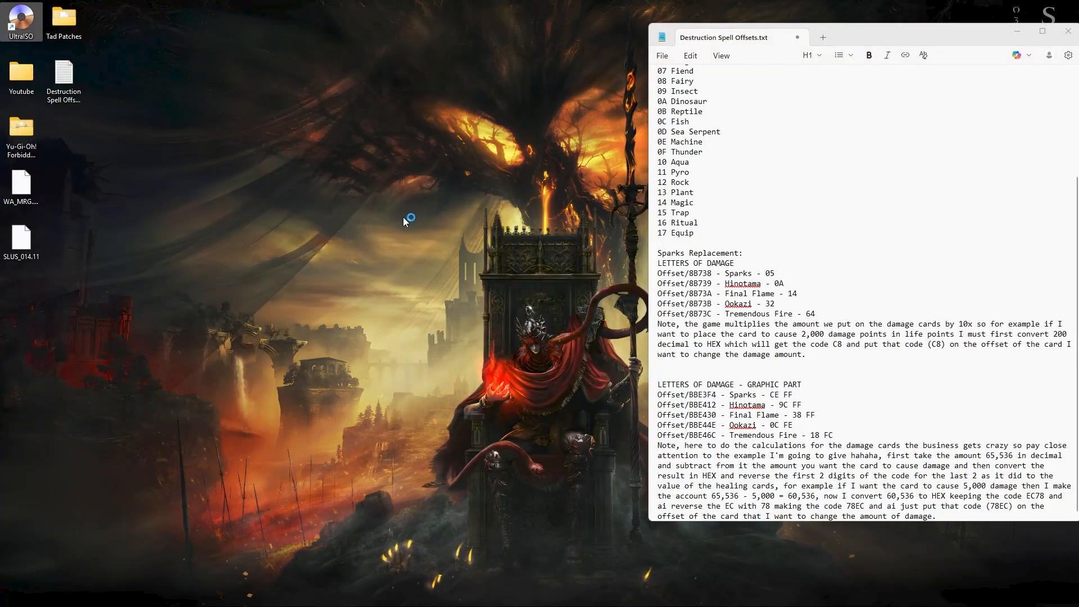
{"action": "left_click", "coordinate": [620, 234]}
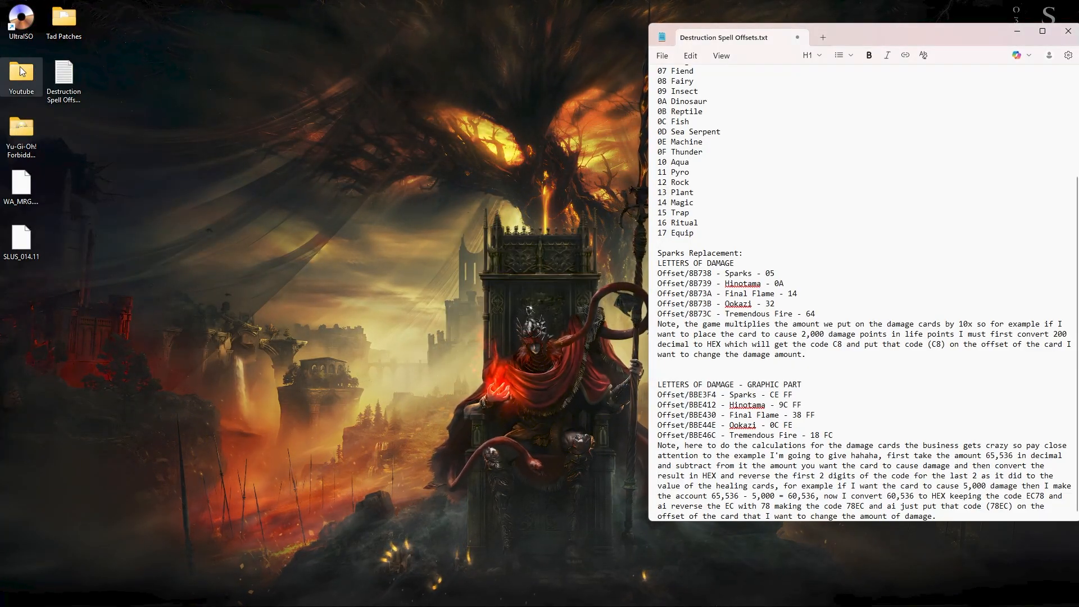
{"action": "mouse_move", "coordinate": [509, 595]}
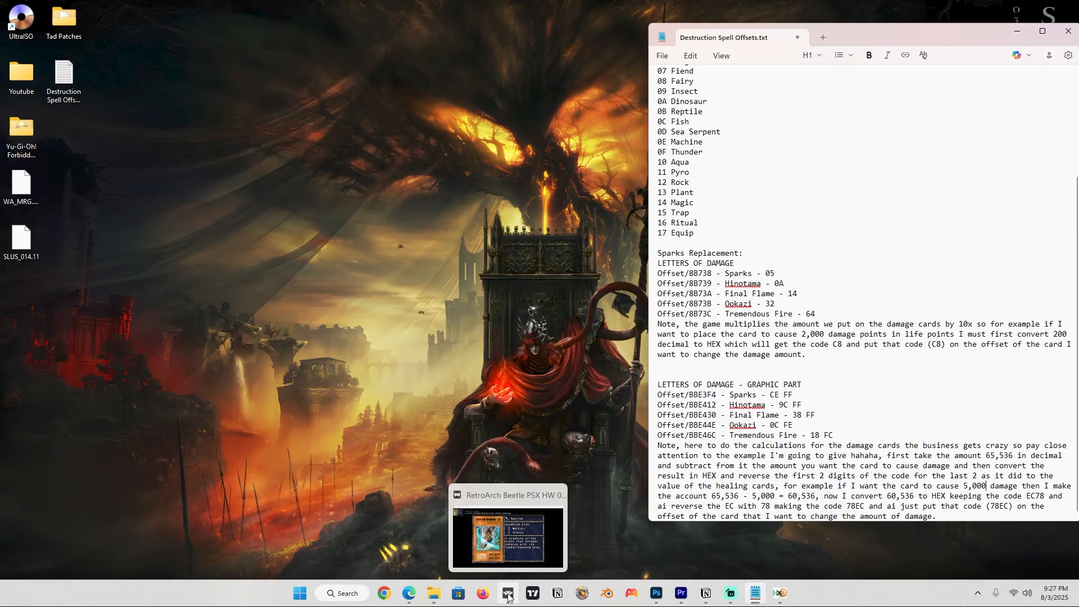
{"action": "left_click", "coordinate": [509, 595]}
{"action": "key", "text": "z"}
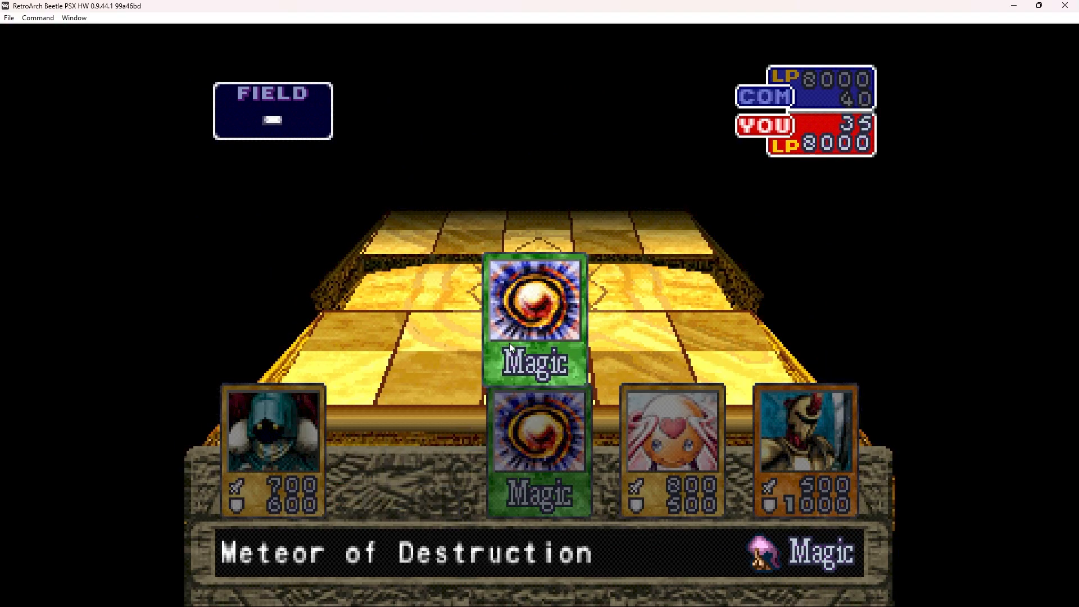
{"action": "key", "text": "z"}
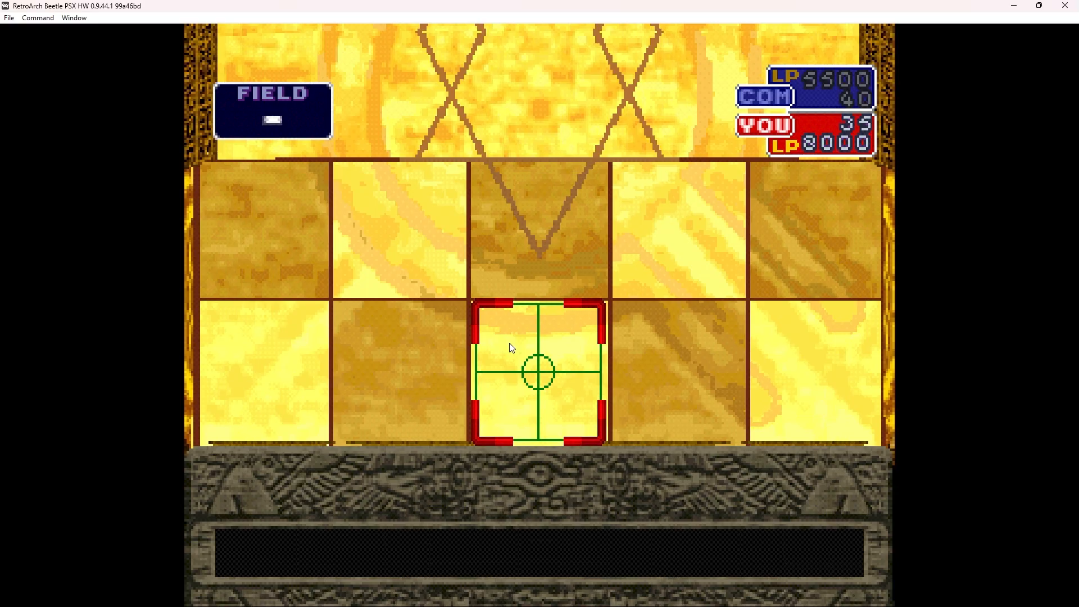
{"action": "key", "text": "Right"}
{"action": "key", "text": "Right"}
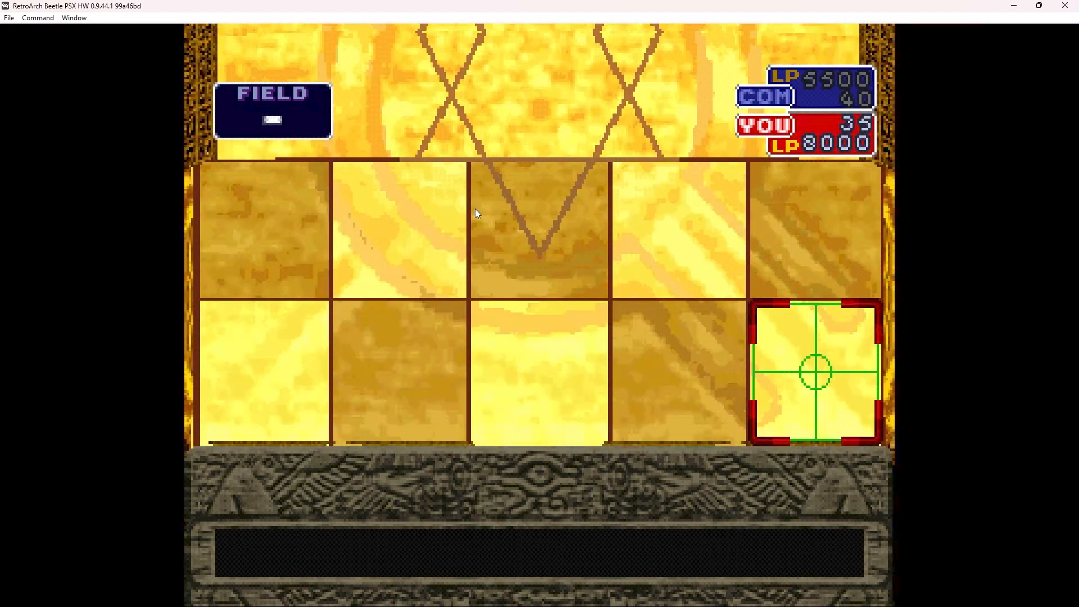
{"action": "key", "text": "Left"}
{"action": "key", "text": "Left"}
{"action": "key", "text": "Left"}
{"action": "key", "text": "Left"}
{"action": "key", "text": "Up"}
{"action": "key", "text": "Right"}
{"action": "key", "text": "Right"}
{"action": "key", "text": "Right"}
{"action": "key", "text": "Right"}
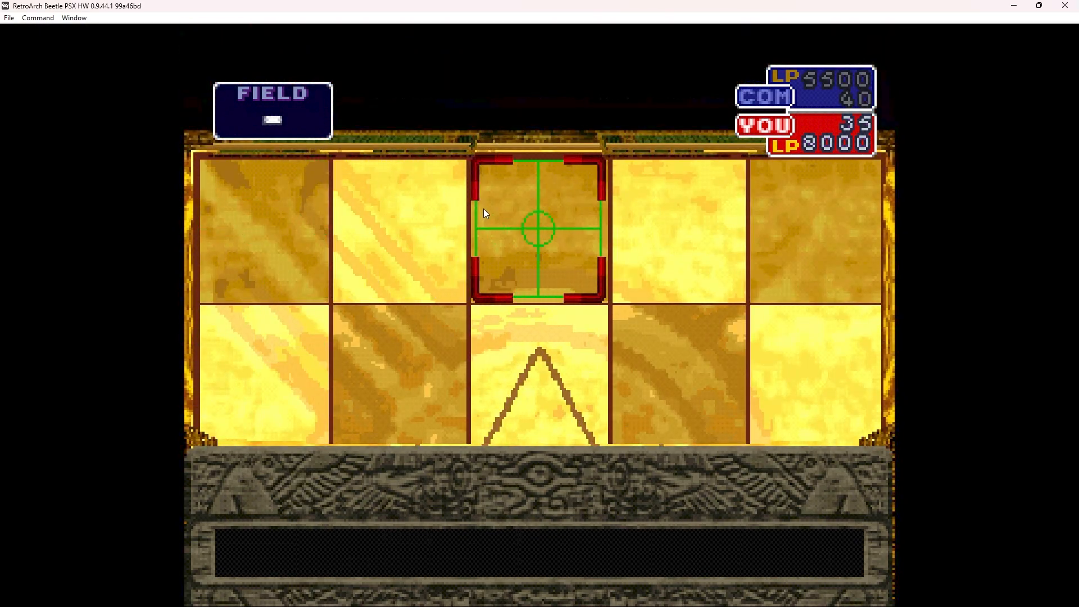